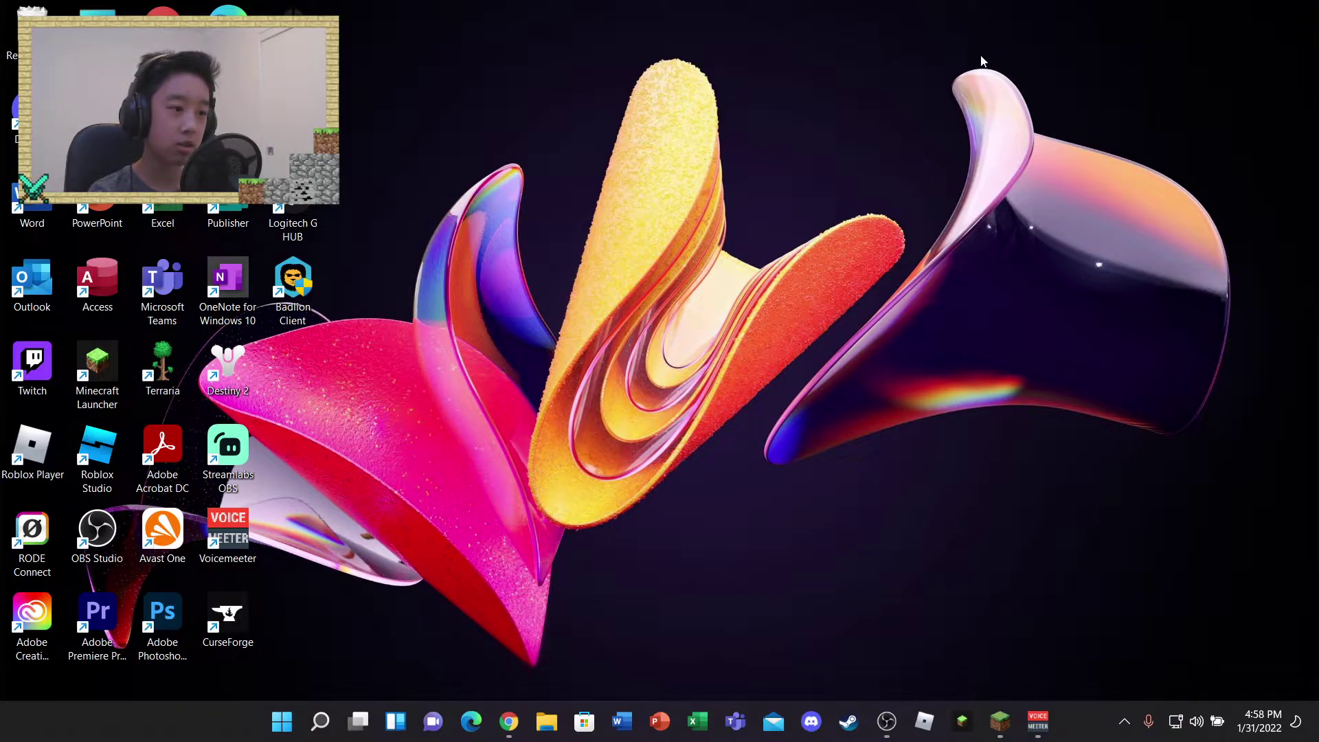
Drag windows around the desktop ahead of bringing up the Minecraft Launcher.
{"action": "left_click_drag", "start_coordinate": [1241, 103], "coordinate": [923, 470]}
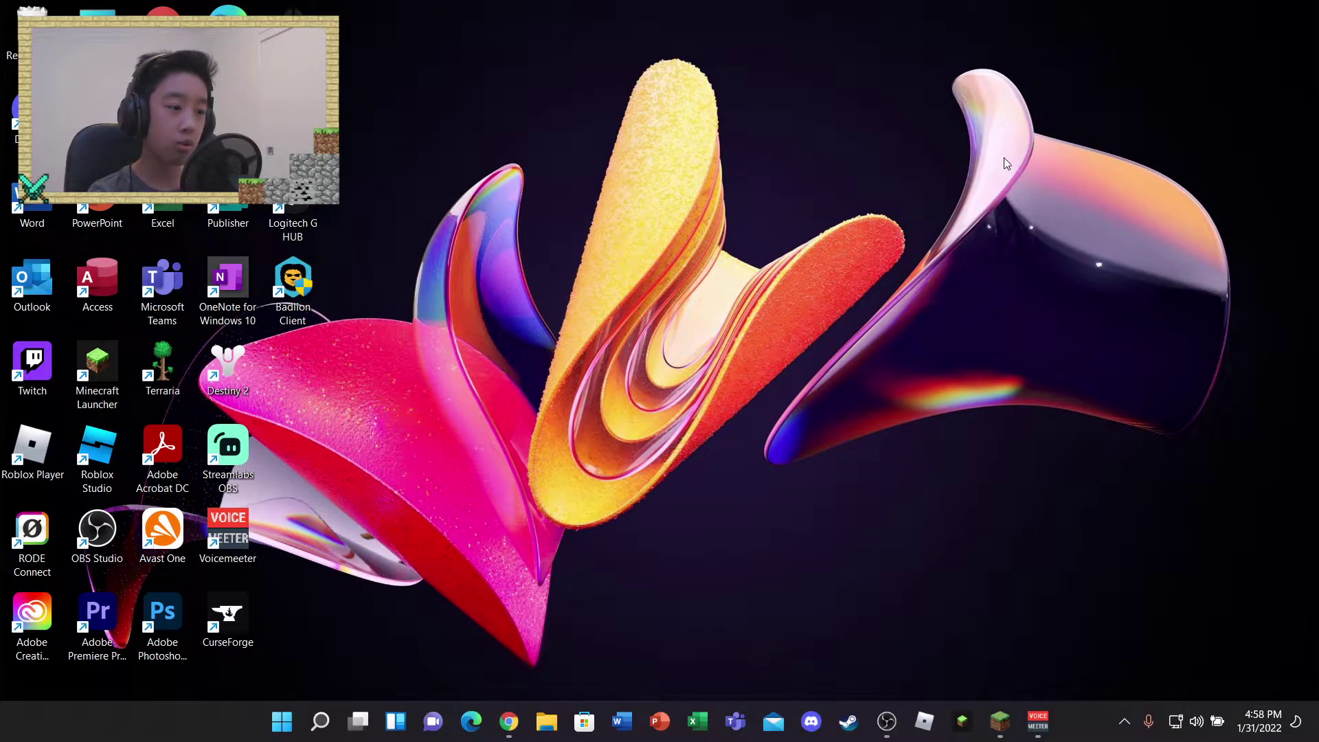
{"action": "mouse_move", "coordinate": [1221, 53]}
{"action": "left_mouse_down"}
{"action": "mouse_move", "coordinate": [716, 551]}
{"action": "mouse_move", "coordinate": [1254, 114]}
{"action": "mouse_move", "coordinate": [1231, 50]}
{"action": "mouse_move", "coordinate": [741, 569]}
{"action": "mouse_move", "coordinate": [1259, 46]}
{"action": "mouse_move", "coordinate": [701, 592]}
{"action": "mouse_move", "coordinate": [1295, 53]}
{"action": "mouse_move", "coordinate": [1192, 171]}
{"action": "left_mouse_up"}
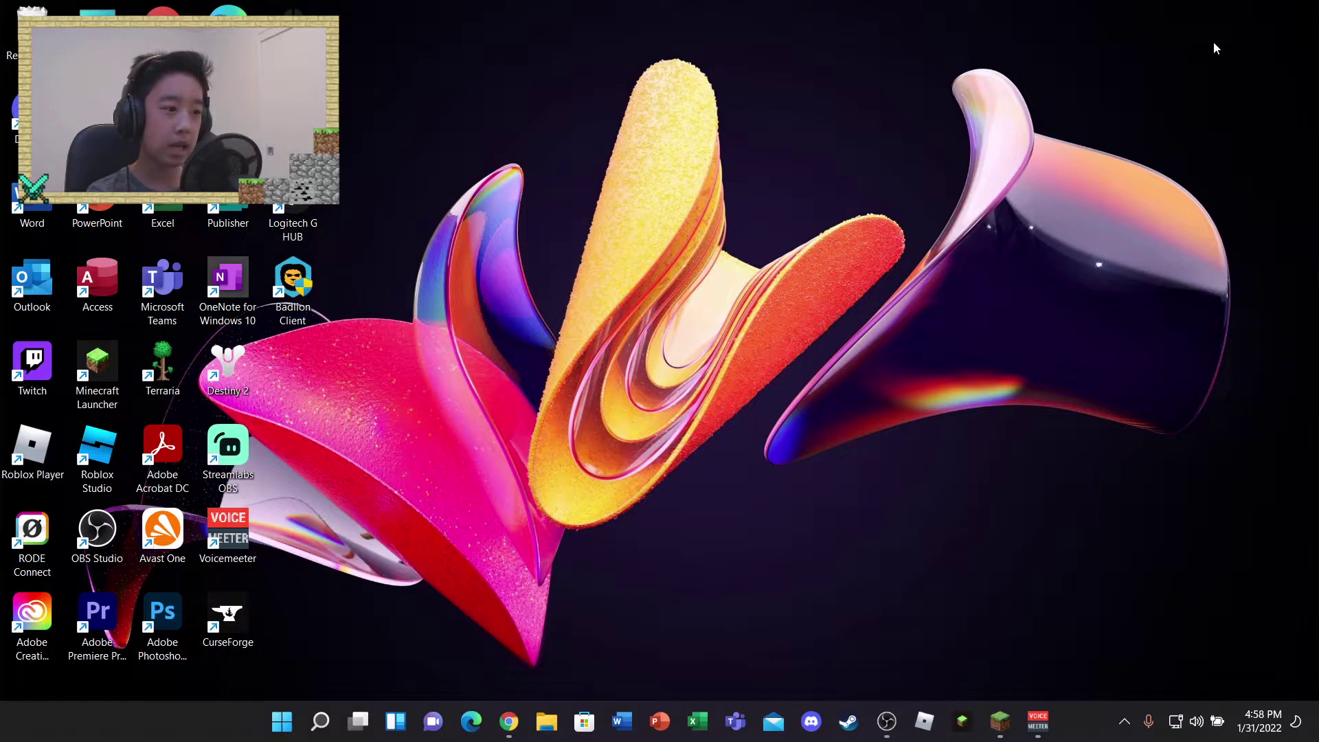
{"action": "mouse_move", "coordinate": [1212, 49]}
{"action": "left_mouse_down"}
{"action": "mouse_move", "coordinate": [714, 557]}
{"action": "mouse_move", "coordinate": [1278, 103]}
{"action": "left_mouse_up"}
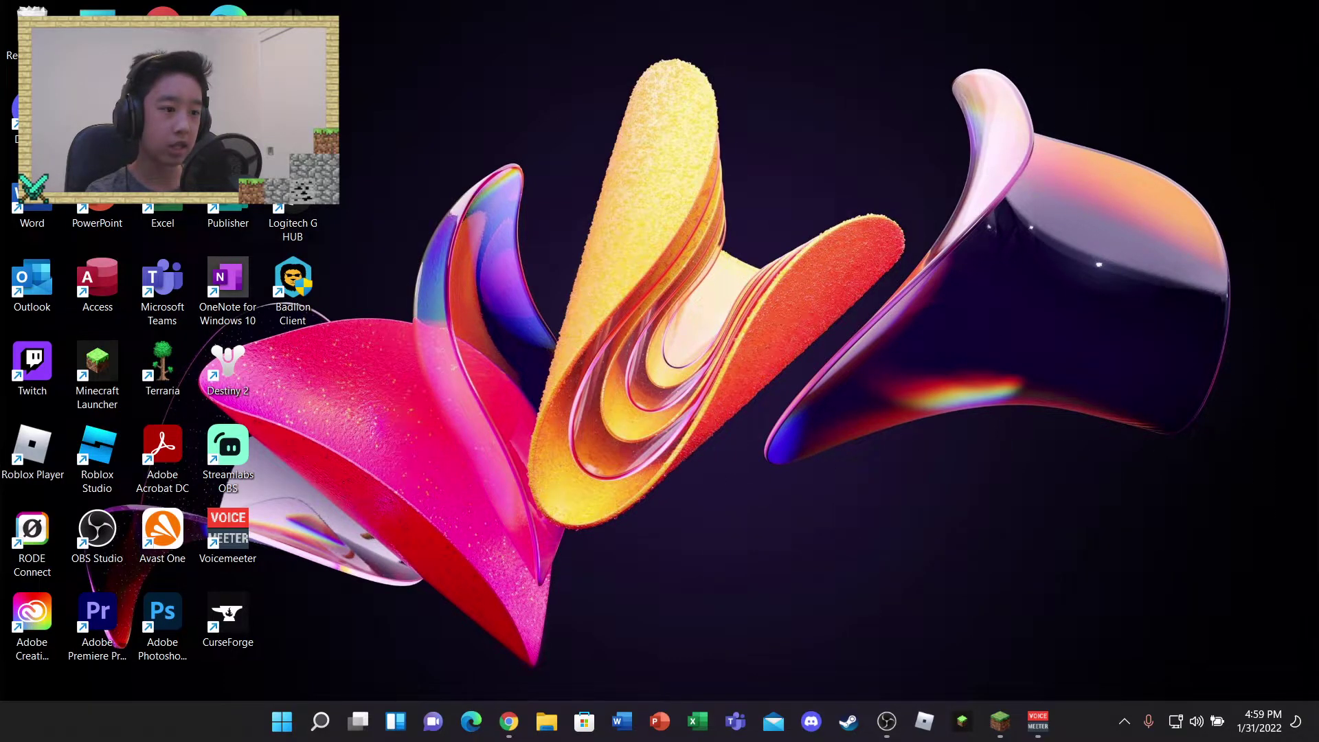
{"action": "left_click_drag", "start_coordinate": [1181, 162], "coordinate": [735, 565]}
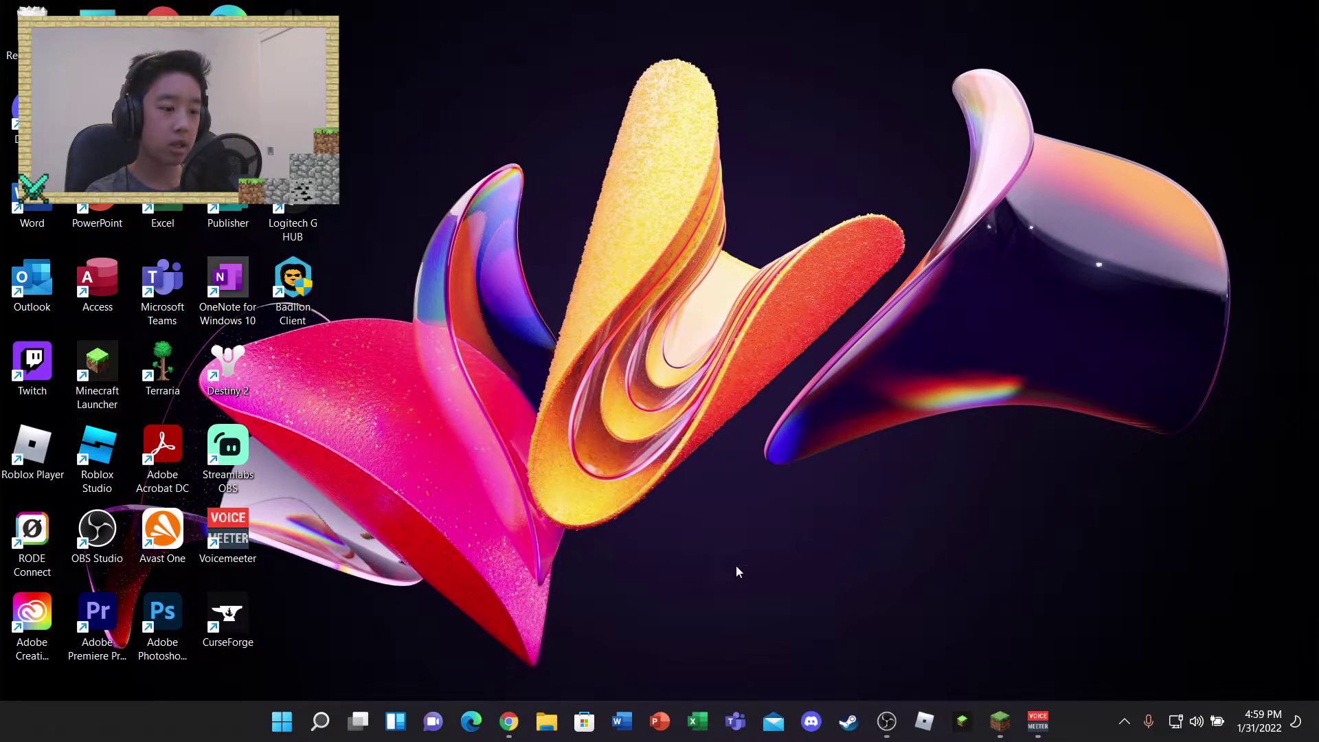
Show the Minecraft Launcher from the taskbar, then minimize it back to the desktop.
{"action": "left_click", "coordinate": [998, 733]}
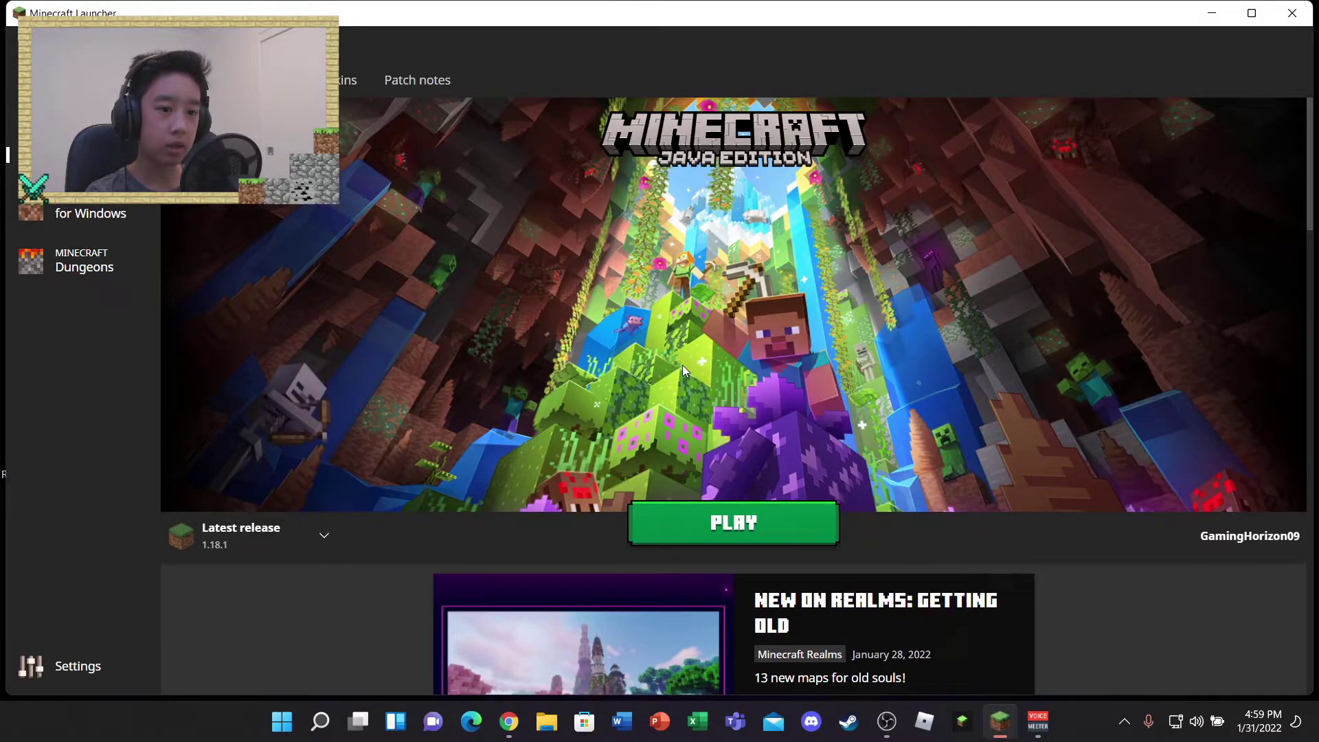
{"action": "left_click", "coordinate": [1218, 15]}
{"action": "left_click_drag", "start_coordinate": [1099, 162], "coordinate": [696, 527]}
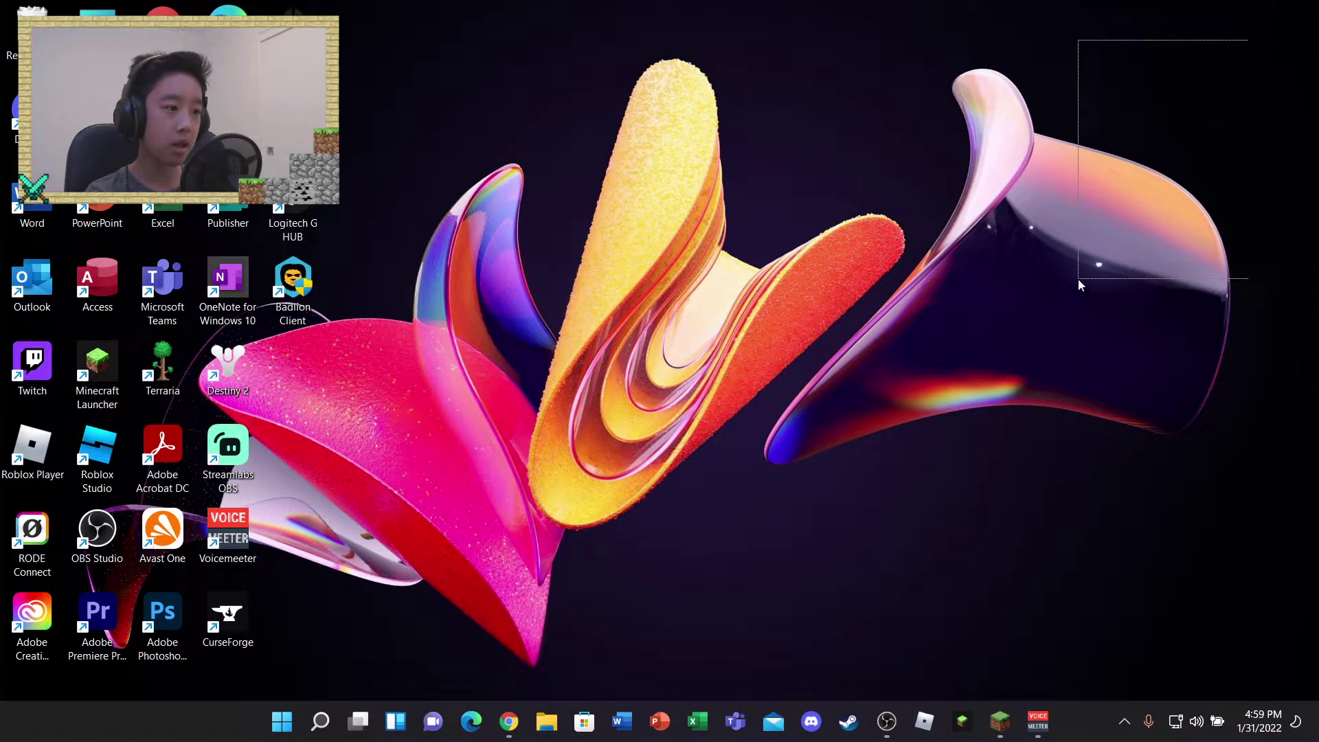
{"action": "left_click_drag", "start_coordinate": [1078, 279], "coordinate": [802, 557]}
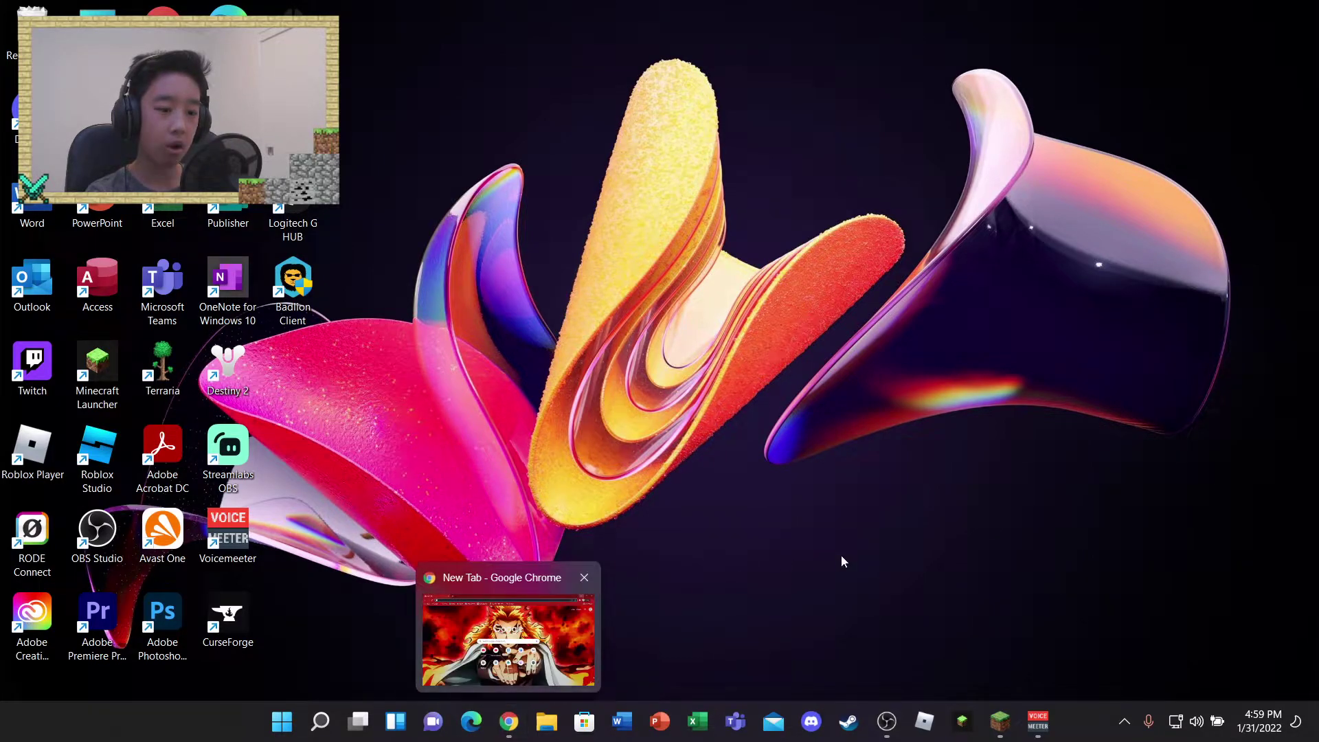
Search the web for 'minecraft maps' in Chrome and open the minecraftmaps.com site.
{"action": "left_click", "coordinate": [506, 724]}
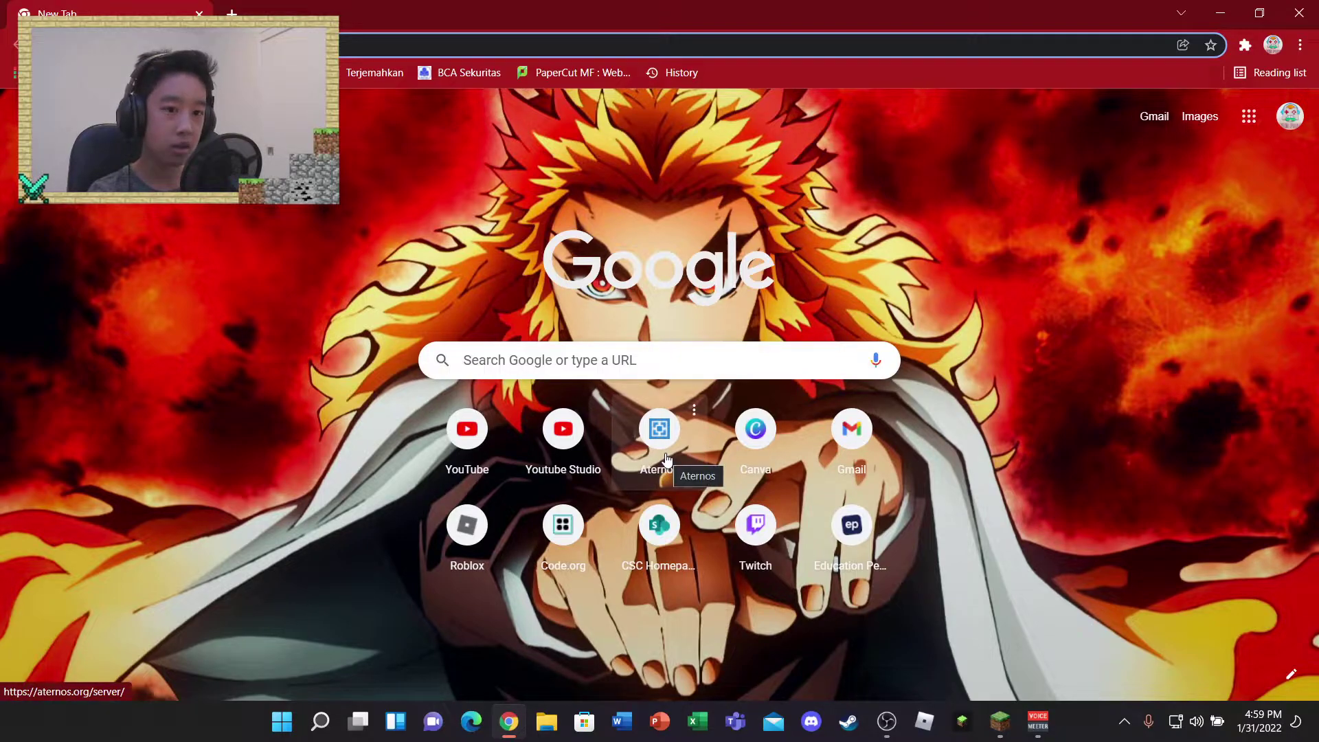
{"action": "type", "text": "mi"}
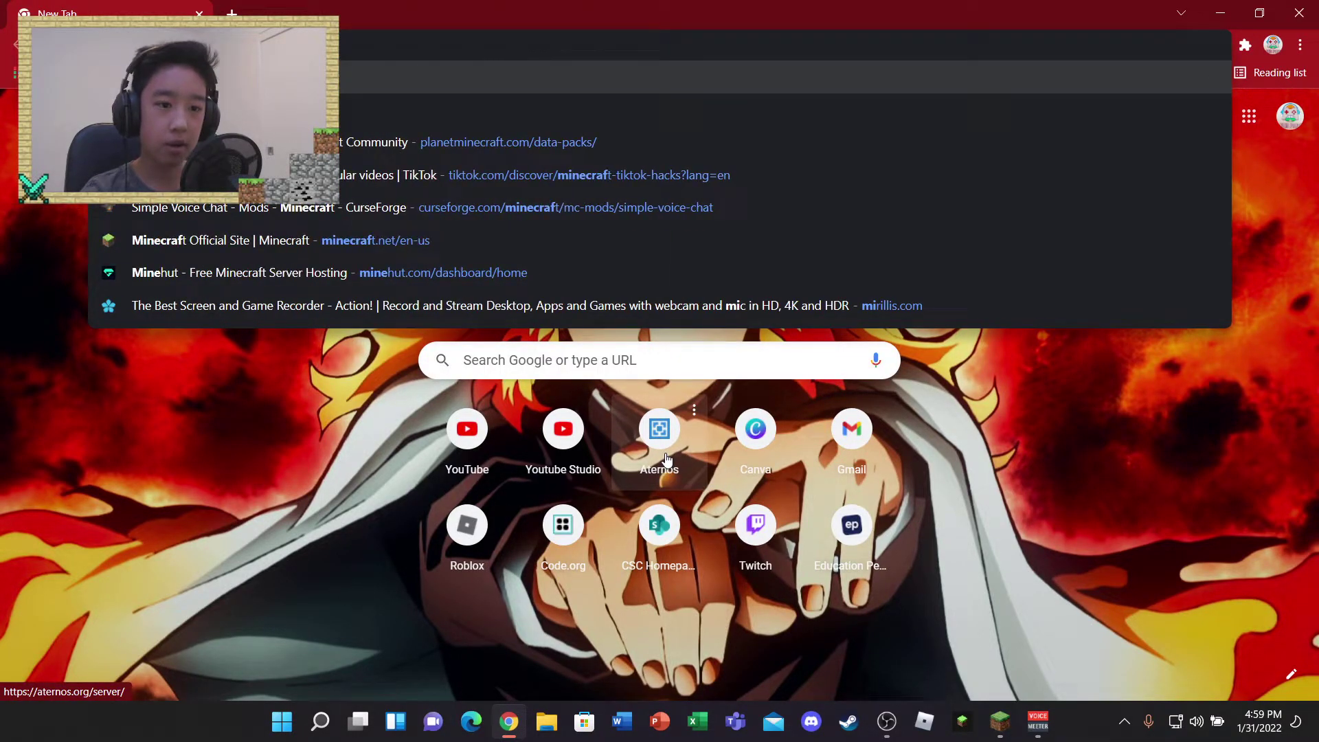
{"action": "type", "text": "necraft maps"}
{"action": "key", "text": "Return"}
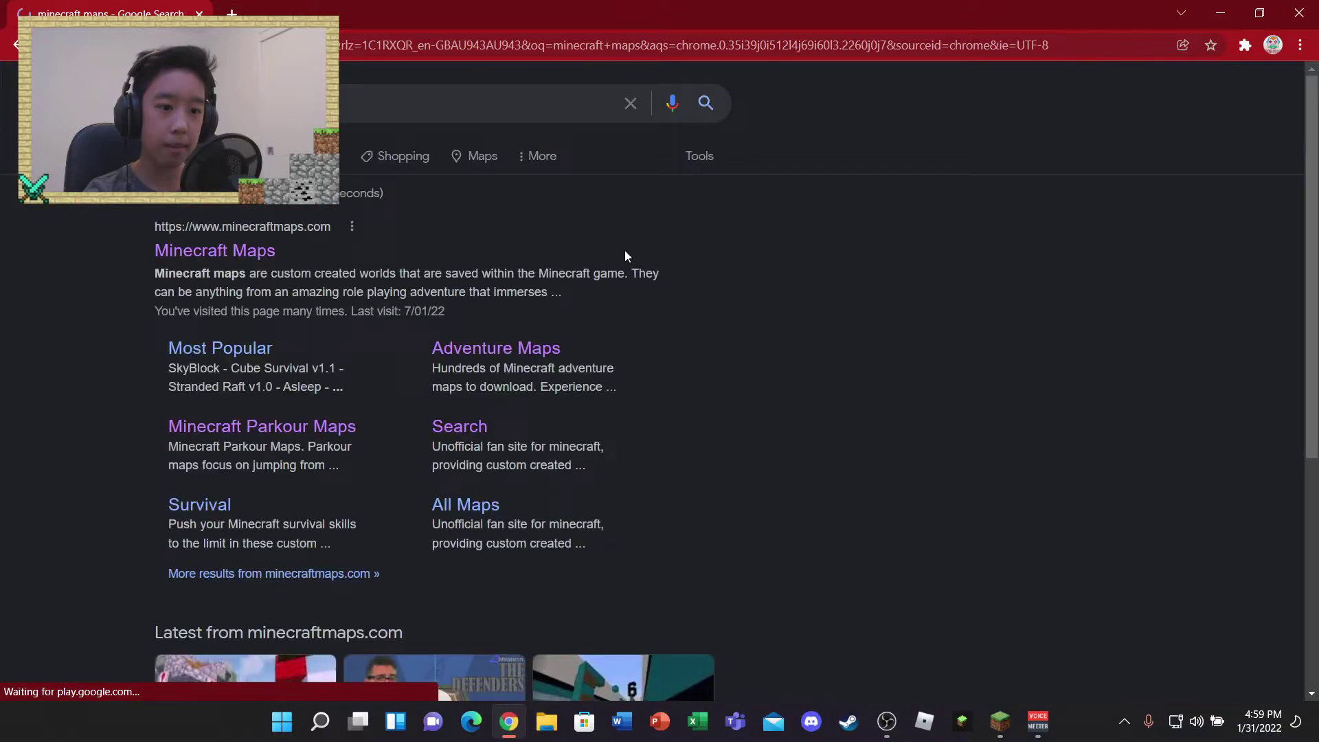
{"action": "left_click", "coordinate": [219, 252]}
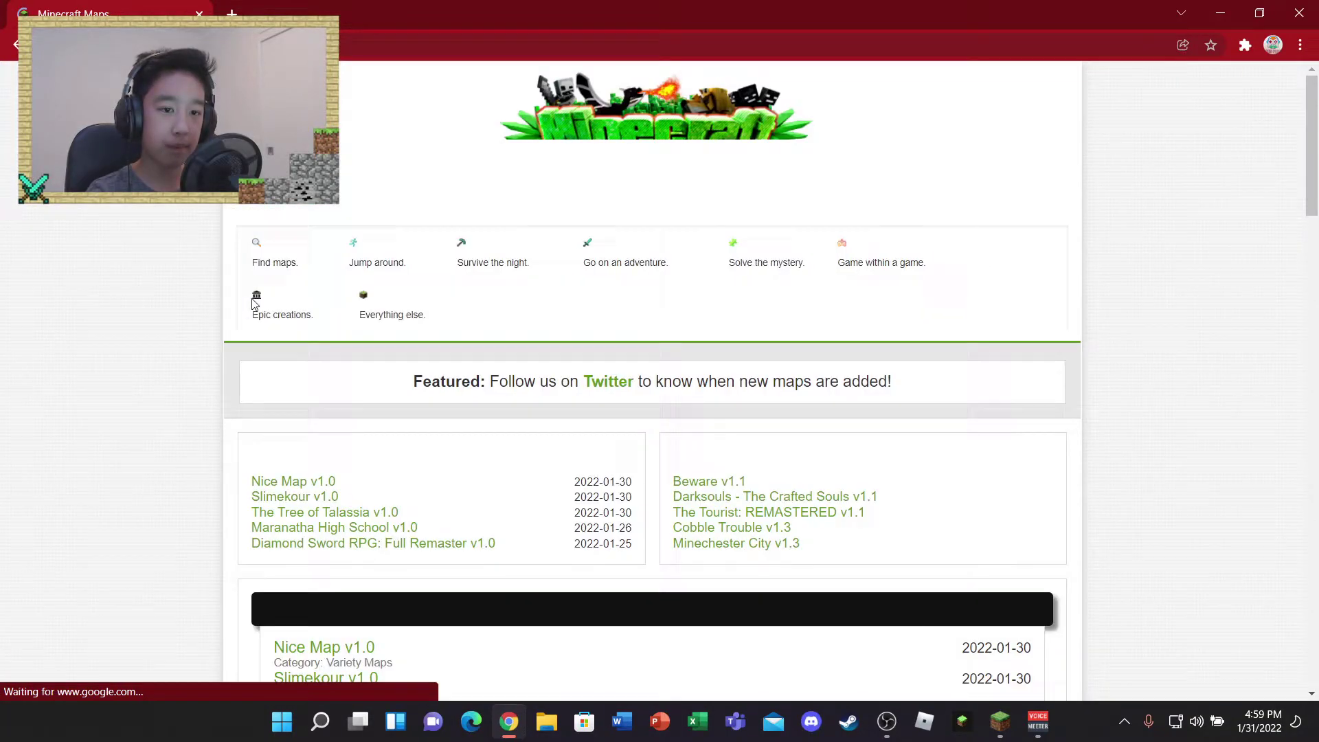
{"action": "key", "text": "ctrl+l"}
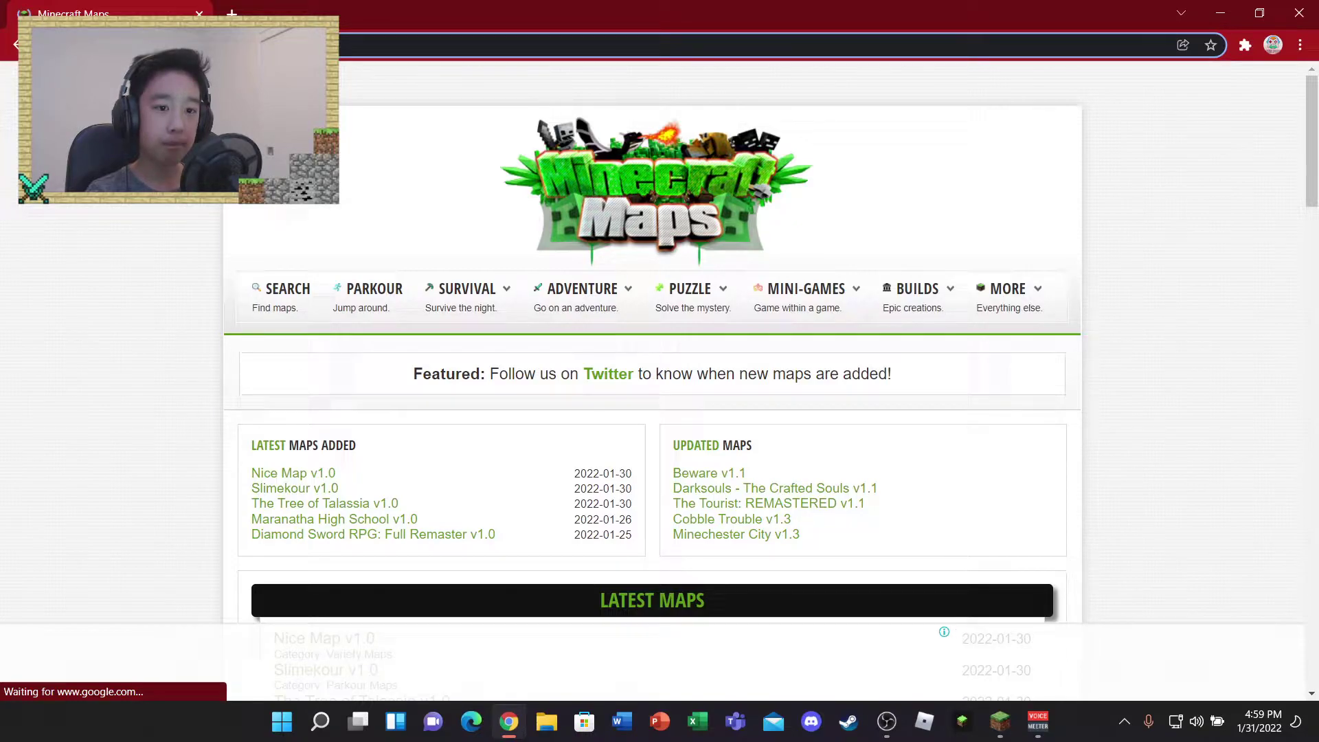
{"action": "scroll", "coordinate": [601, 338], "scroll_direction": "down", "scroll_amount": 4}
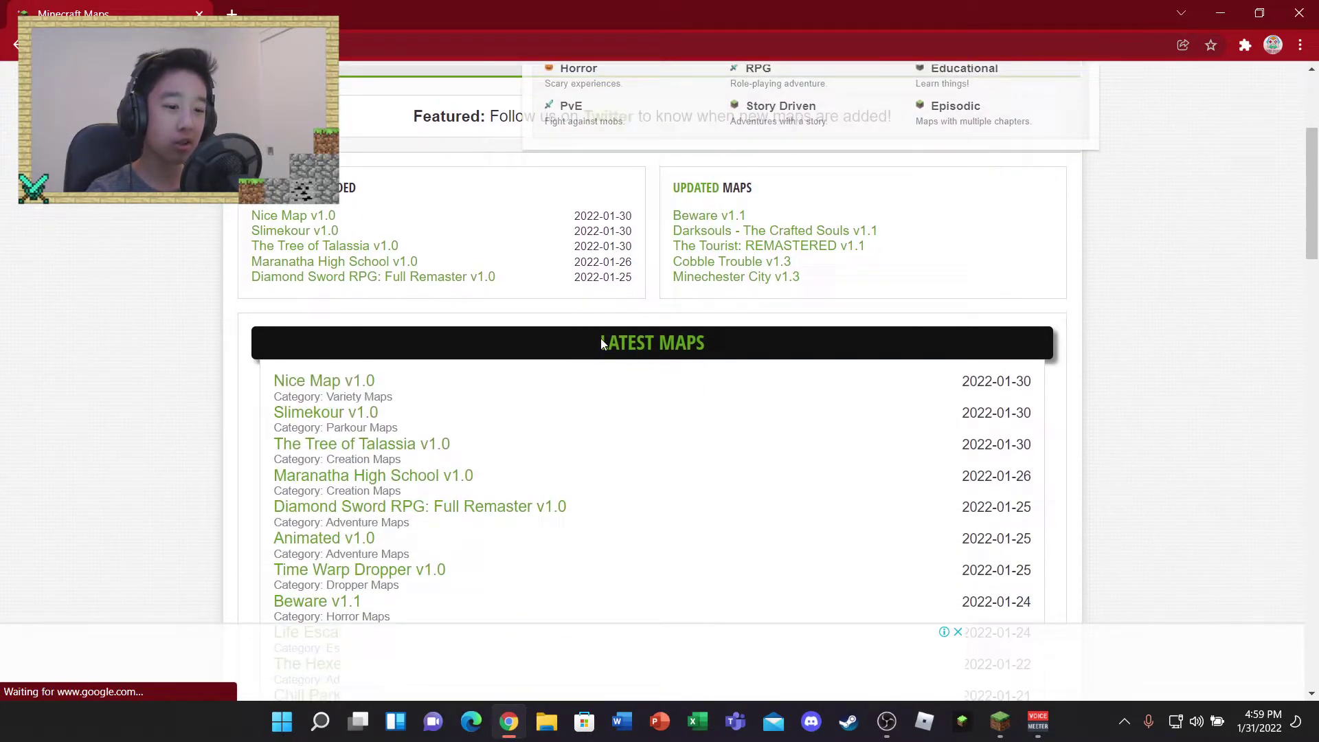
{"action": "scroll", "coordinate": [660, 453], "scroll_direction": "down", "scroll_amount": 2}
{"action": "scroll", "coordinate": [640, 426], "scroll_direction": "down", "scroll_amount": 2}
{"action": "scroll", "coordinate": [667, 421], "scroll_direction": "down", "scroll_amount": 1}
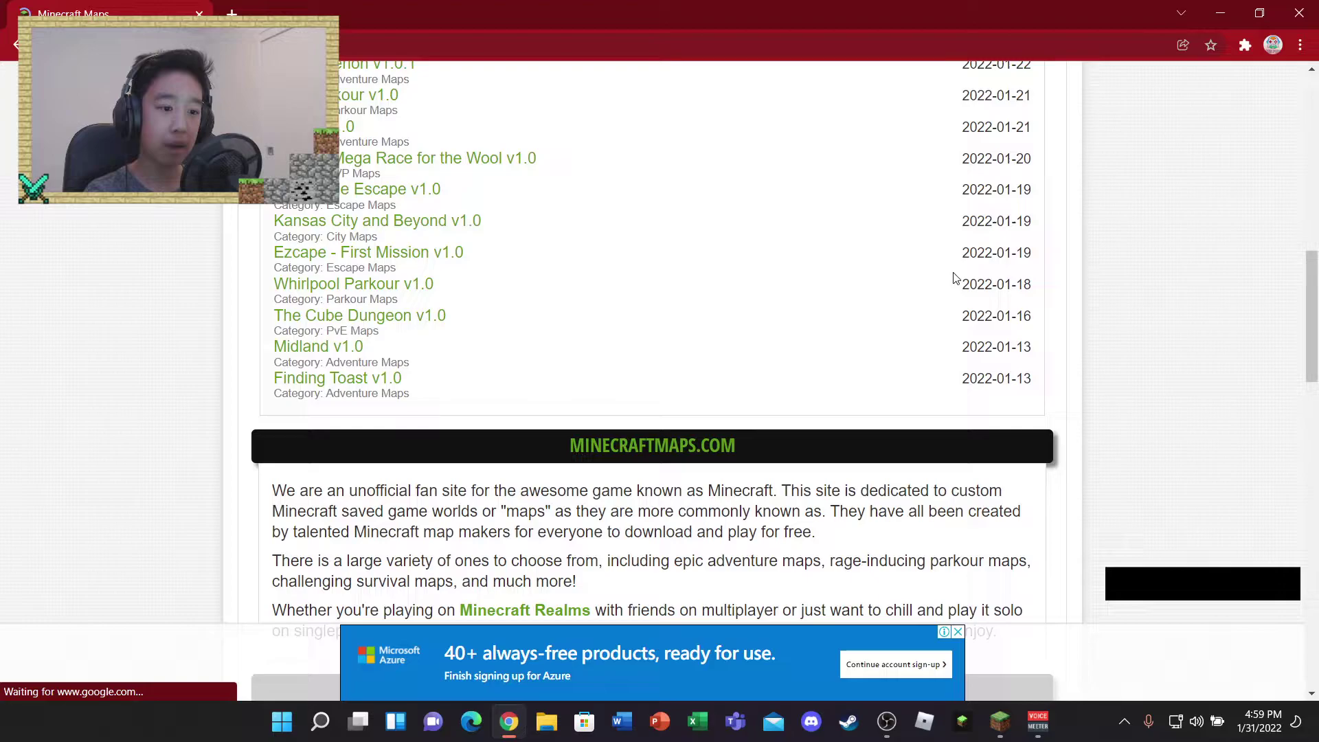
{"action": "scroll", "coordinate": [951, 279], "scroll_direction": "down", "scroll_amount": 2}
{"action": "scroll", "coordinate": [783, 381], "scroll_direction": "down", "scroll_amount": 2}
{"action": "scroll", "coordinate": [735, 436], "scroll_direction": "up", "scroll_amount": 4}
{"action": "scroll", "coordinate": [628, 506], "scroll_direction": "up", "scroll_amount": 3}
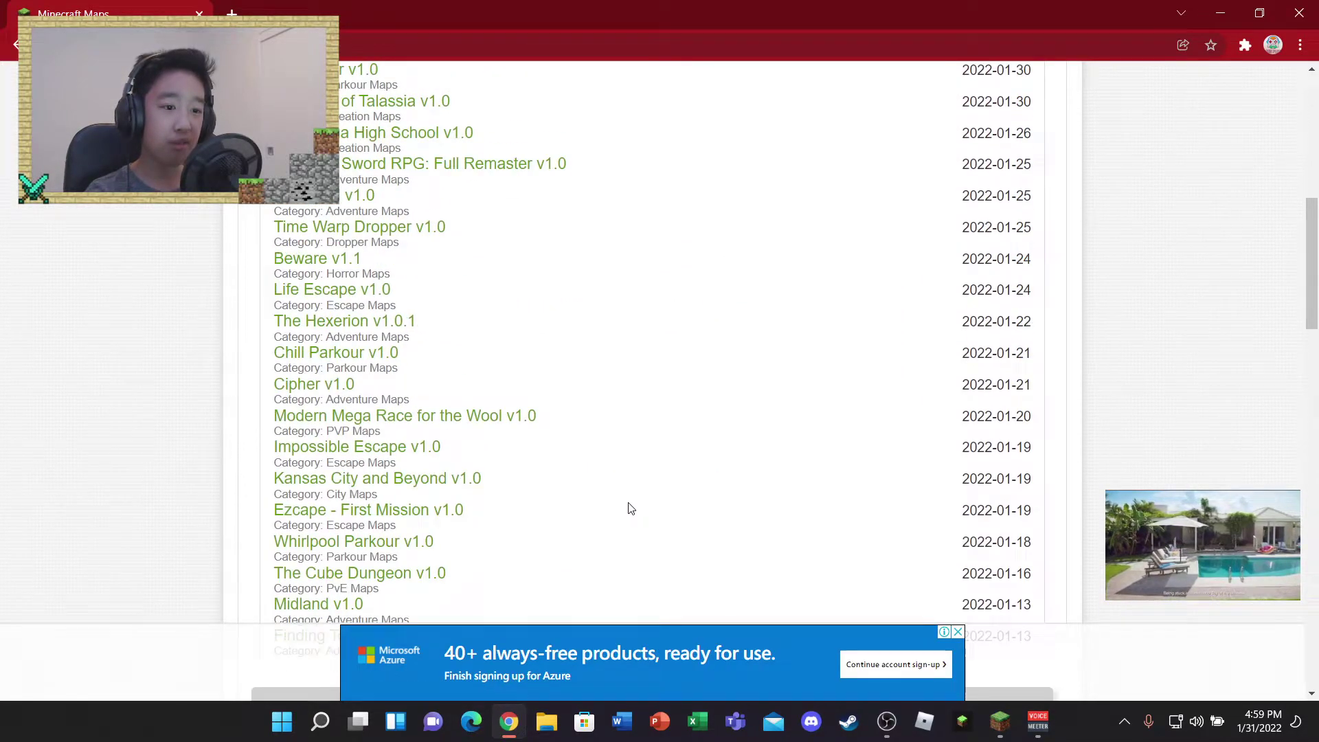
{"action": "scroll", "coordinate": [620, 497], "scroll_direction": "up", "scroll_amount": 5}
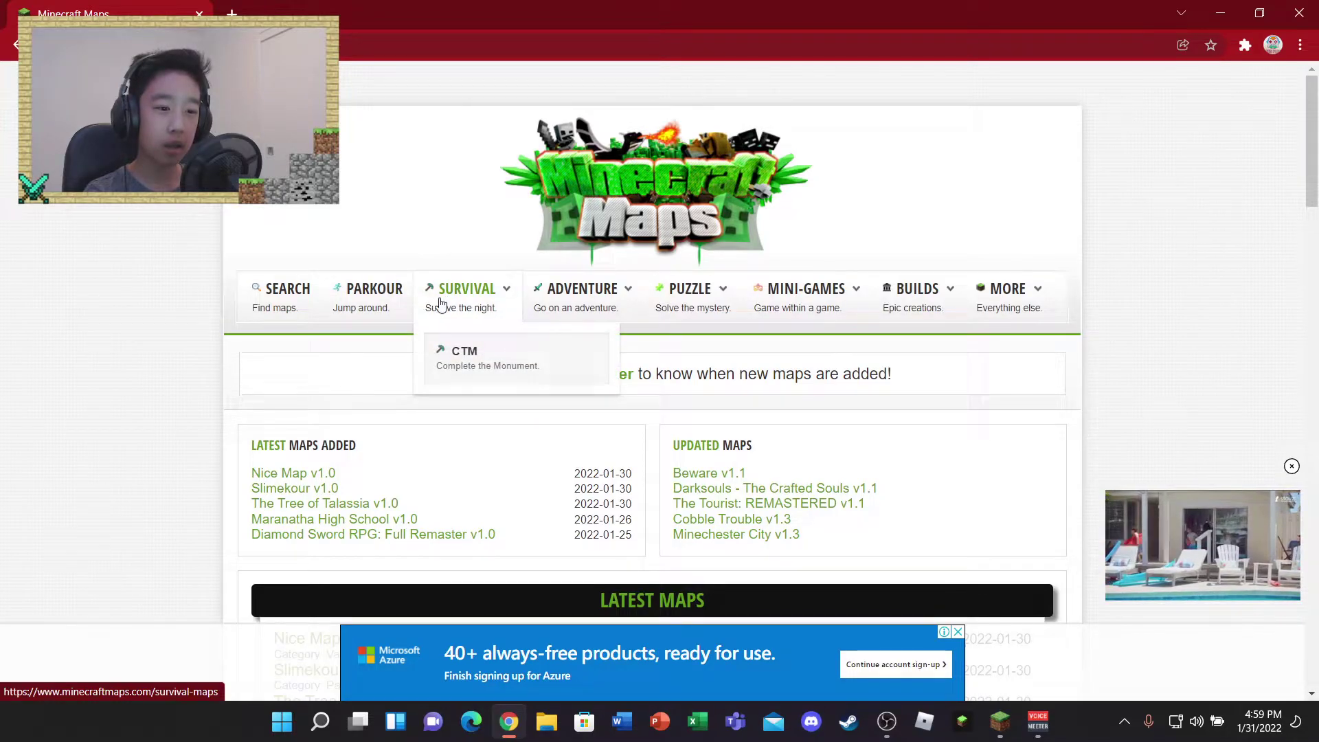
Open the Parkour Maps listing and reach the Chill Parkour map page past the ad.
{"action": "left_click", "coordinate": [373, 298]}
{"action": "scroll", "coordinate": [514, 563], "scroll_direction": "down", "scroll_amount": 3}
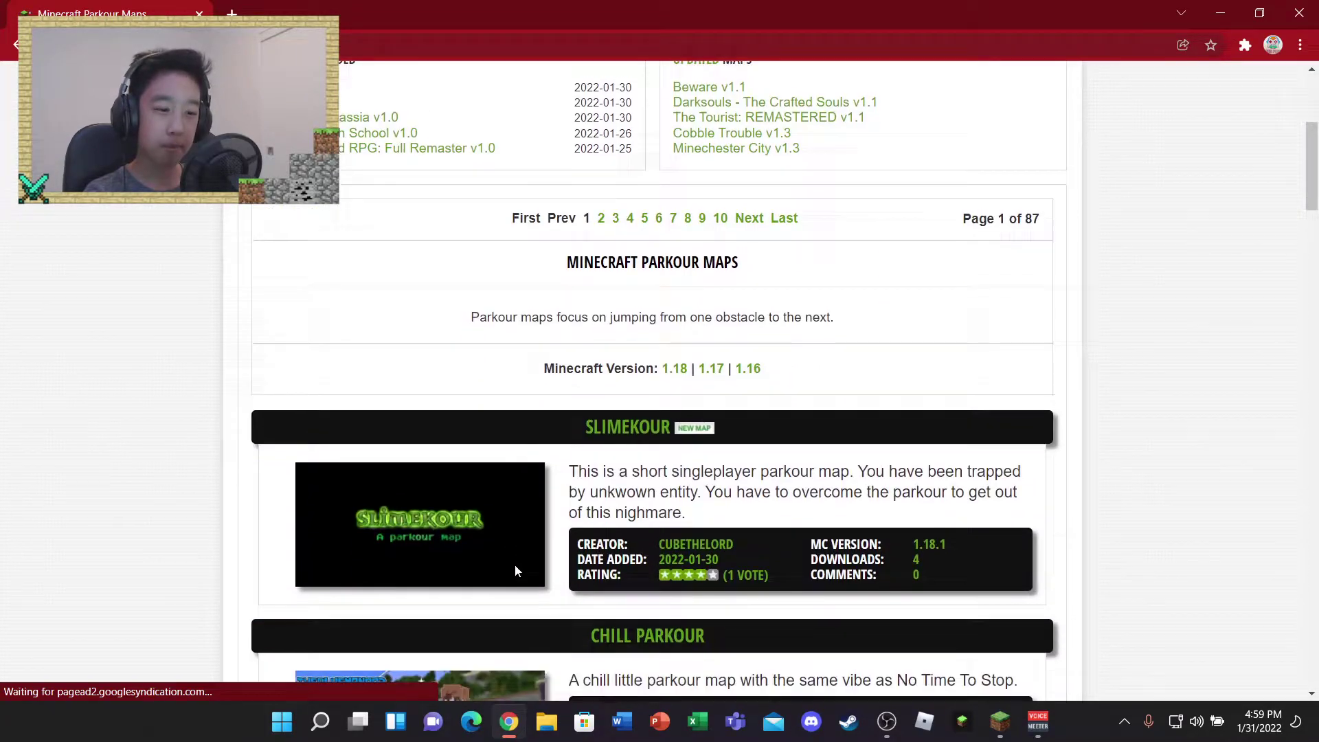
{"action": "scroll", "coordinate": [534, 471], "scroll_direction": "down", "scroll_amount": 3}
{"action": "left_click", "coordinate": [630, 377]}
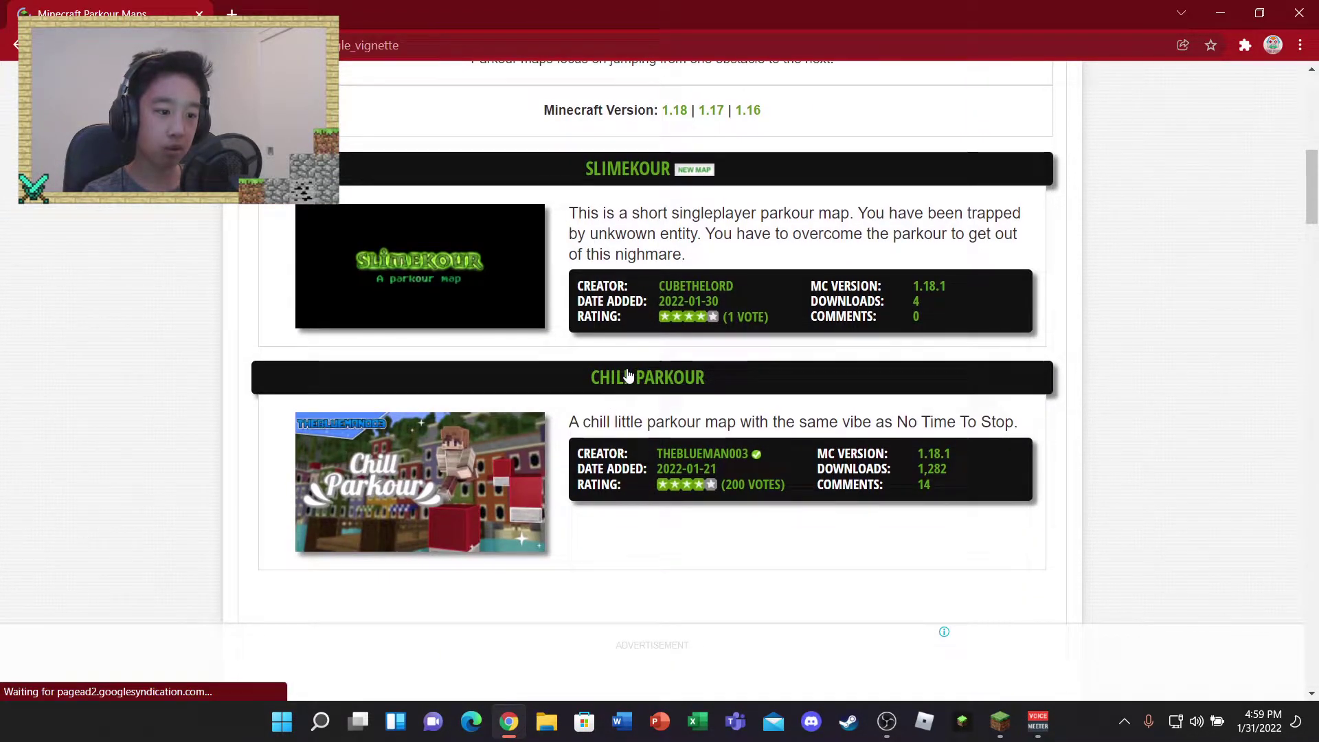
{"action": "left_click", "coordinate": [735, 471]}
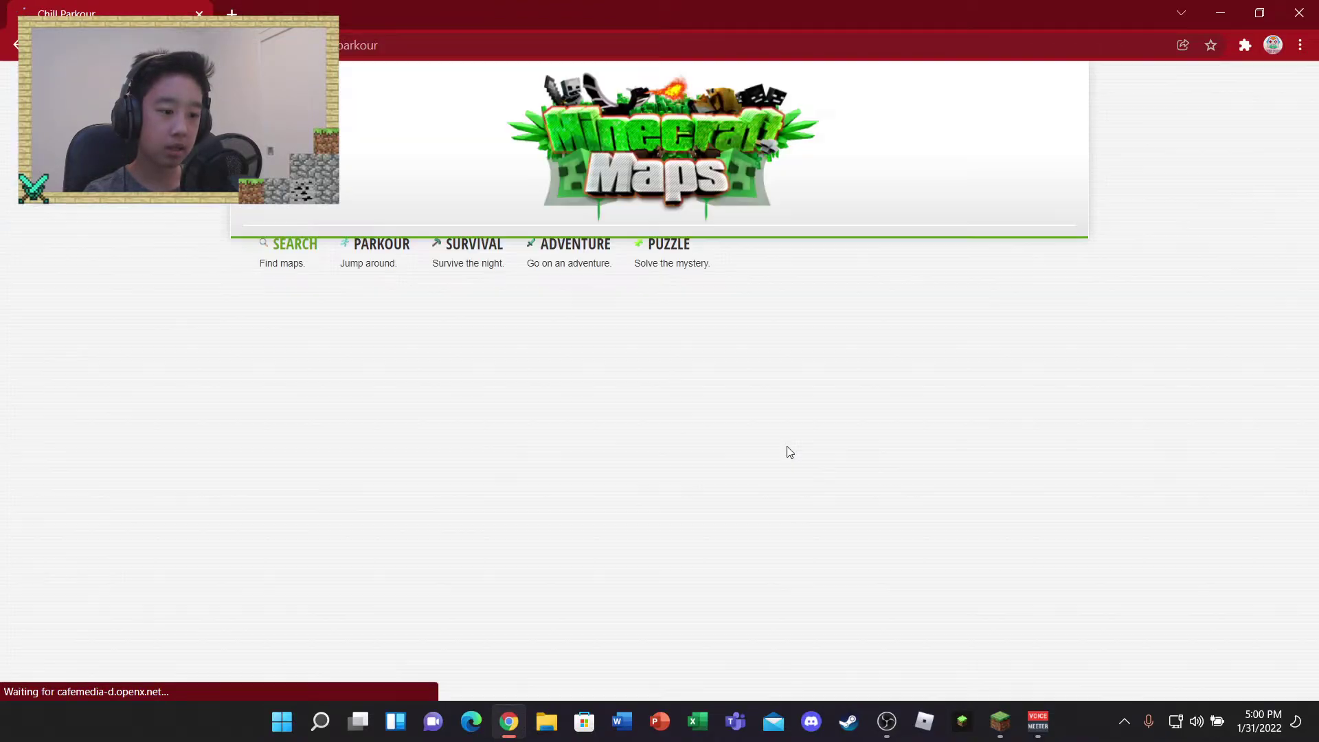
{"action": "scroll", "coordinate": [831, 498], "scroll_direction": "down", "scroll_amount": 5}
{"action": "scroll", "coordinate": [855, 464], "scroll_direction": "down", "scroll_amount": 5}
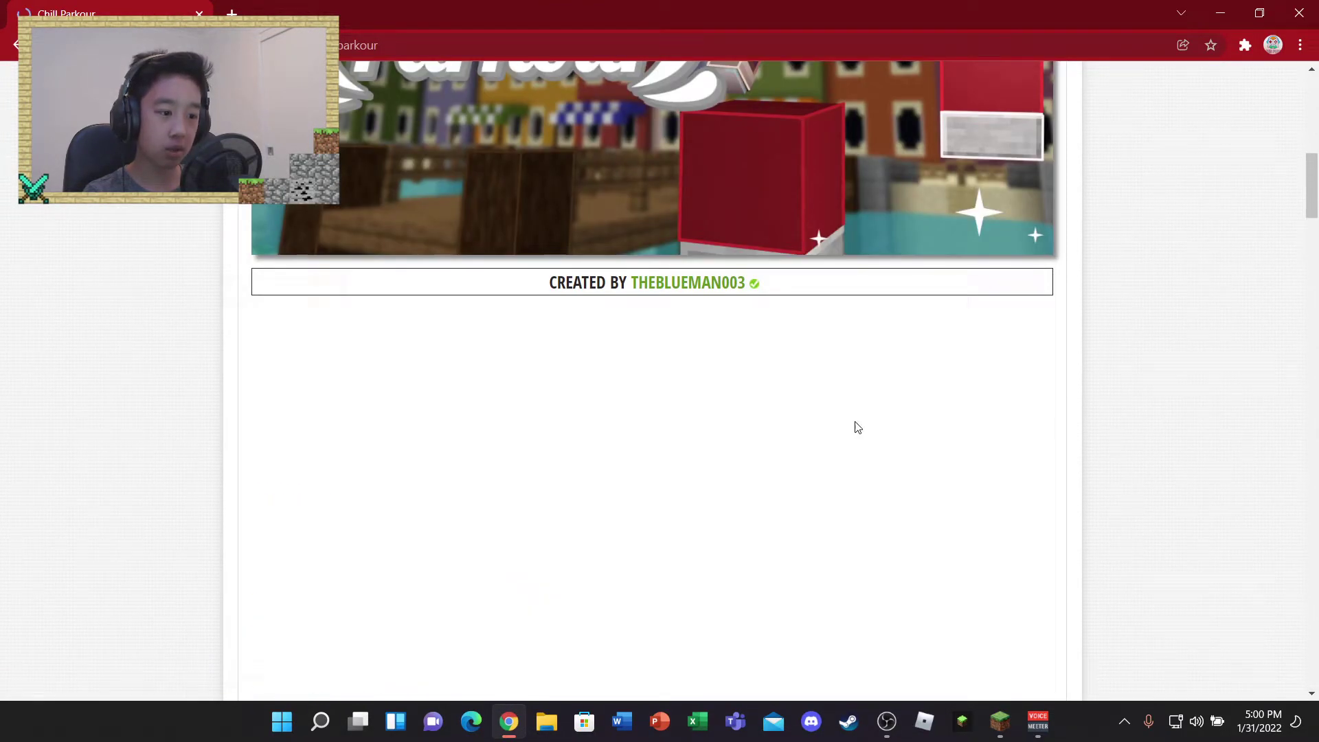
{"action": "scroll", "coordinate": [865, 484], "scroll_direction": "down", "scroll_amount": 3}
{"action": "scroll", "coordinate": [893, 491], "scroll_direction": "down", "scroll_amount": 3}
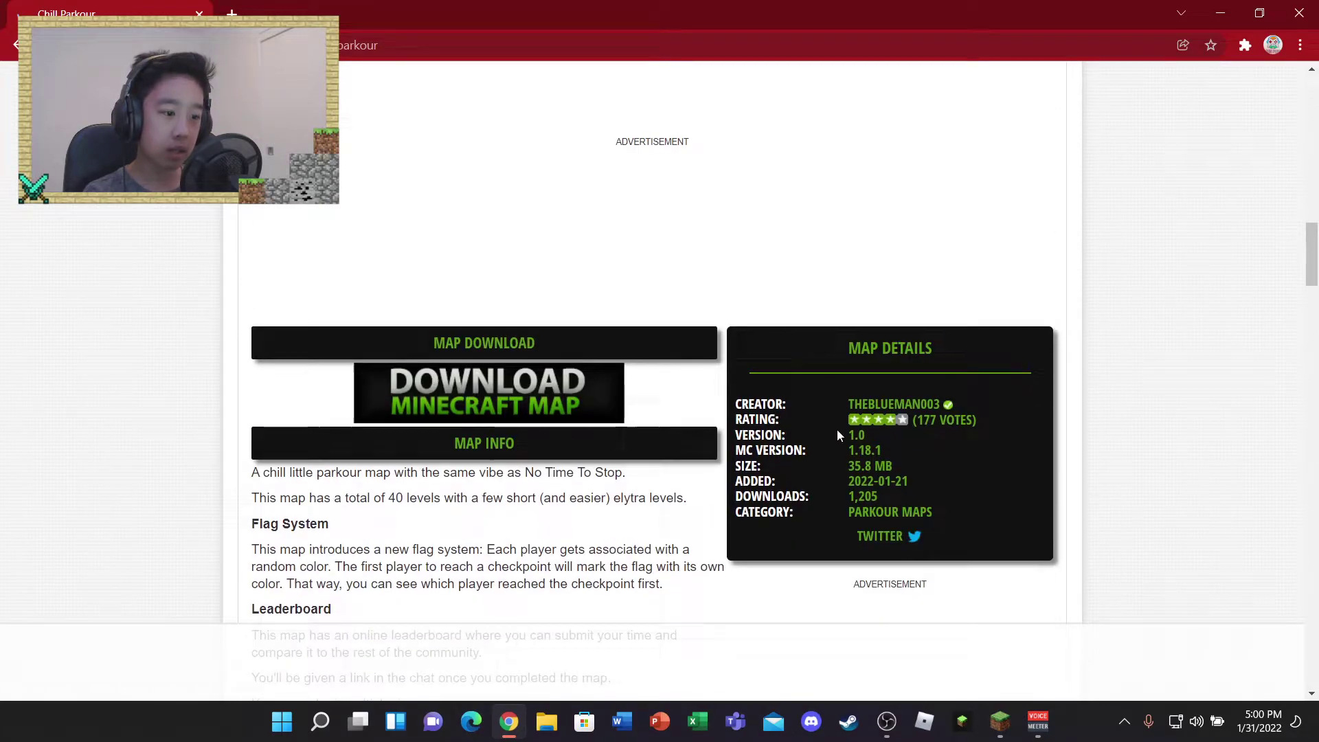
Highlight the map's required MC Version 1.18.1 and dismiss the surrounding advertisements.
{"action": "left_click_drag", "start_coordinate": [843, 456], "coordinate": [888, 455]}
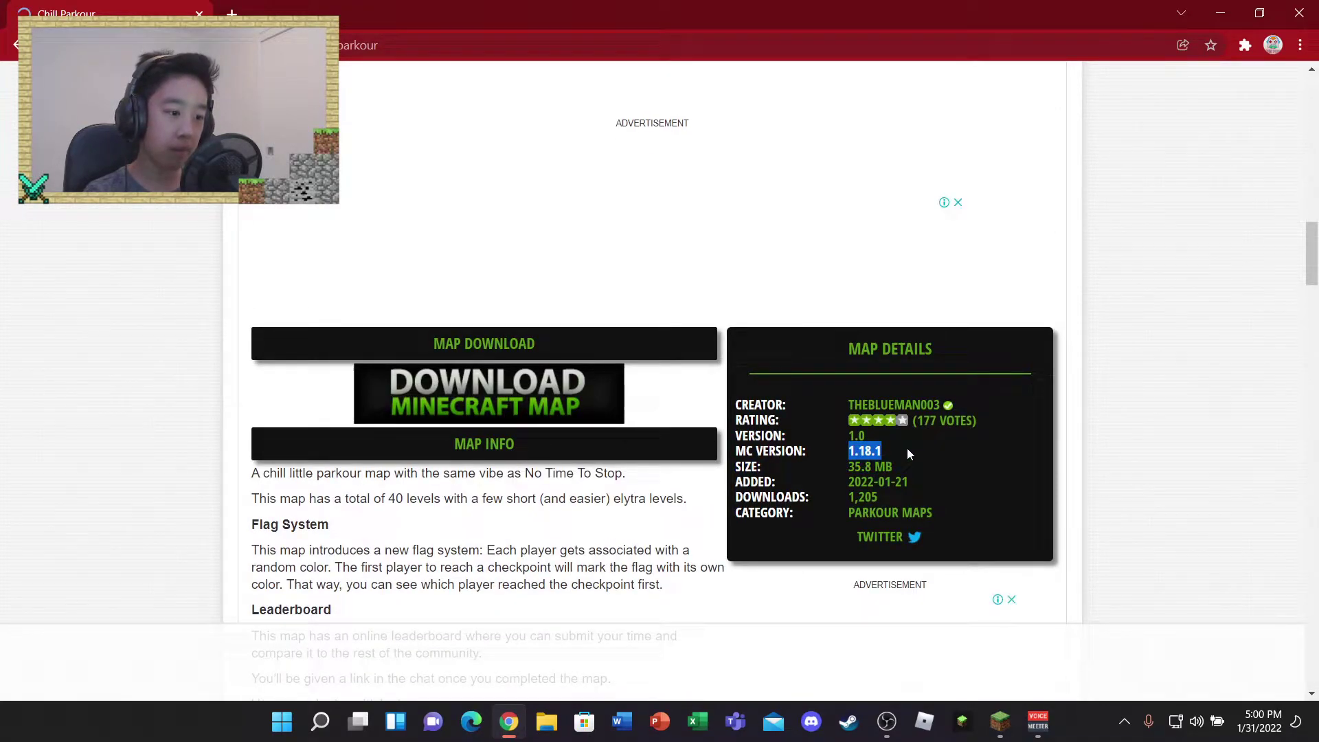
{"action": "left_click", "coordinate": [902, 452]}
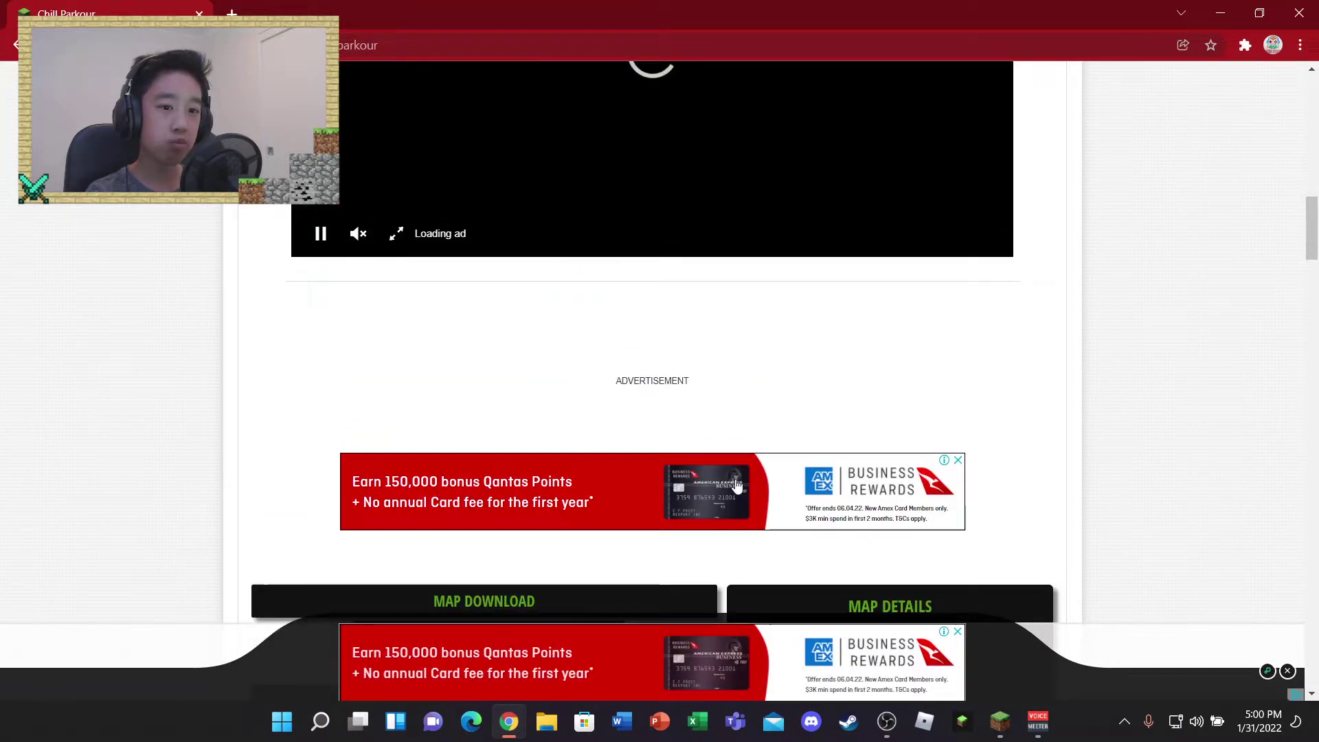
{"action": "scroll", "coordinate": [845, 412], "scroll_direction": "down", "scroll_amount": 2}
{"action": "scroll", "coordinate": [876, 309], "scroll_direction": "down", "scroll_amount": 3}
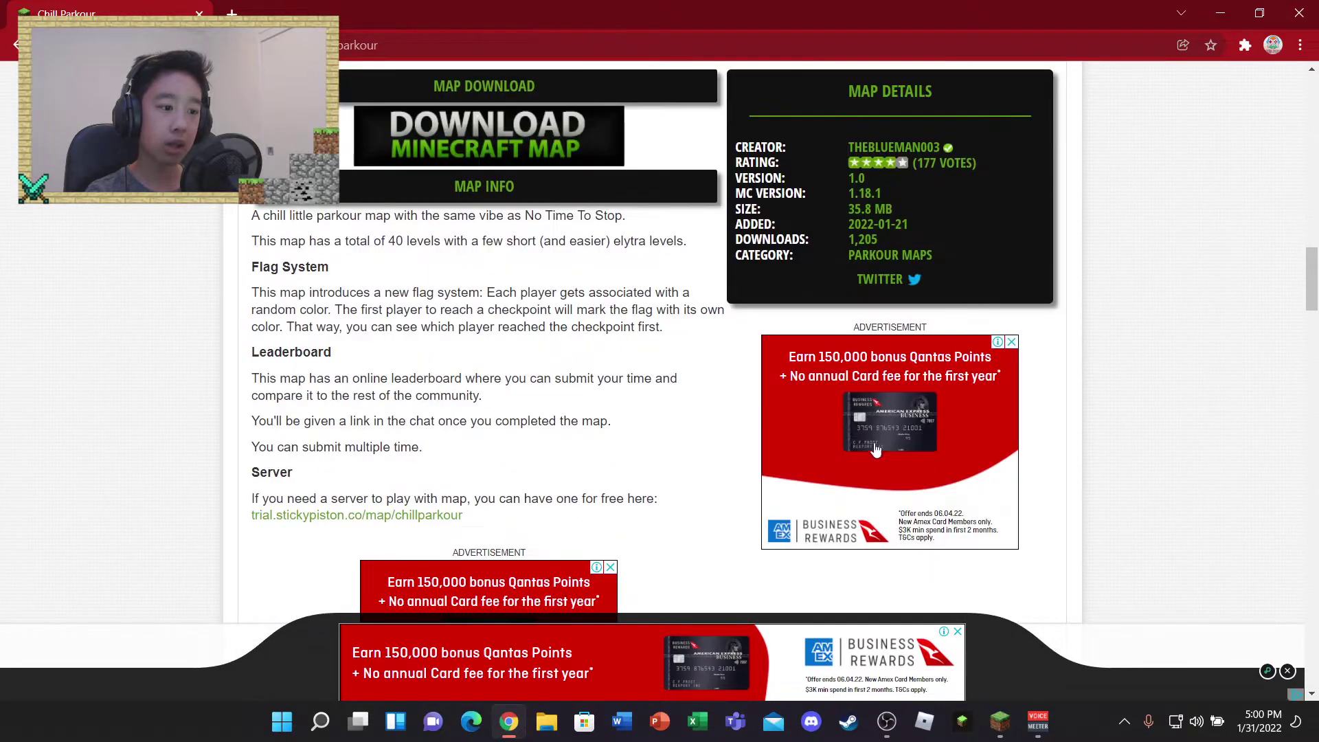
{"action": "left_click_drag", "start_coordinate": [897, 196], "coordinate": [855, 194]}
{"action": "left_click", "coordinate": [899, 195]}
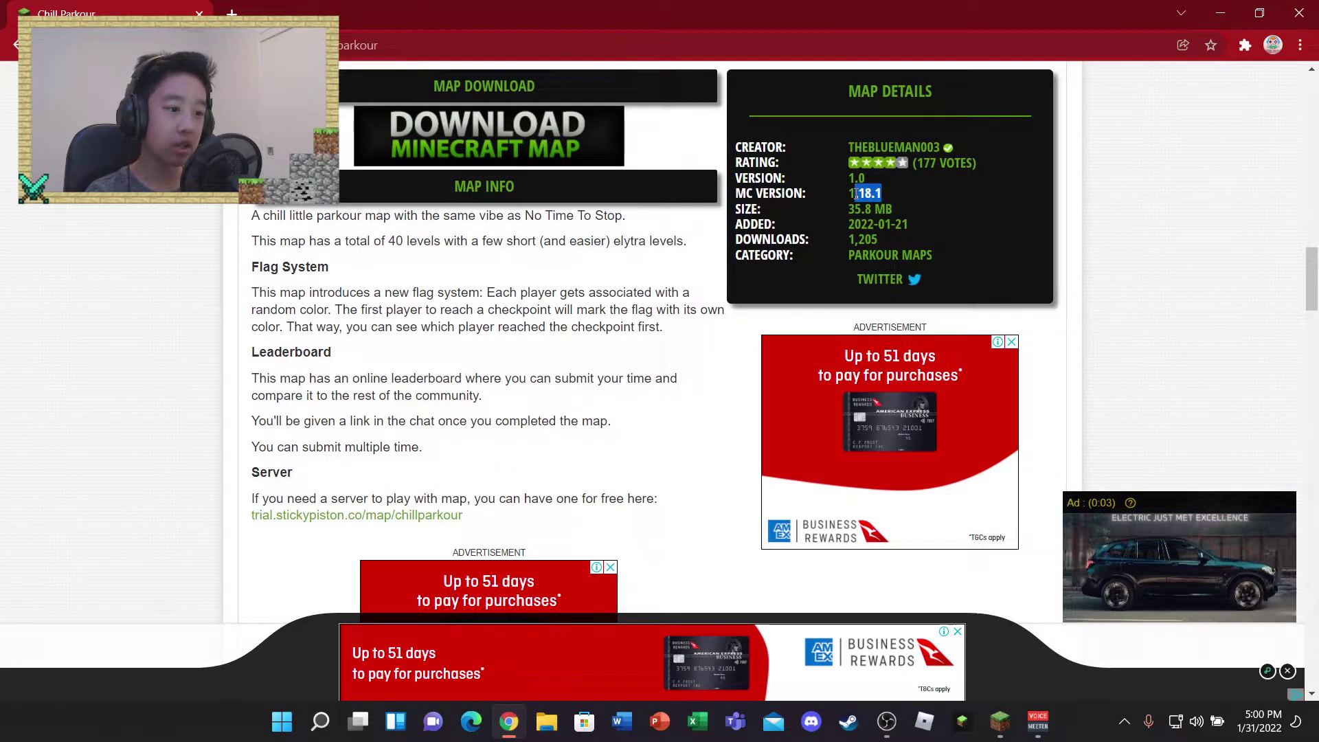
{"action": "left_click", "coordinate": [921, 194]}
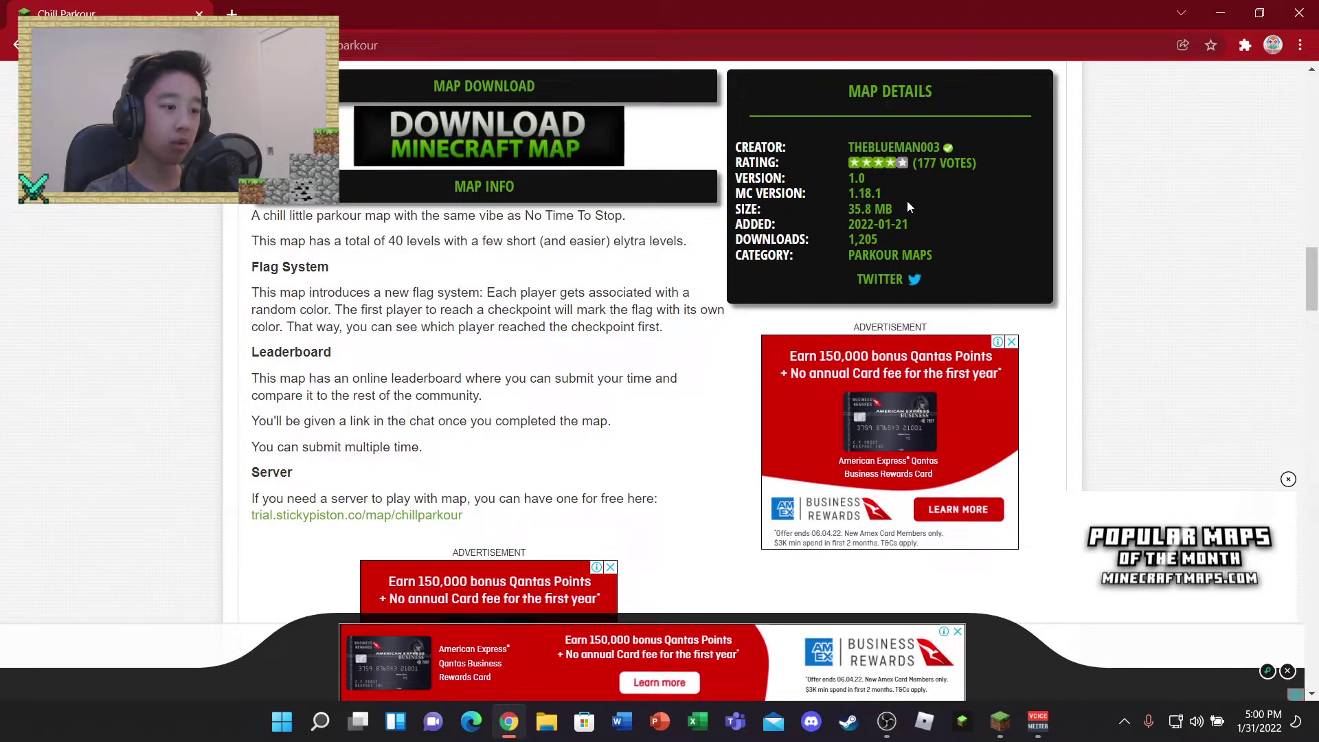
{"action": "left_click_drag", "start_coordinate": [892, 193], "coordinate": [838, 192]}
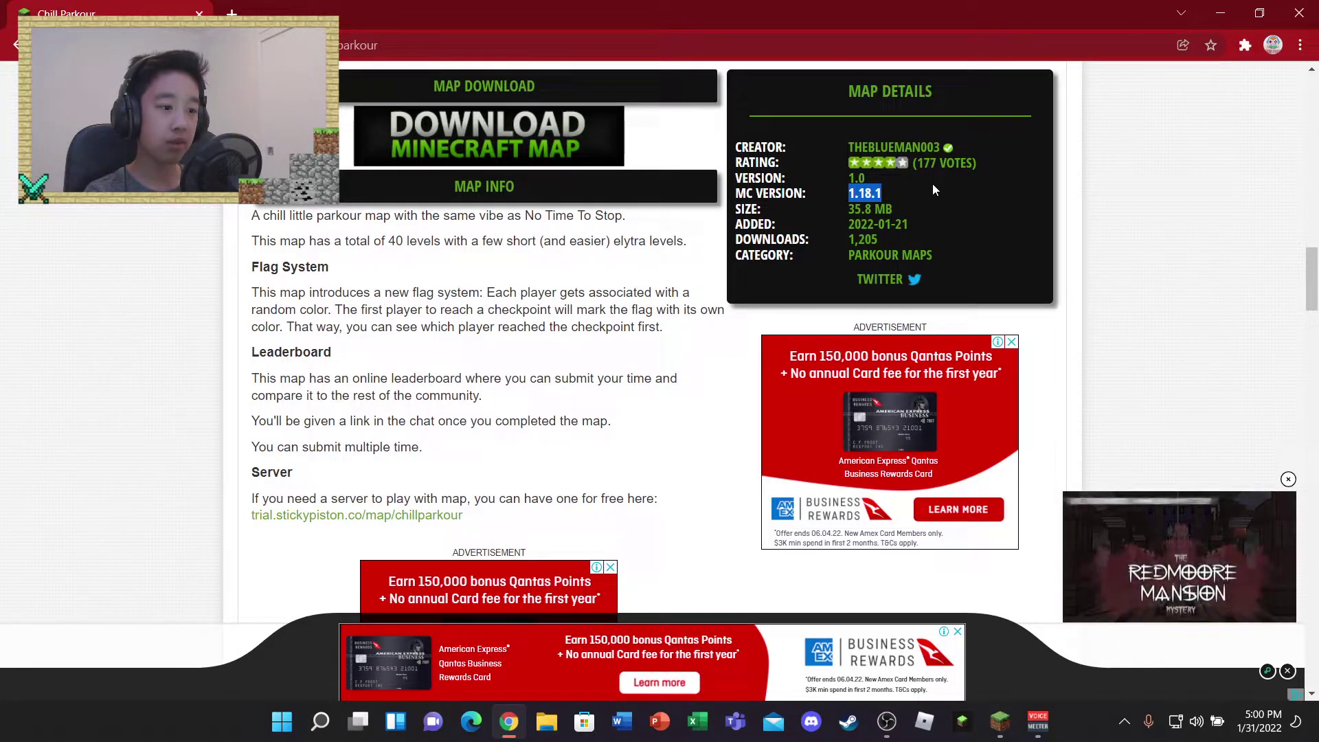
{"action": "left_click", "coordinate": [1021, 245]}
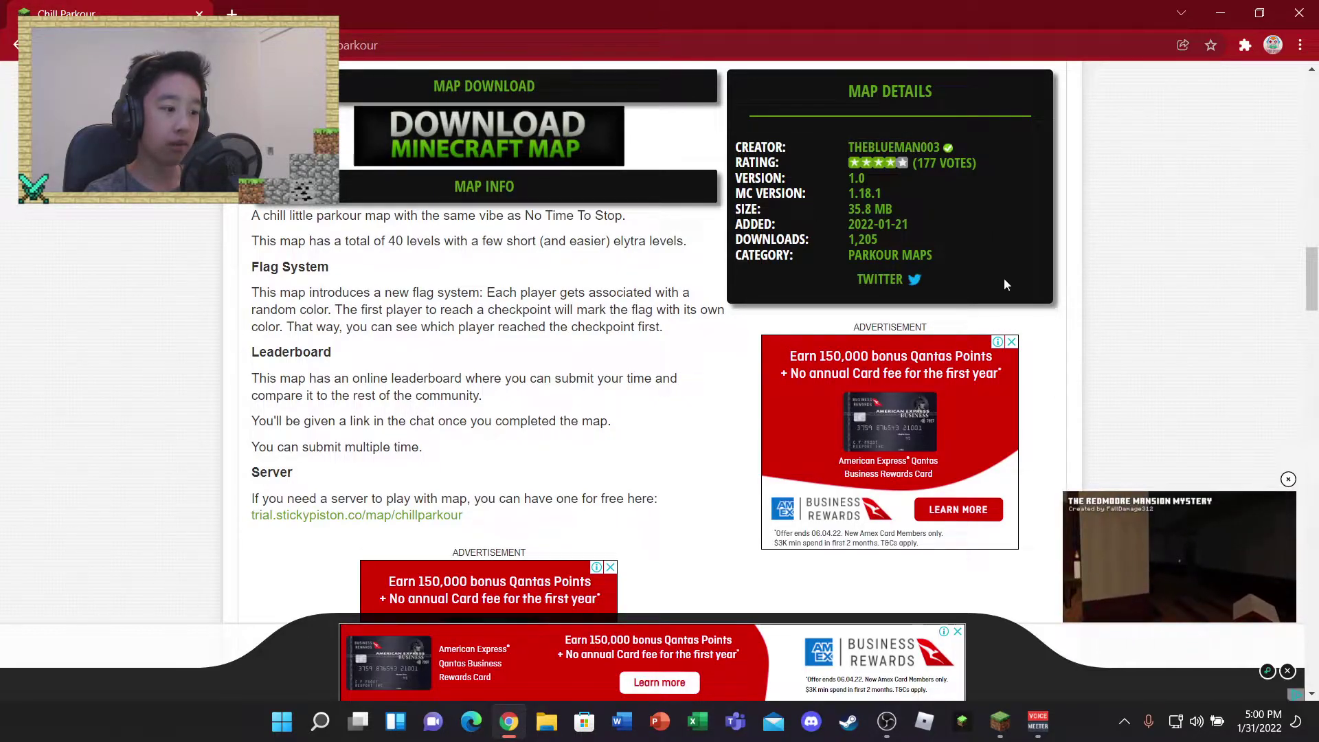
{"action": "left_click", "coordinate": [1287, 479]}
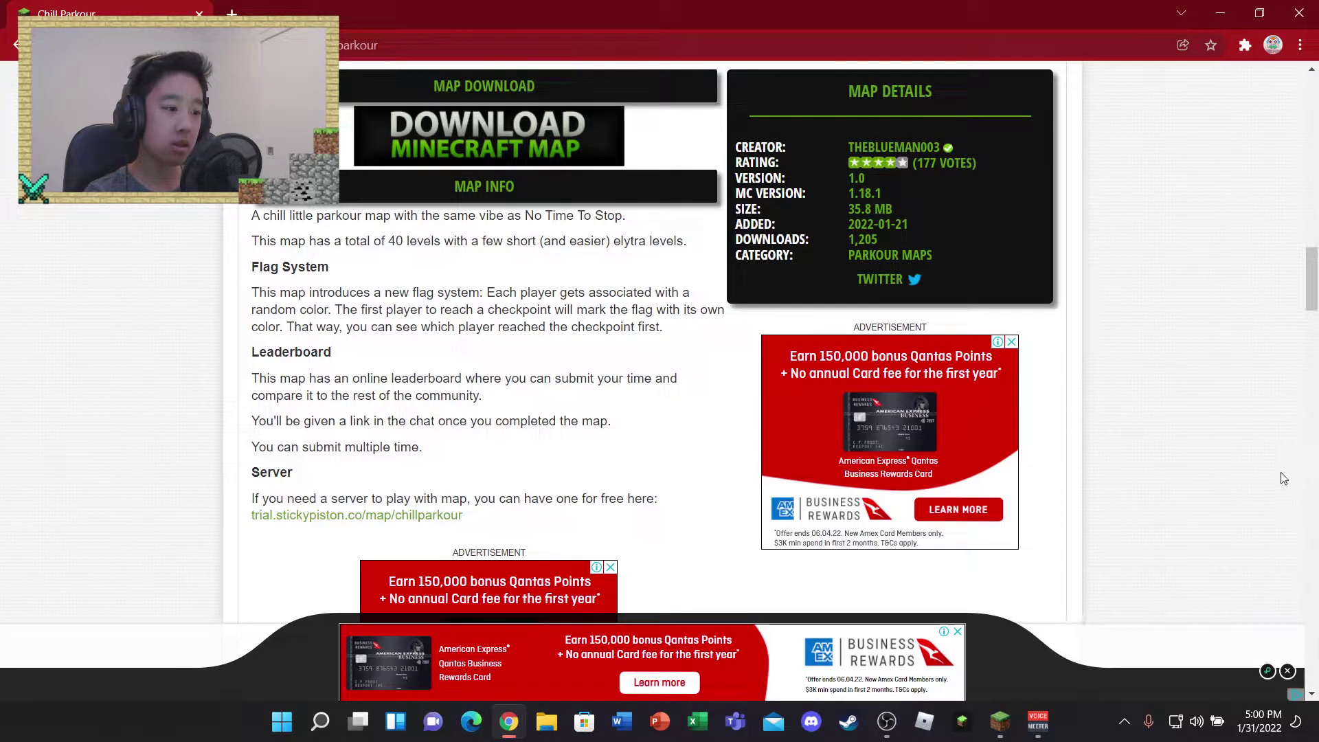
{"action": "left_click", "coordinate": [1012, 350]}
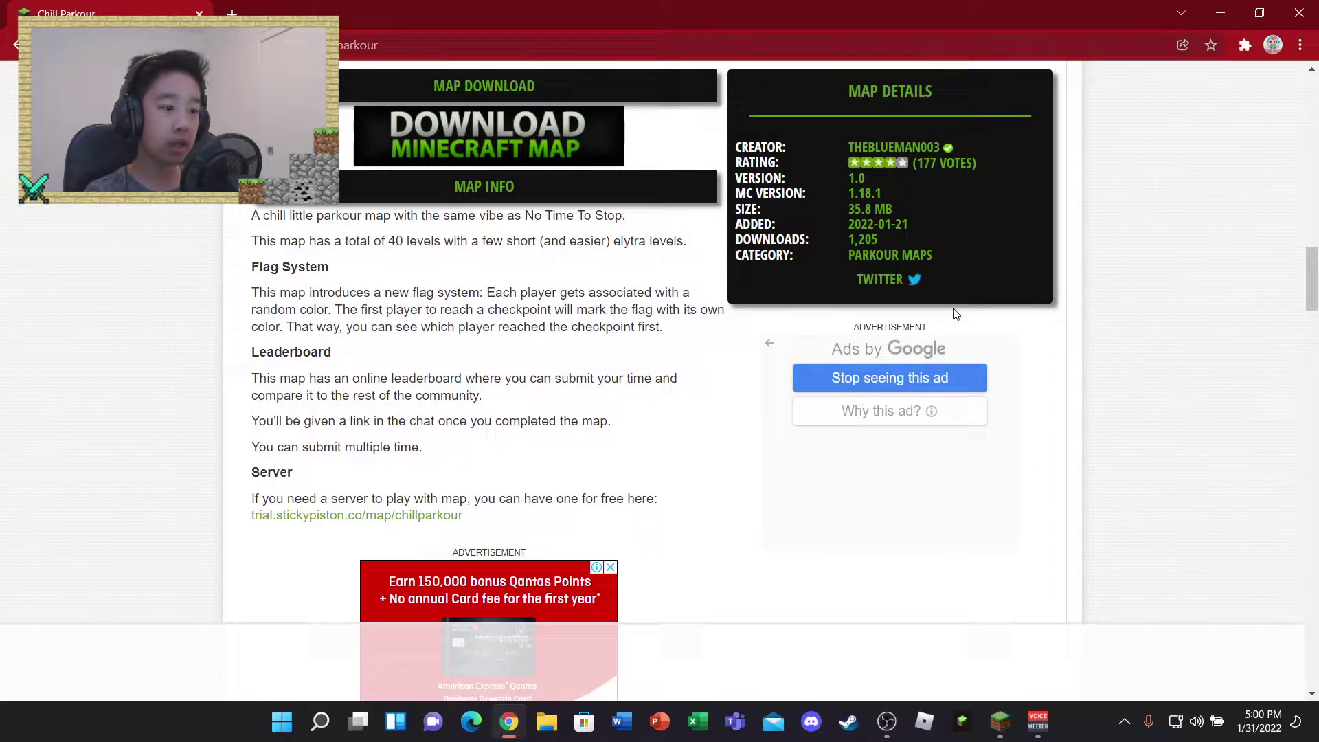
{"action": "scroll", "coordinate": [825, 495], "scroll_direction": "up", "scroll_amount": 3}
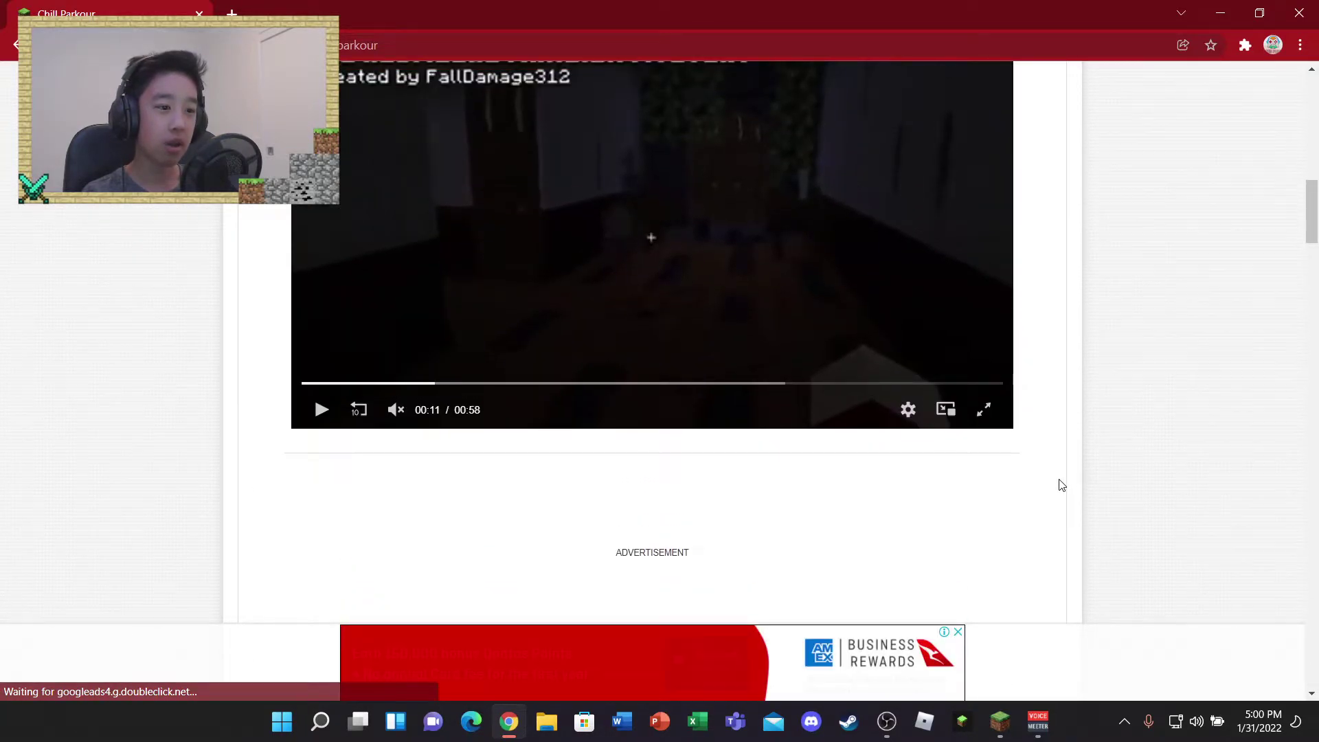
{"action": "scroll", "coordinate": [1196, 297], "scroll_direction": "down", "scroll_amount": 3}
{"action": "scroll", "coordinate": [912, 524], "scroll_direction": "up", "scroll_amount": 2}
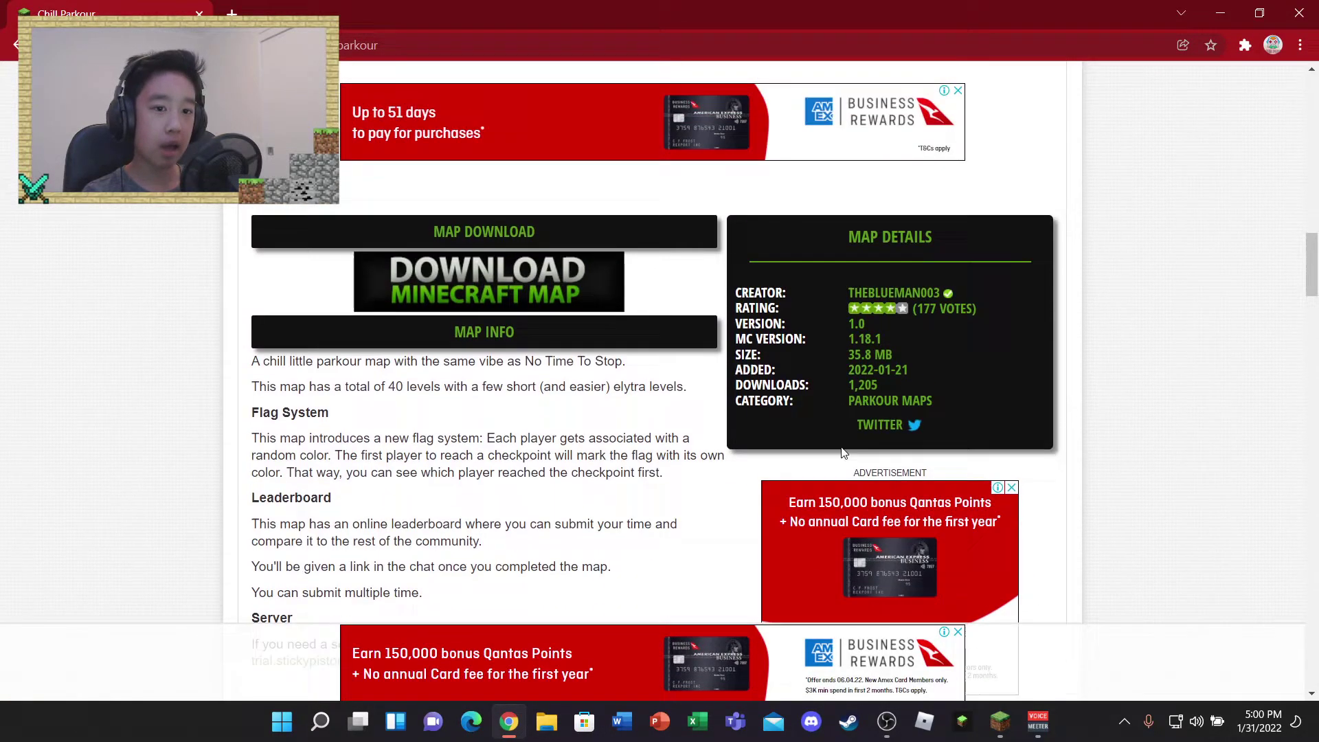
{"action": "scroll", "coordinate": [912, 523], "scroll_direction": "up", "scroll_amount": 5}
{"action": "scroll", "coordinate": [912, 524], "scroll_direction": "up", "scroll_amount": 3}
{"action": "scroll", "coordinate": [379, 310], "scroll_direction": "up", "scroll_amount": 2}
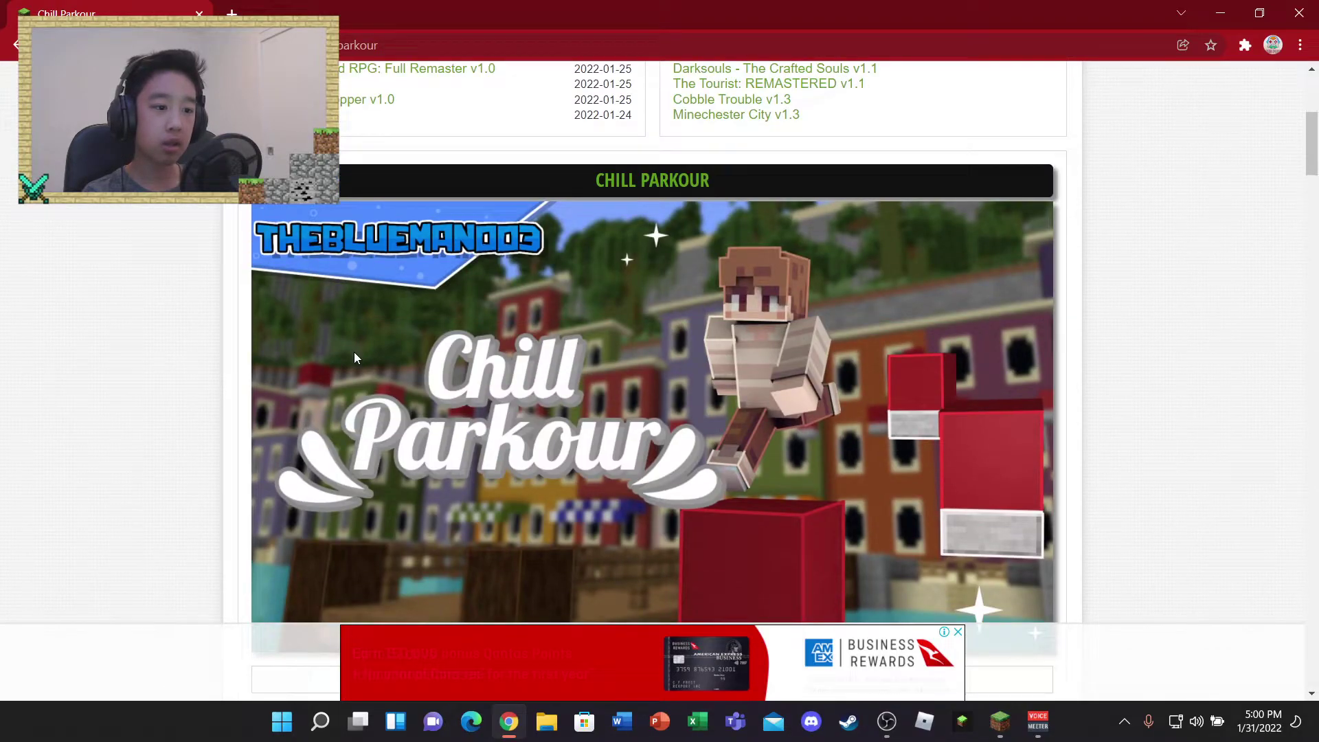
{"action": "scroll", "coordinate": [600, 324], "scroll_direction": "down", "scroll_amount": 4}
{"action": "scroll", "coordinate": [600, 324], "scroll_direction": "up", "scroll_amount": 5}
{"action": "scroll", "coordinate": [603, 382], "scroll_direction": "down", "scroll_amount": 3}
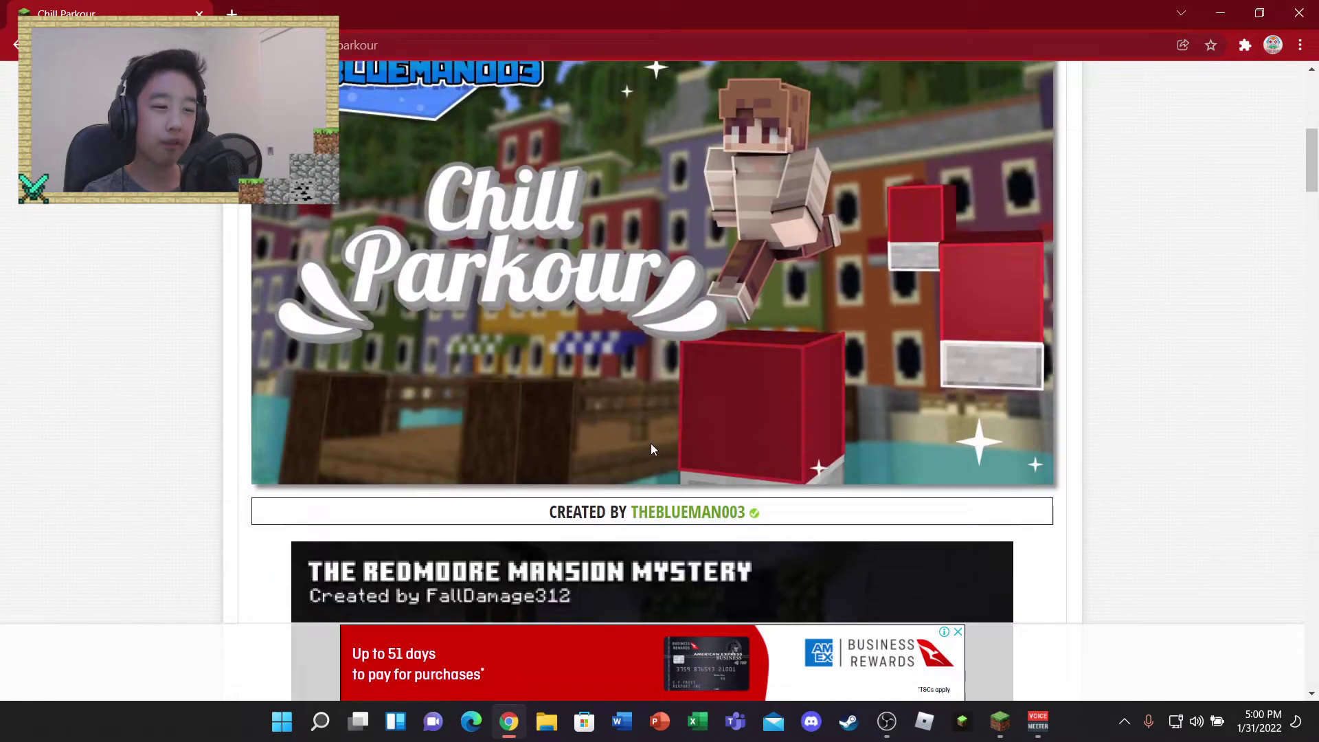
{"action": "scroll", "coordinate": [650, 443], "scroll_direction": "down", "scroll_amount": 4}
{"action": "scroll", "coordinate": [623, 554], "scroll_direction": "down", "scroll_amount": 4}
{"action": "scroll", "coordinate": [515, 412], "scroll_direction": "up", "scroll_amount": 2}
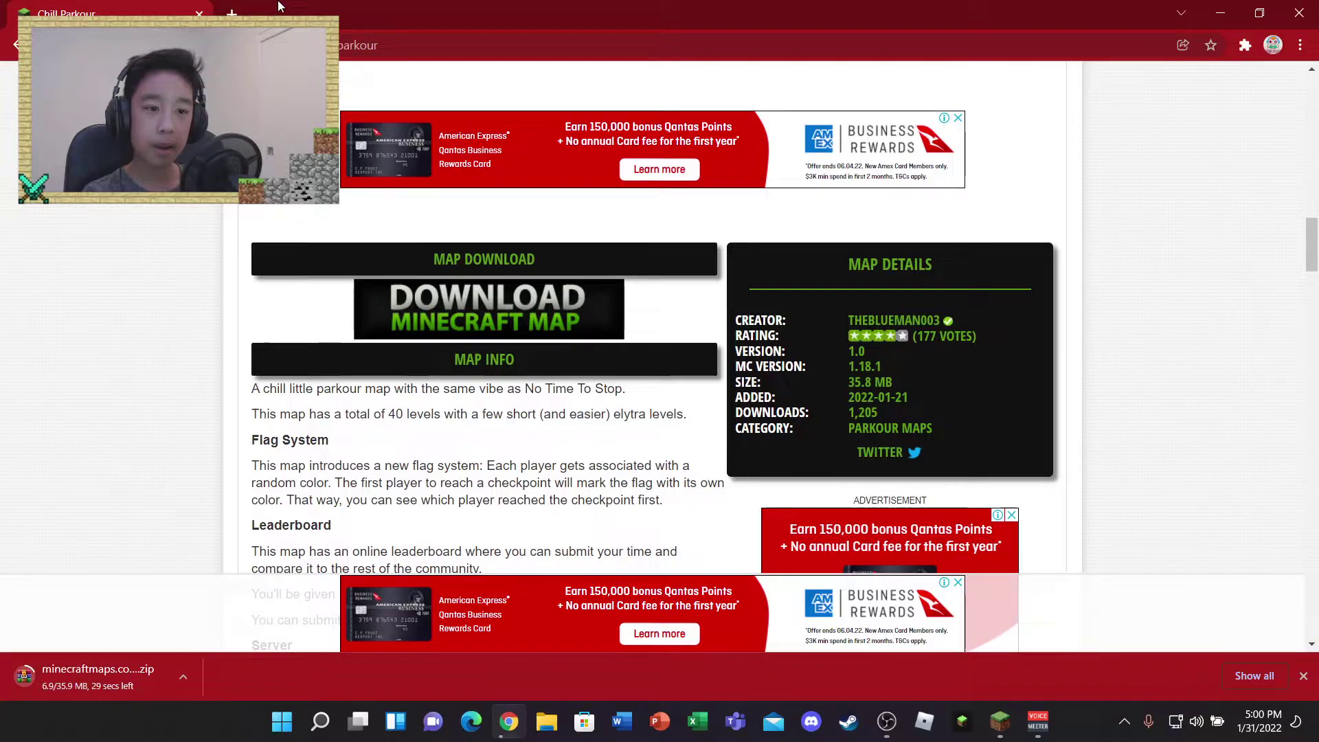
Search 'winrar' in a new tab and open the official win-rar.com site.
{"action": "left_click", "coordinate": [230, 8]}
{"action": "type", "text": "wi"}
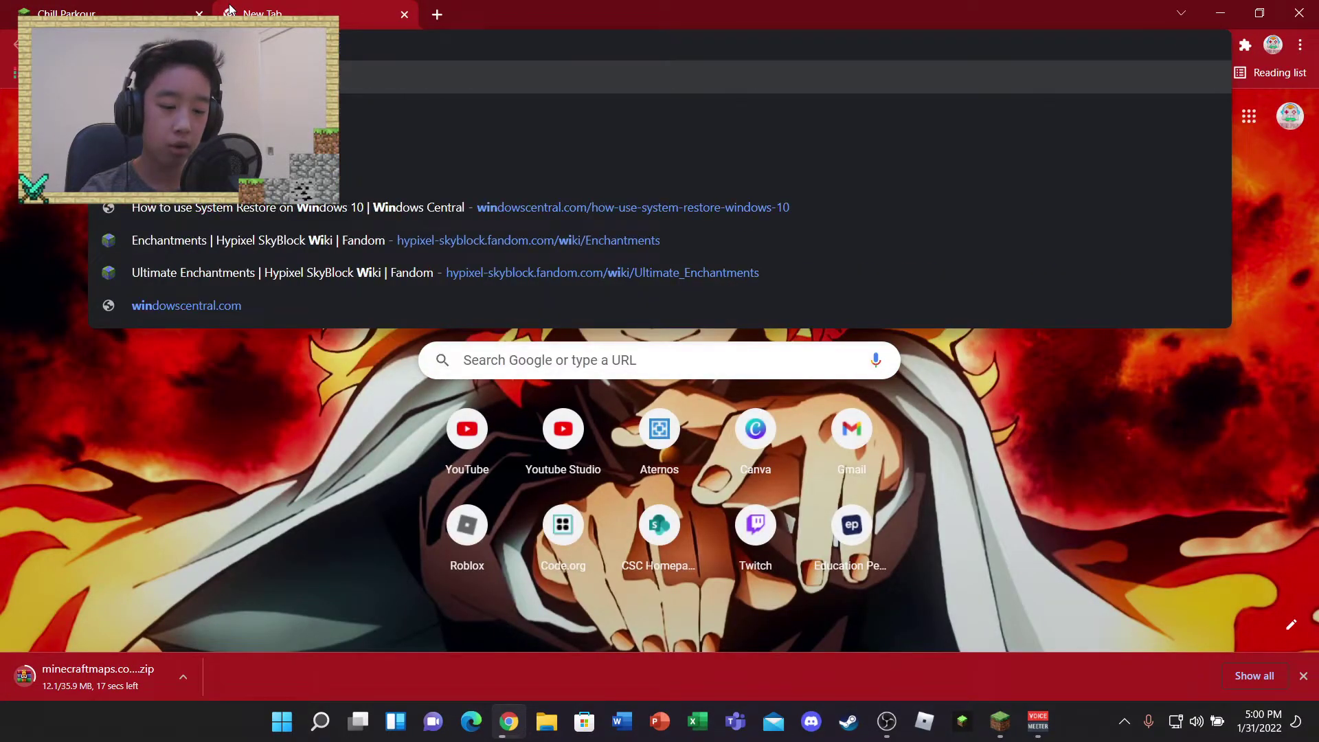
{"action": "type", "text": "nrar"}
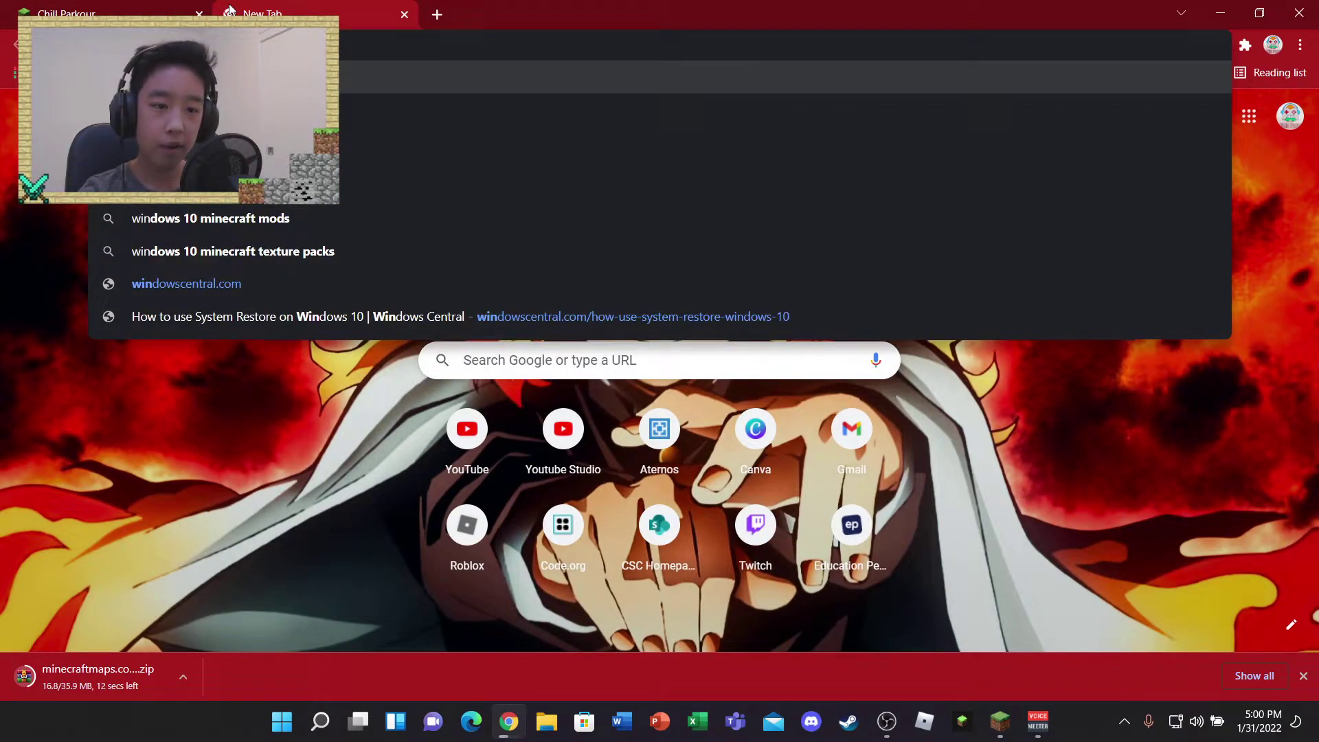
{"action": "key", "text": "Return"}
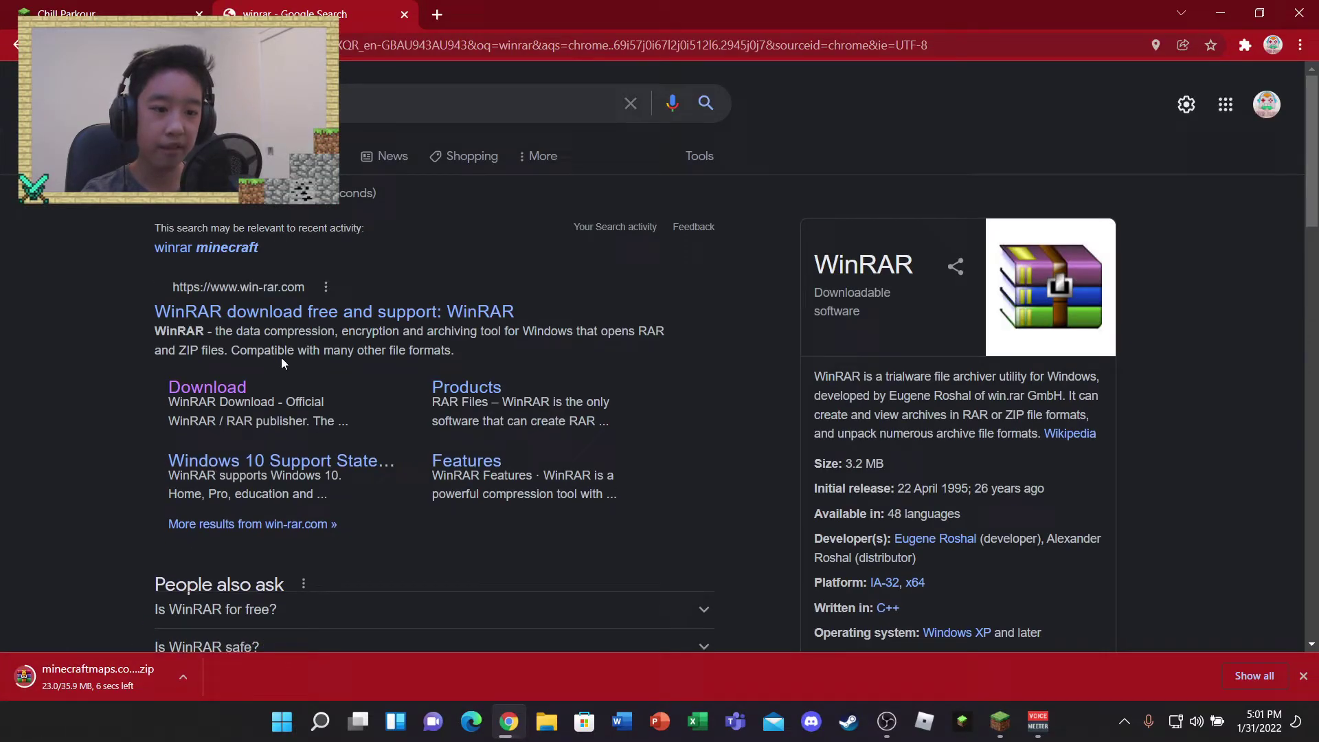
{"action": "left_click", "coordinate": [286, 318]}
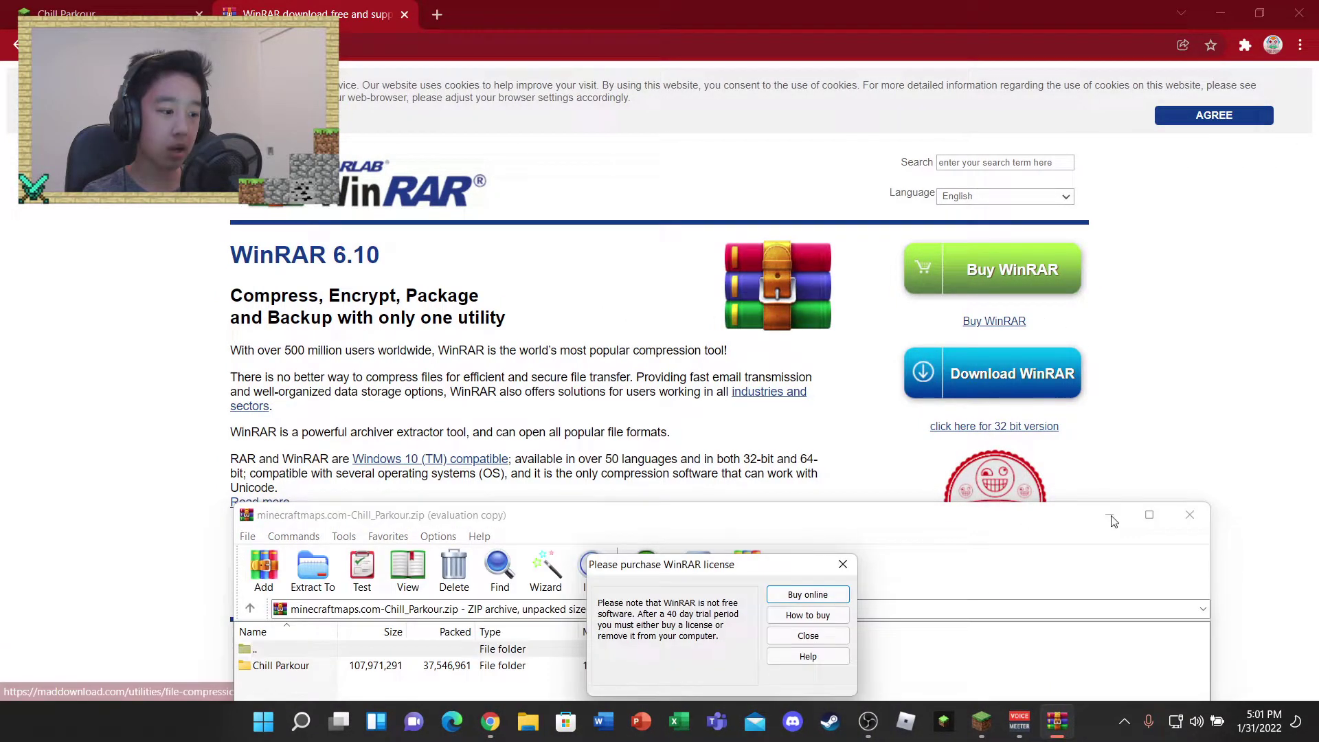
Dismiss the WinRAR license reminder, hide the archive window and return to the Chill Parkour tab.
{"action": "left_click", "coordinate": [841, 564]}
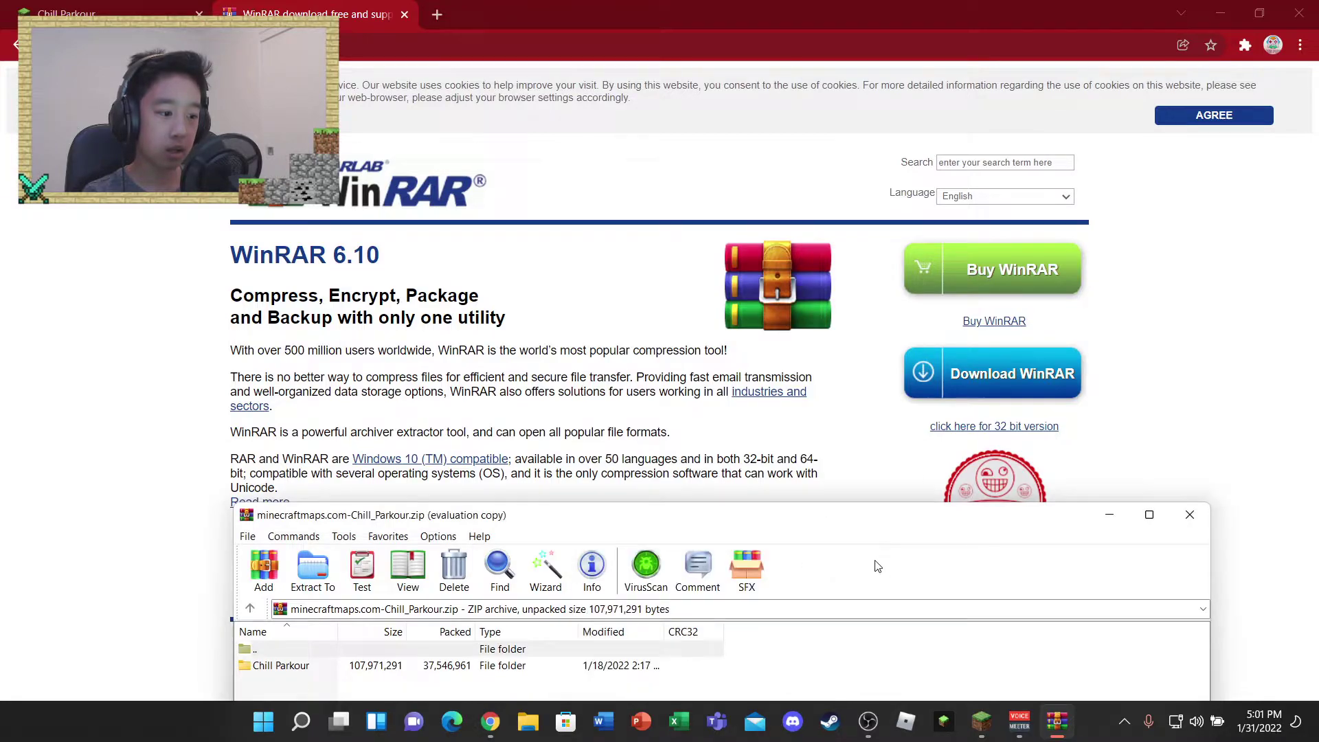
{"action": "left_click", "coordinate": [1108, 515]}
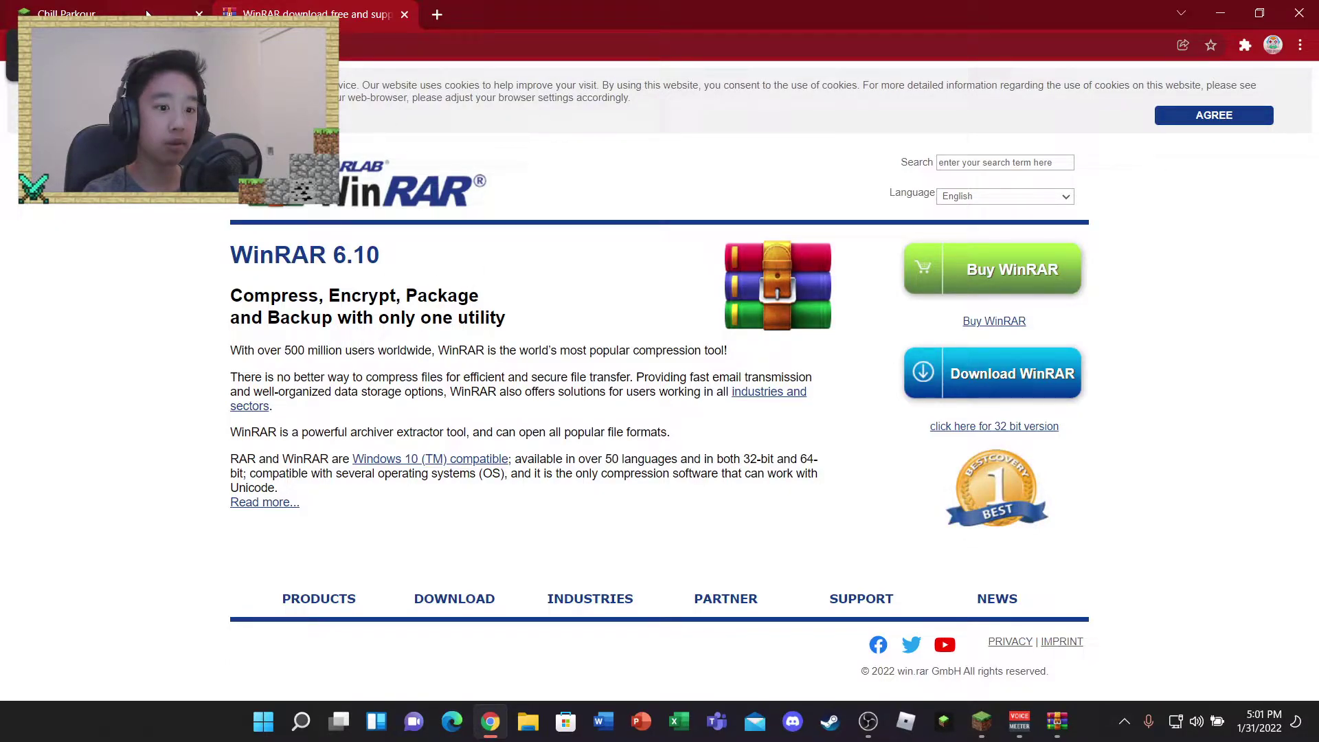
{"action": "left_click", "coordinate": [148, 13]}
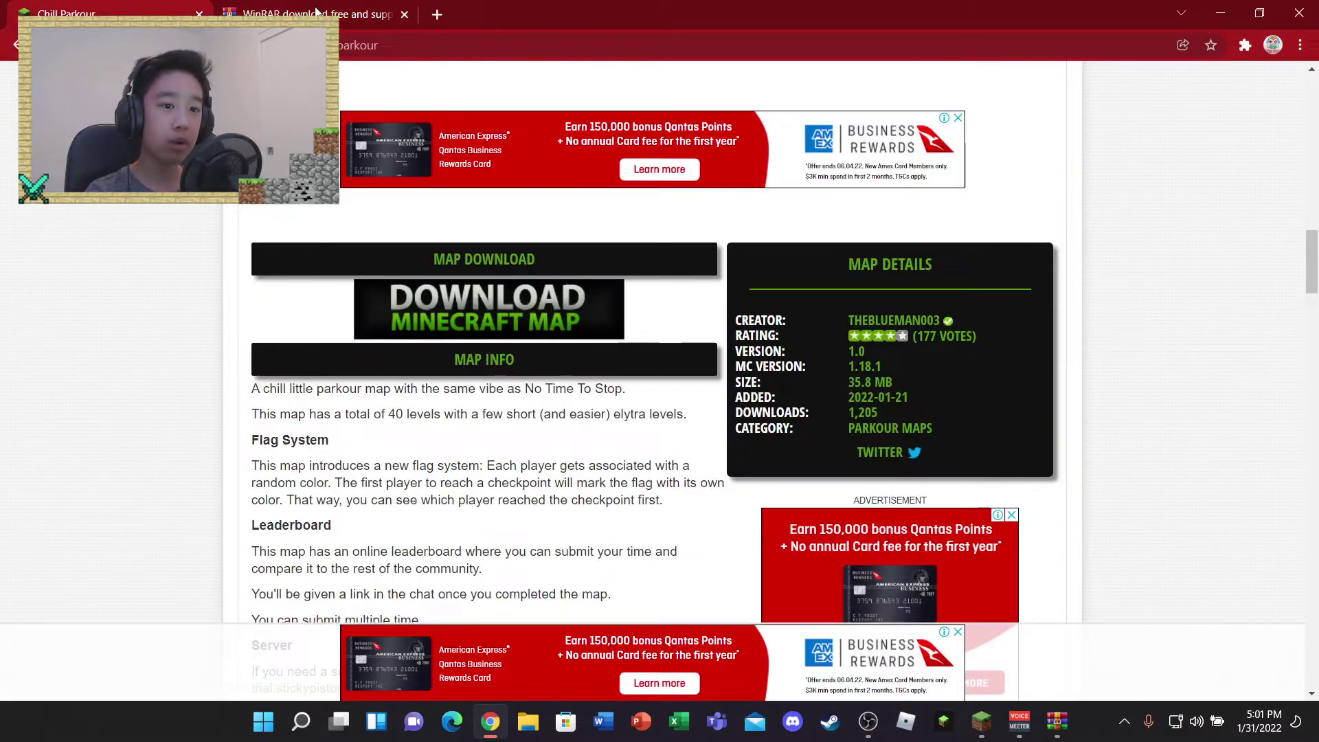
Minimize Chrome and bring up File Explorer's Downloads folder maximized.
{"action": "left_click", "coordinate": [1220, 13]}
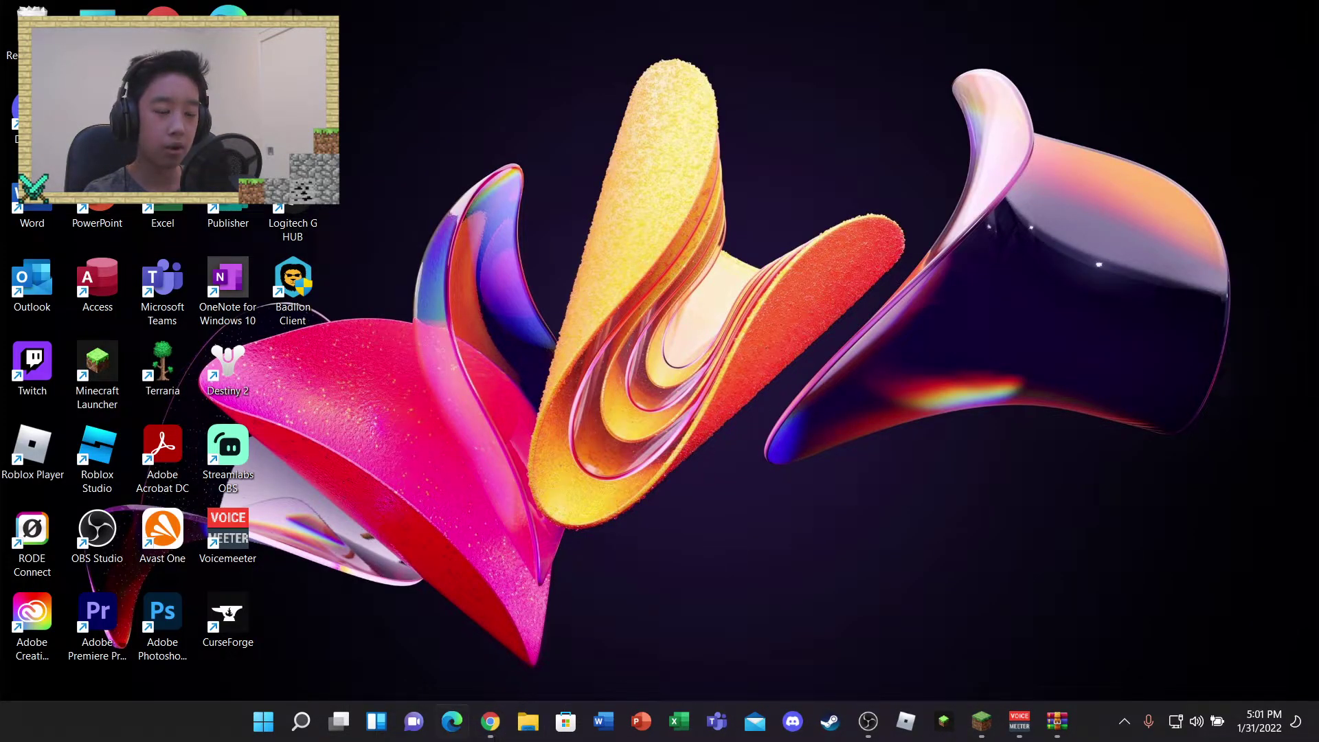
{"action": "left_click", "coordinate": [528, 720]}
{"action": "left_click", "coordinate": [404, 448]}
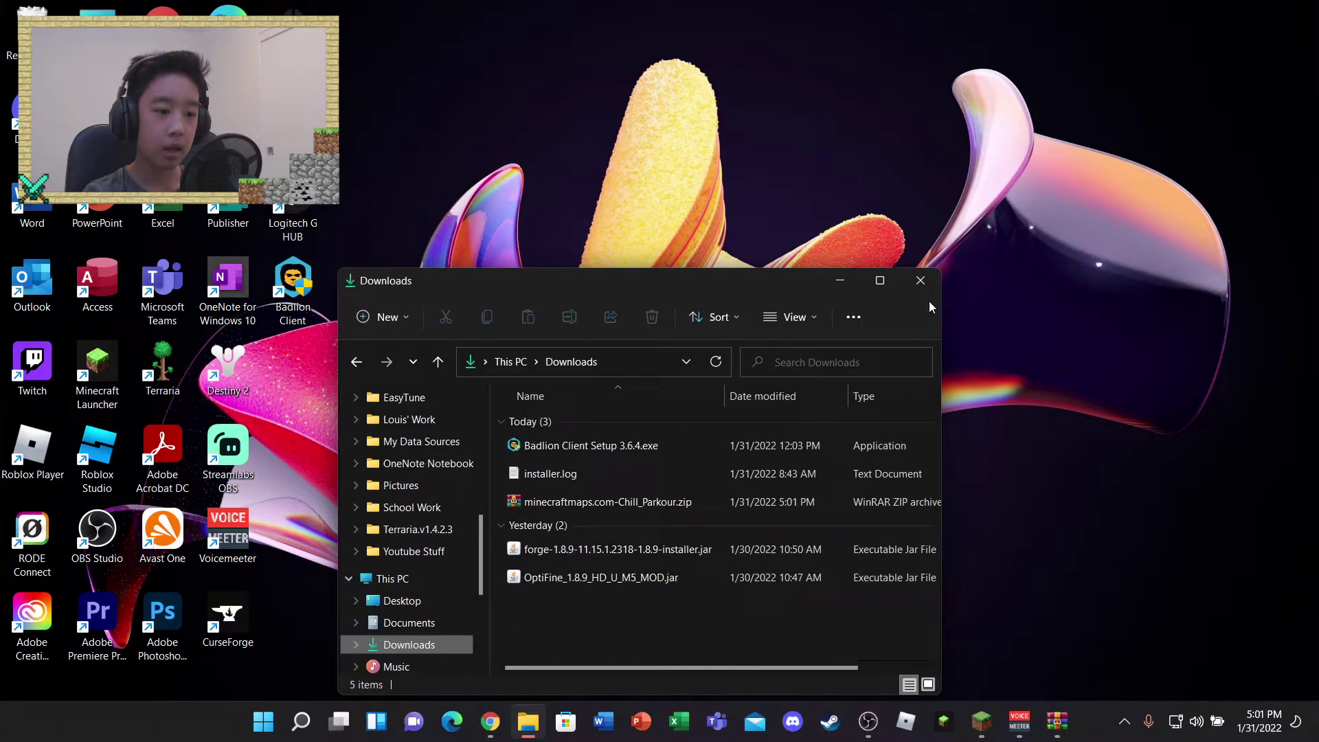
{"action": "left_click", "coordinate": [880, 282]}
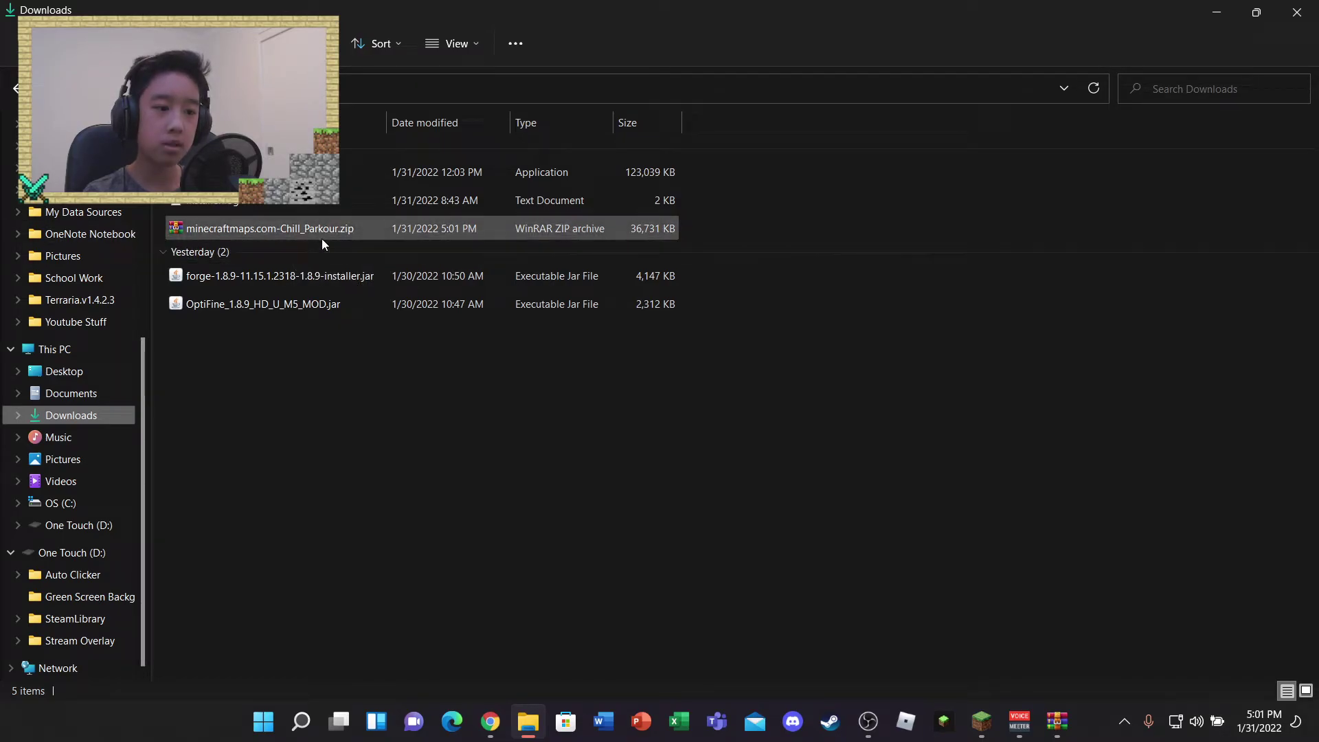
Glance back at the Chill Parkour page, then select the downloaded minecraftmaps zip in Downloads.
{"action": "left_click", "coordinate": [489, 722]}
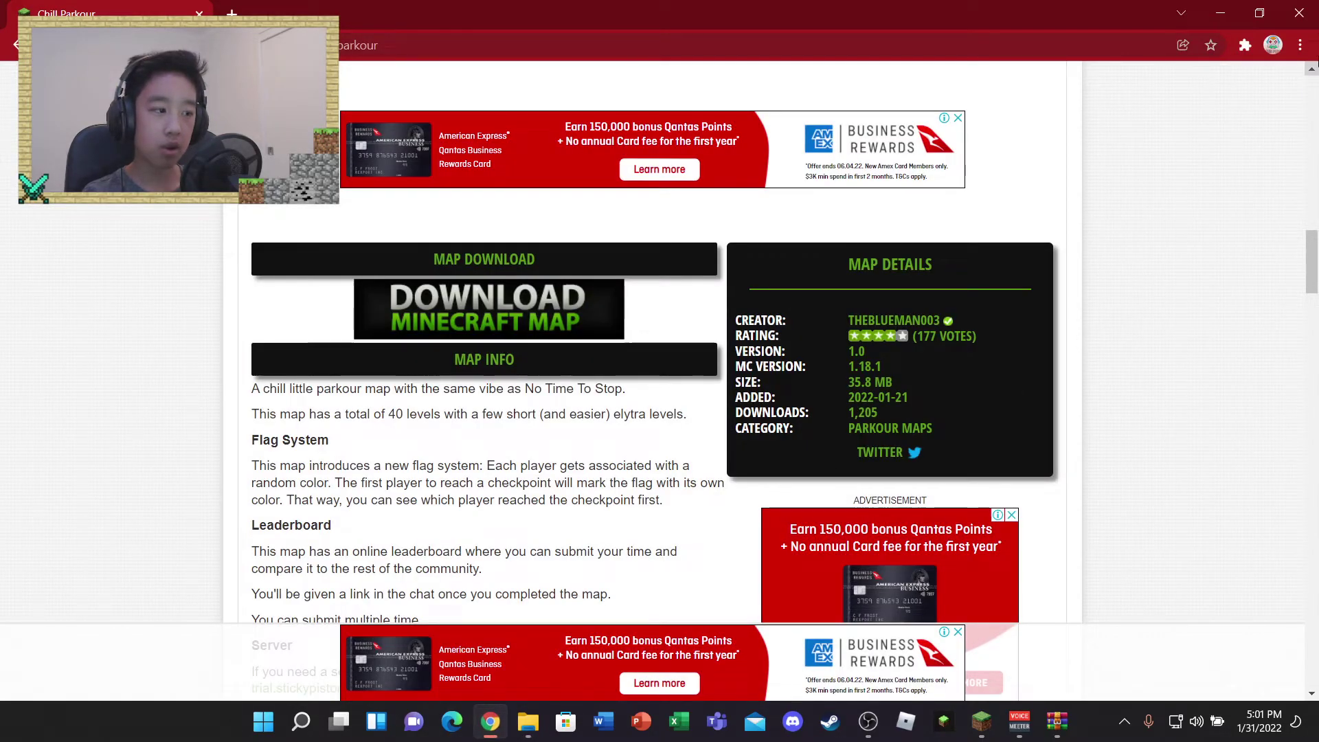
{"action": "left_click", "coordinate": [1220, 13]}
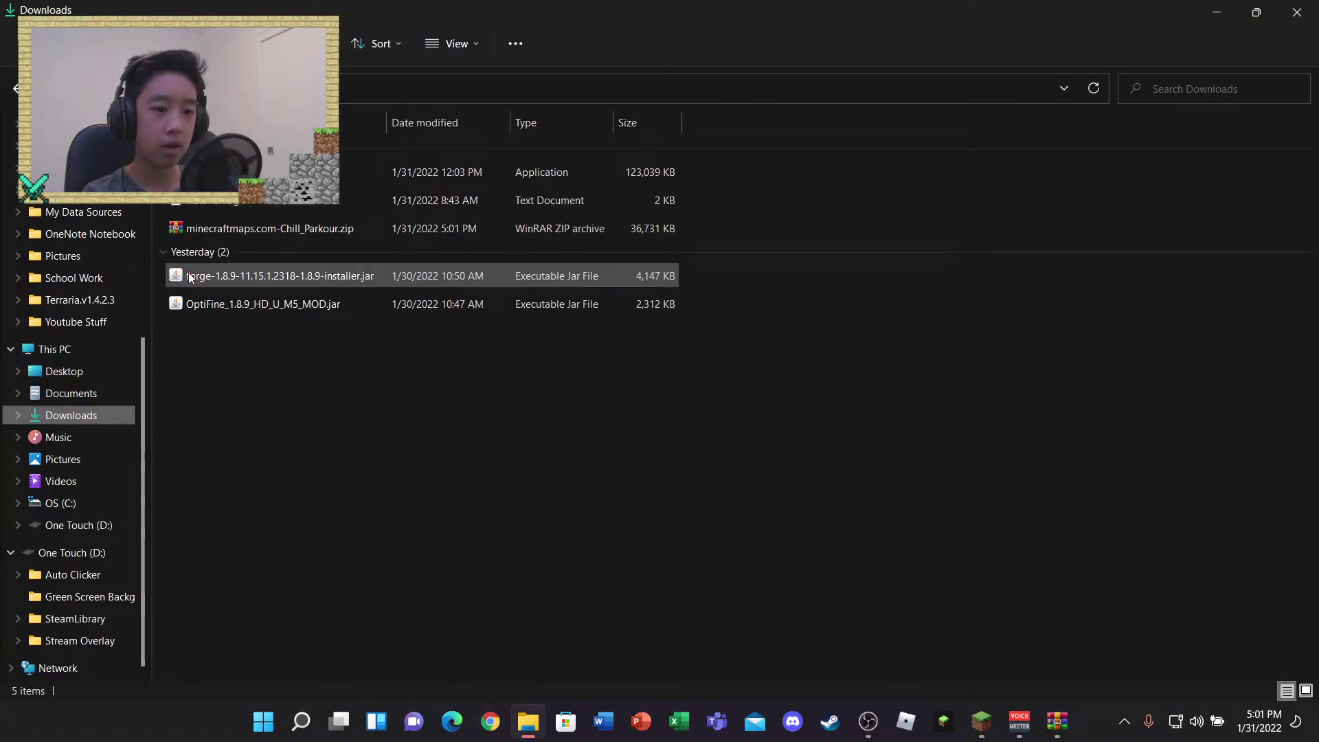
{"action": "left_click", "coordinate": [264, 229]}
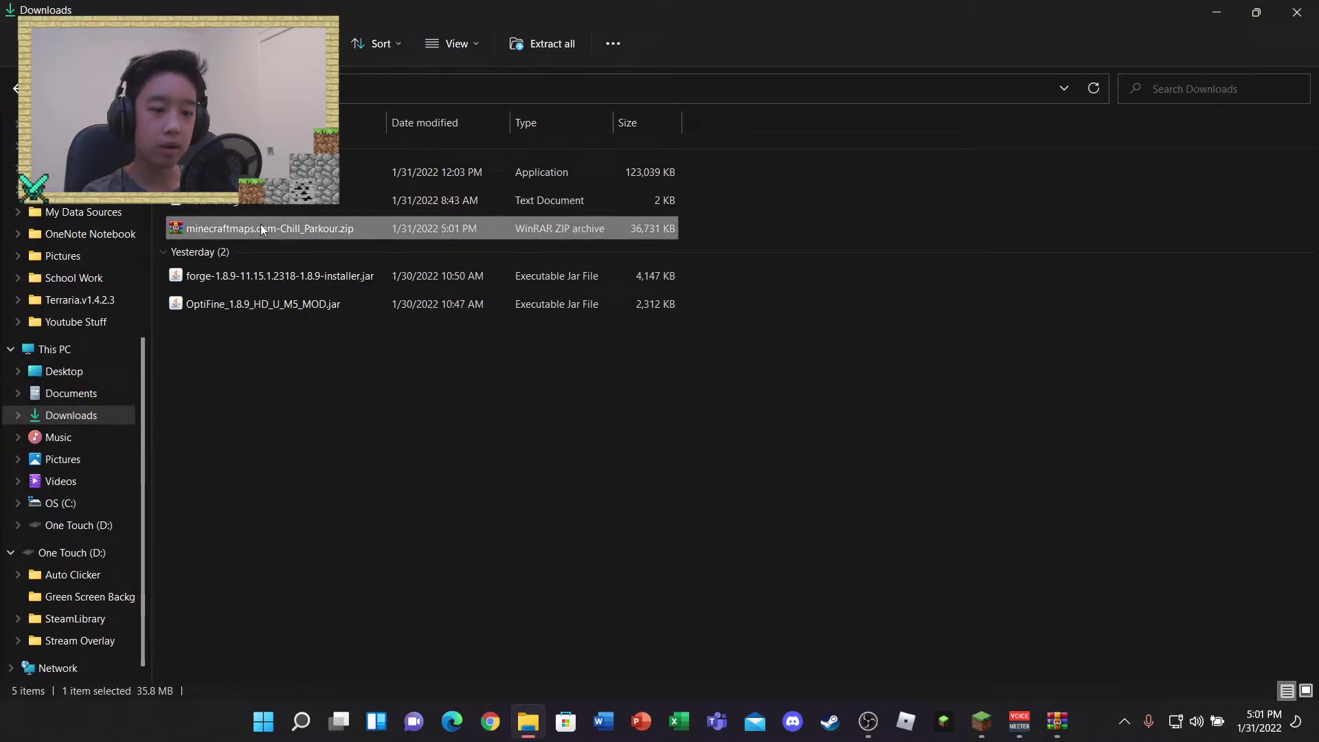
Extract the Chill Parkour map zip into the Downloads folder via Extract All.
{"action": "right_click", "coordinate": [260, 229]}
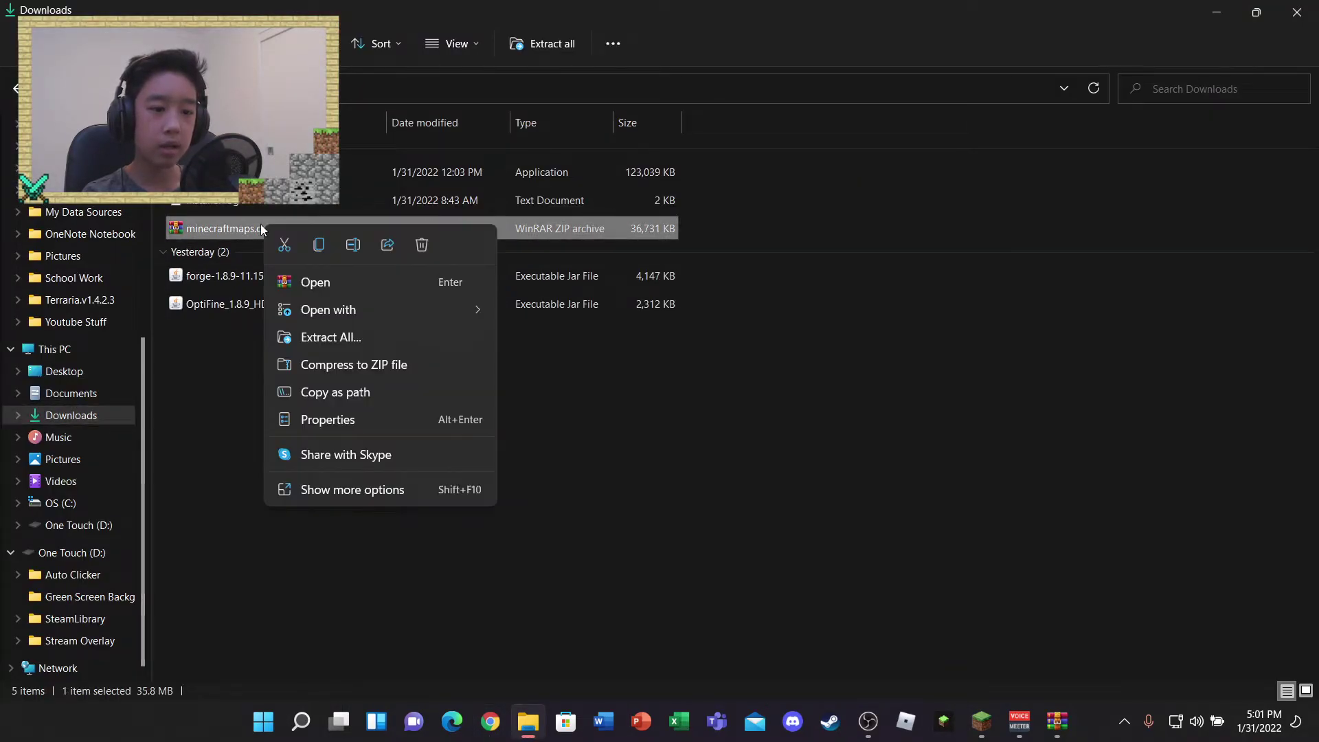
{"action": "left_click", "coordinate": [383, 343]}
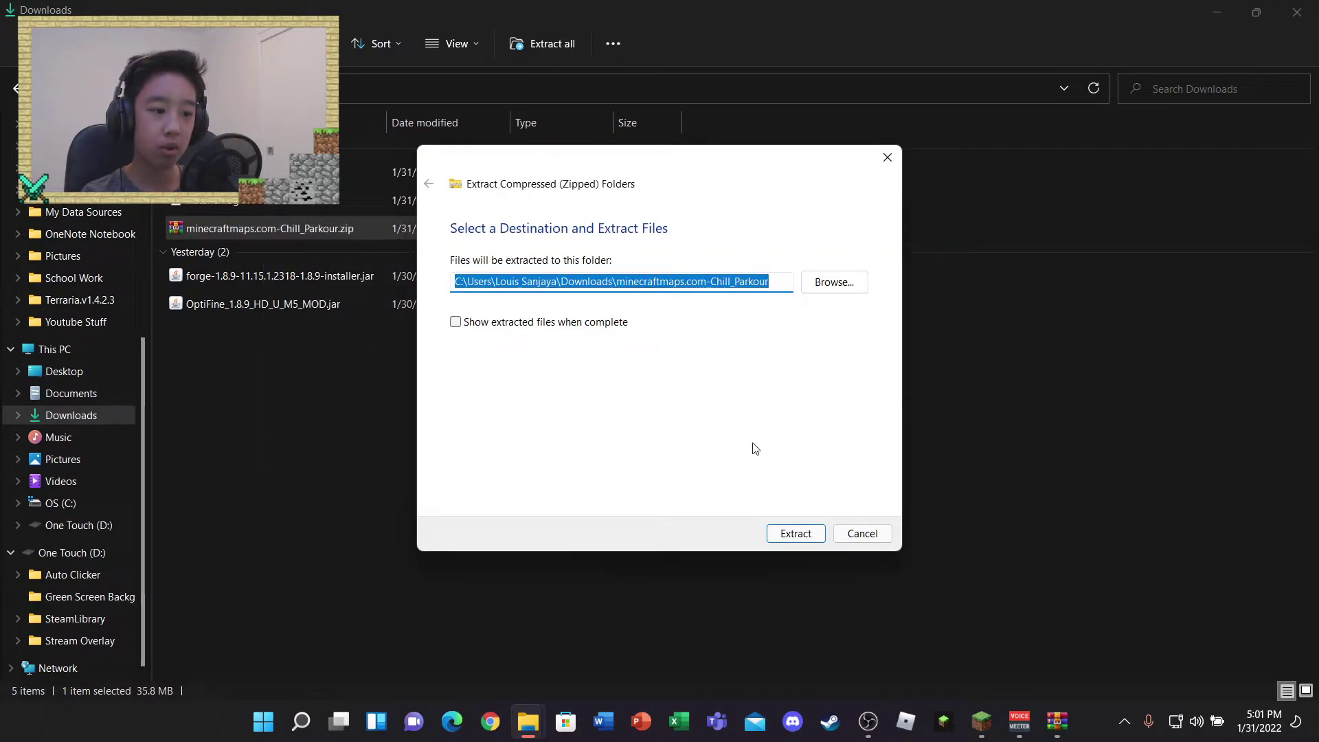
{"action": "left_click", "coordinate": [794, 535]}
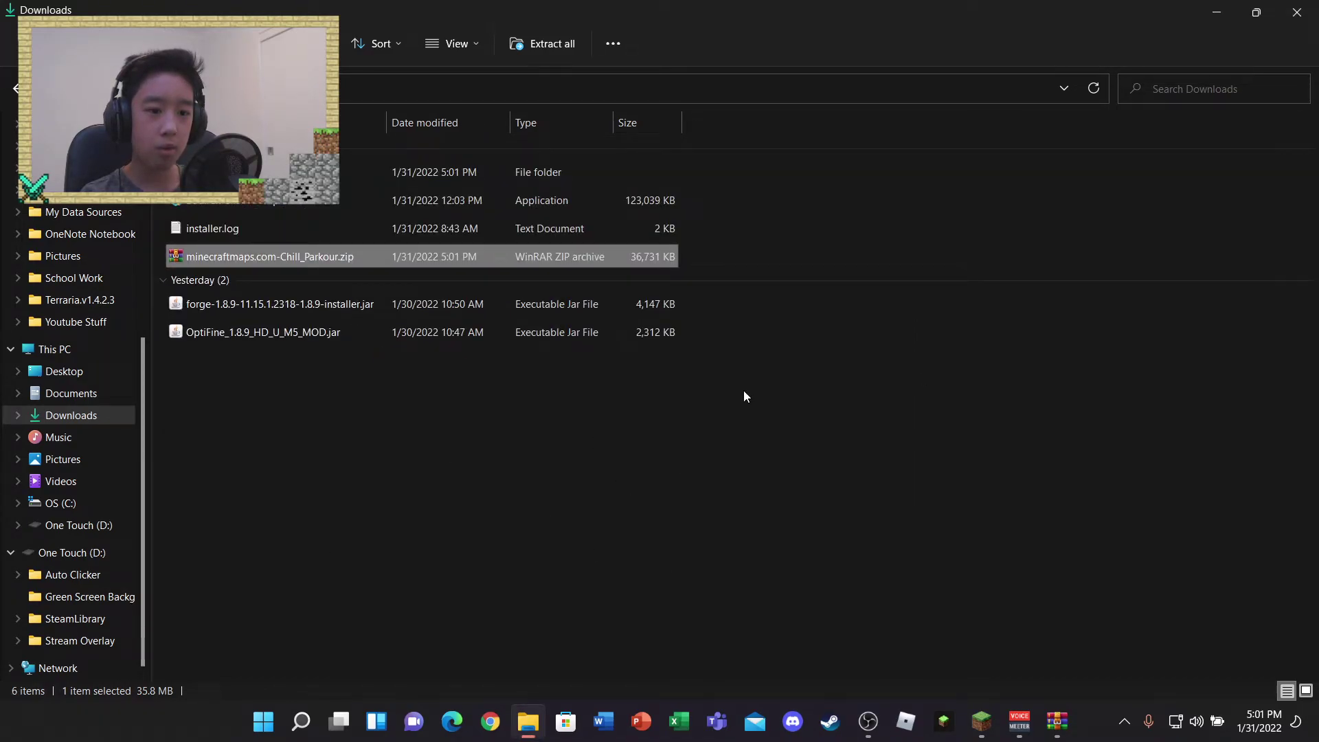
Delete the map zip and the other four downloaded files with the Trash action.
{"action": "right_click", "coordinate": [476, 261]}
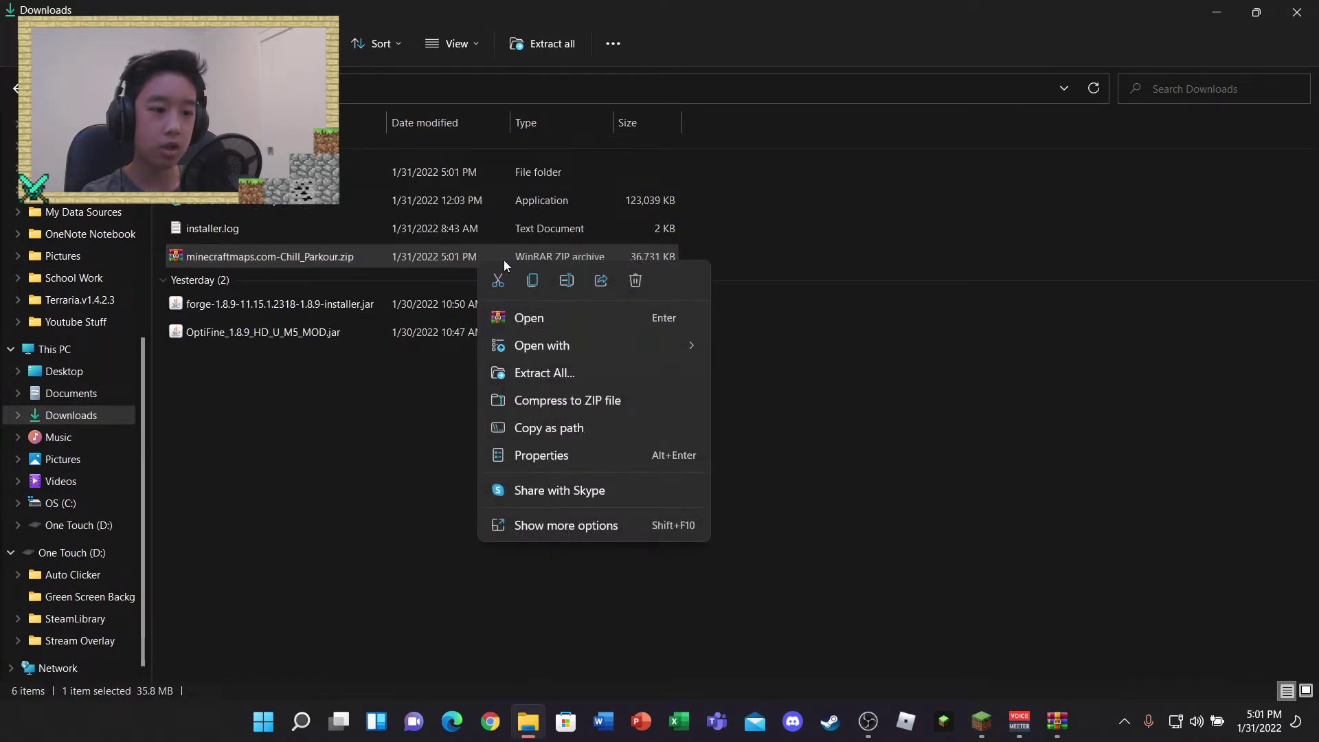
{"action": "left_click", "coordinate": [636, 281]}
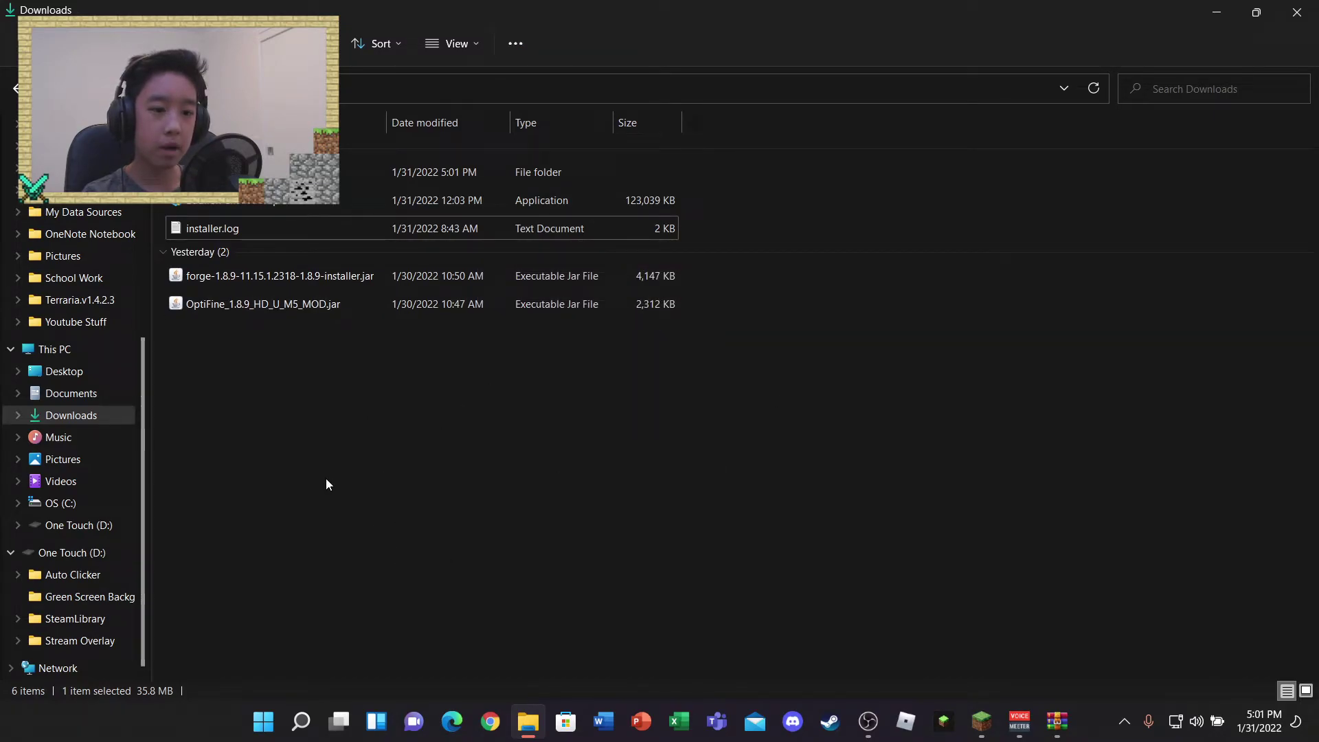
{"action": "left_click_drag", "start_coordinate": [325, 483], "coordinate": [385, 206]}
{"action": "right_click", "coordinate": [385, 209]}
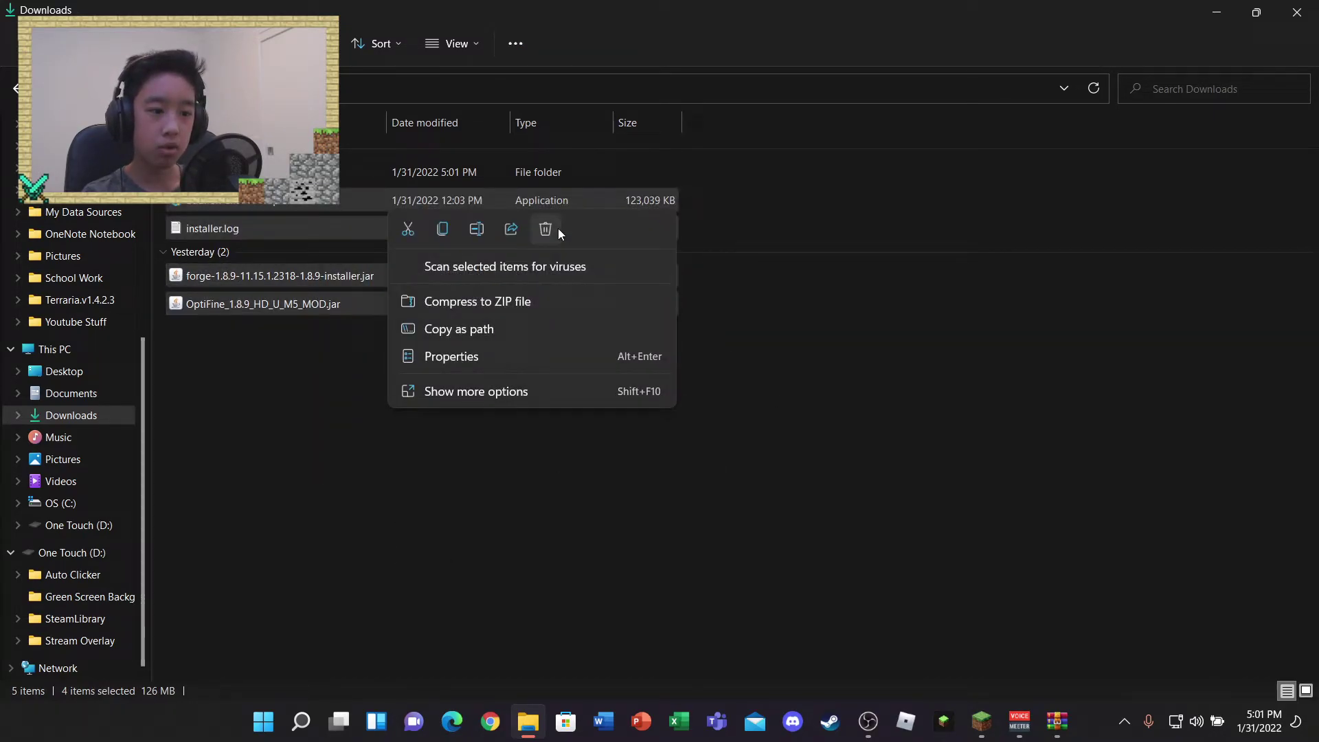
{"action": "left_click", "coordinate": [545, 228]}
Browse into the extracted minecraftmaps.com-Chill_Parkour wrapper and its Chill Parkour world folder.
{"action": "double_click", "coordinate": [197, 172]}
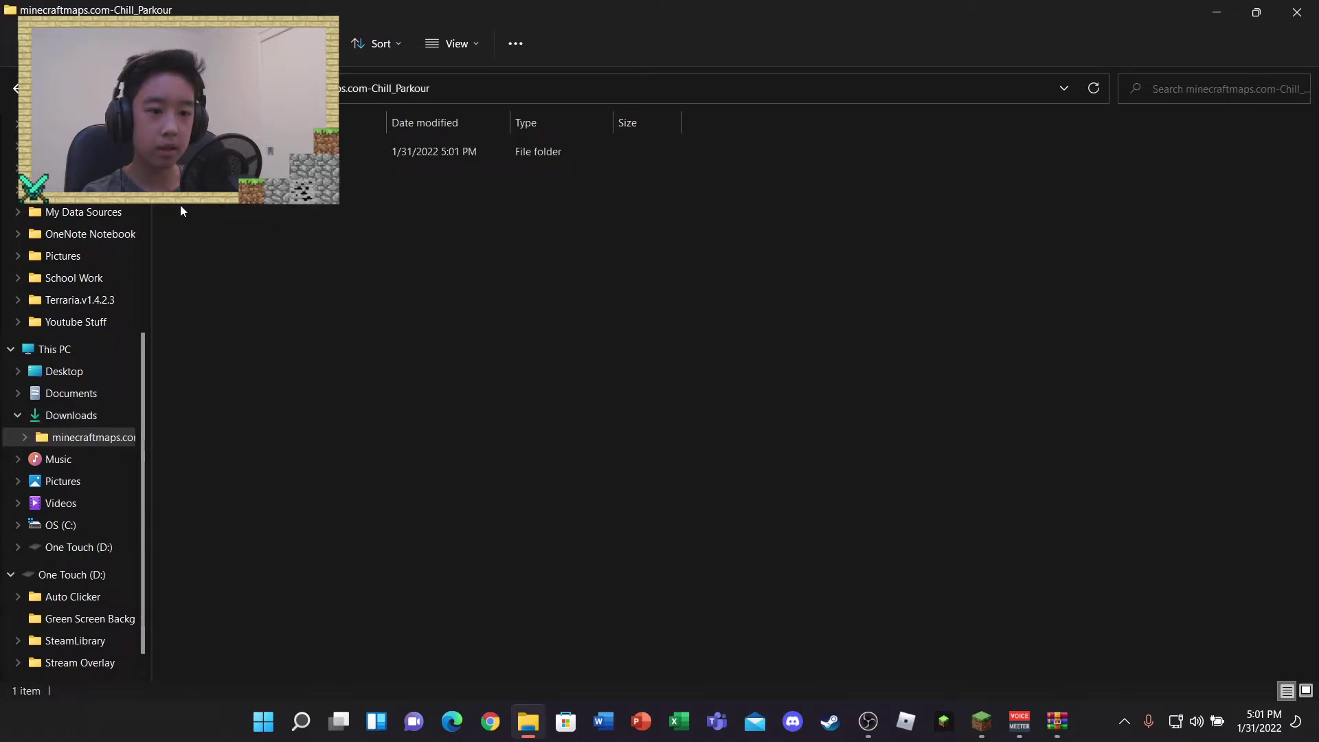
{"action": "key", "text": "alt+Up"}
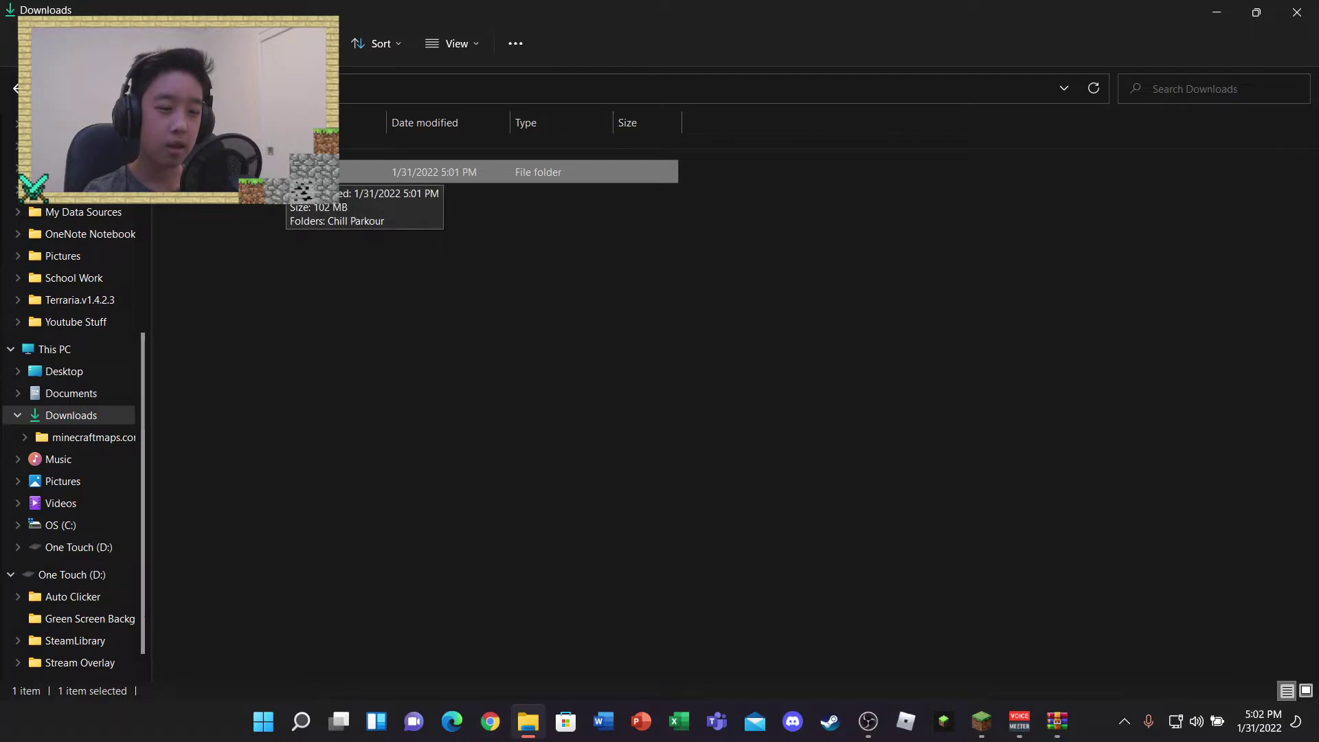
{"action": "double_click", "coordinate": [293, 169]}
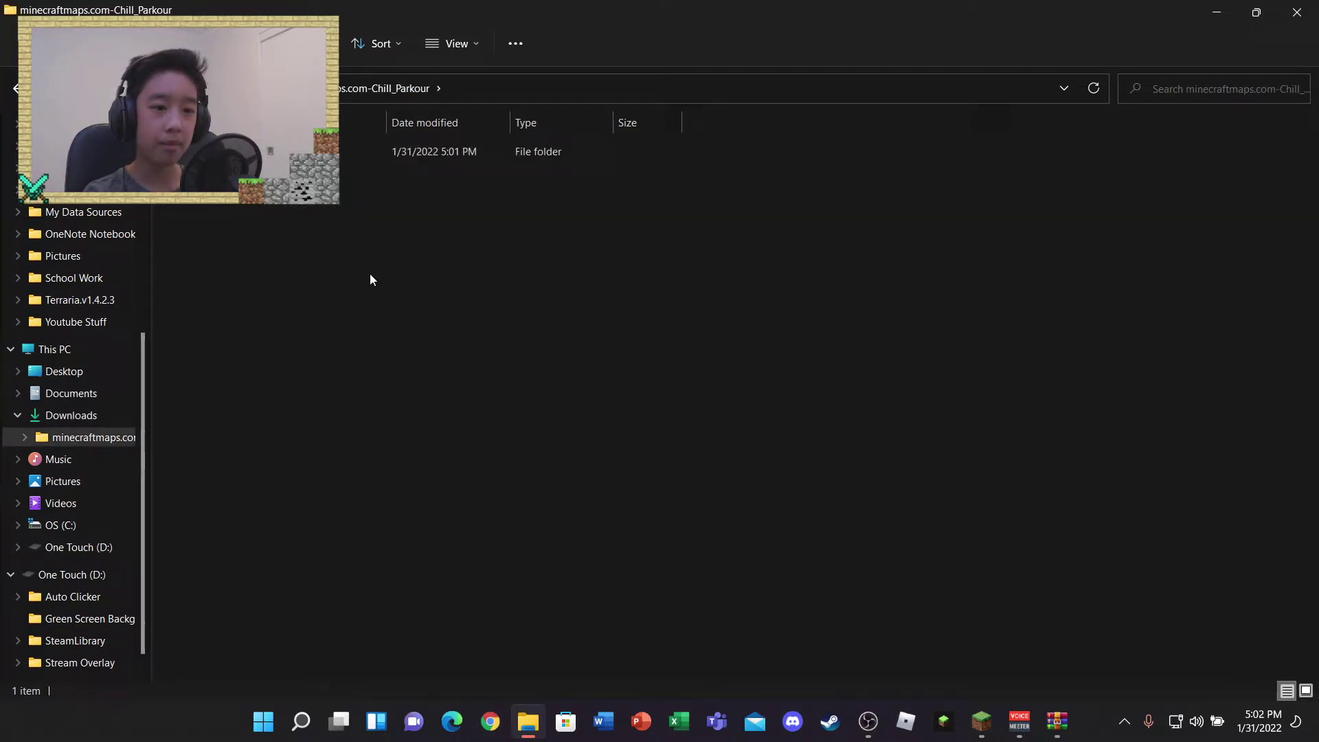
{"action": "key", "text": "alt+Up"}
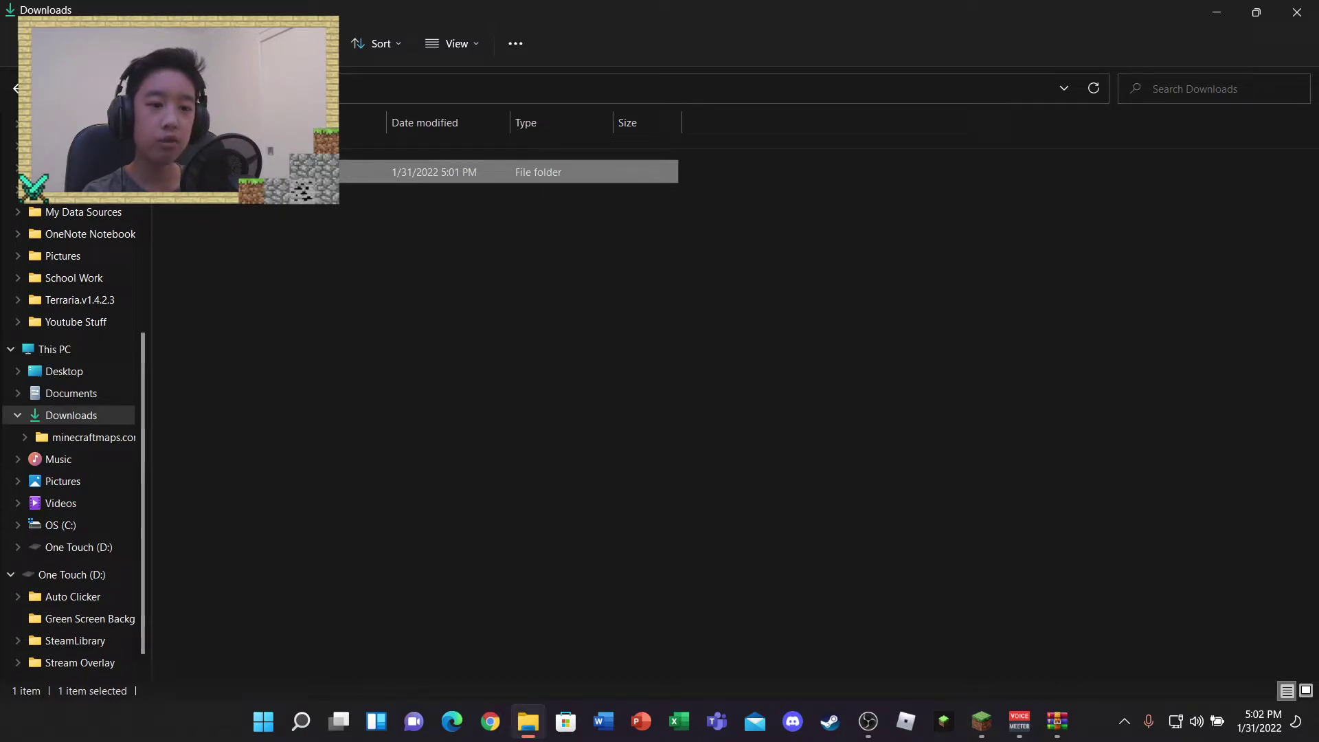
{"action": "double_click", "coordinate": [259, 171]}
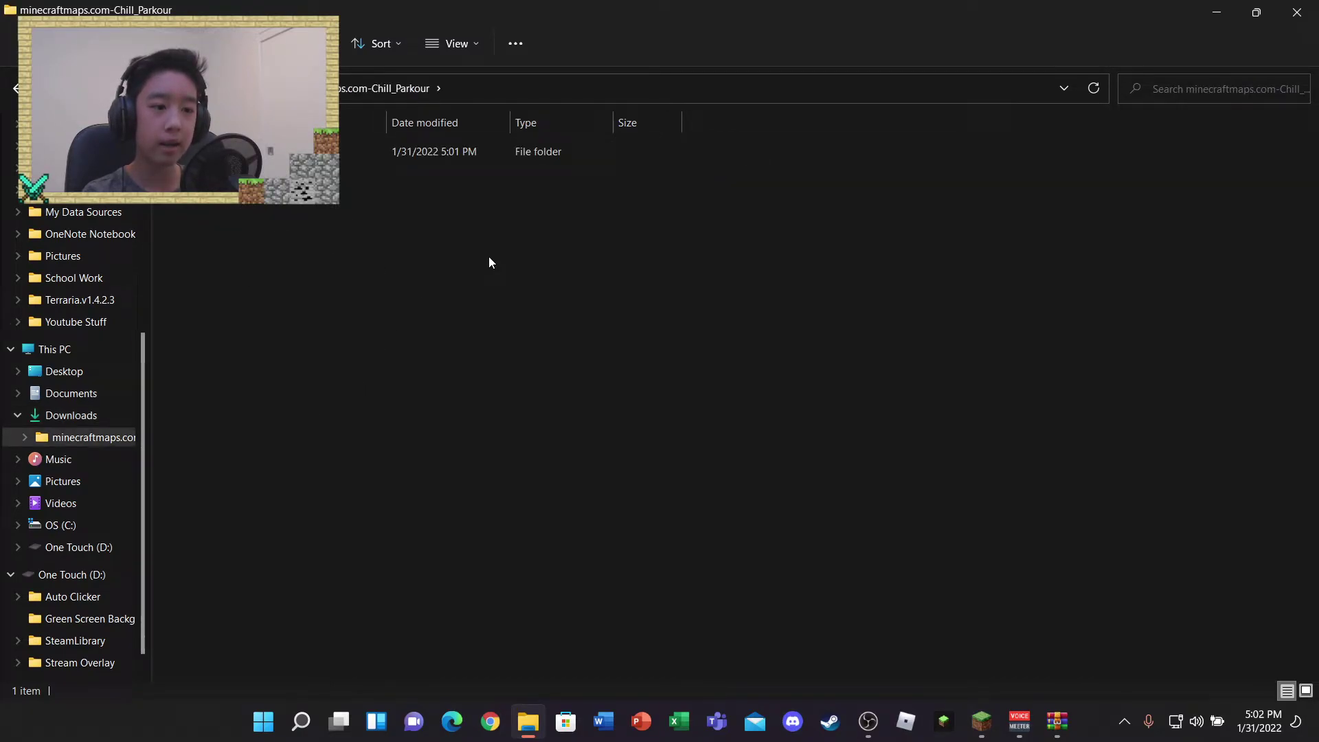
{"action": "double_click", "coordinate": [207, 151]}
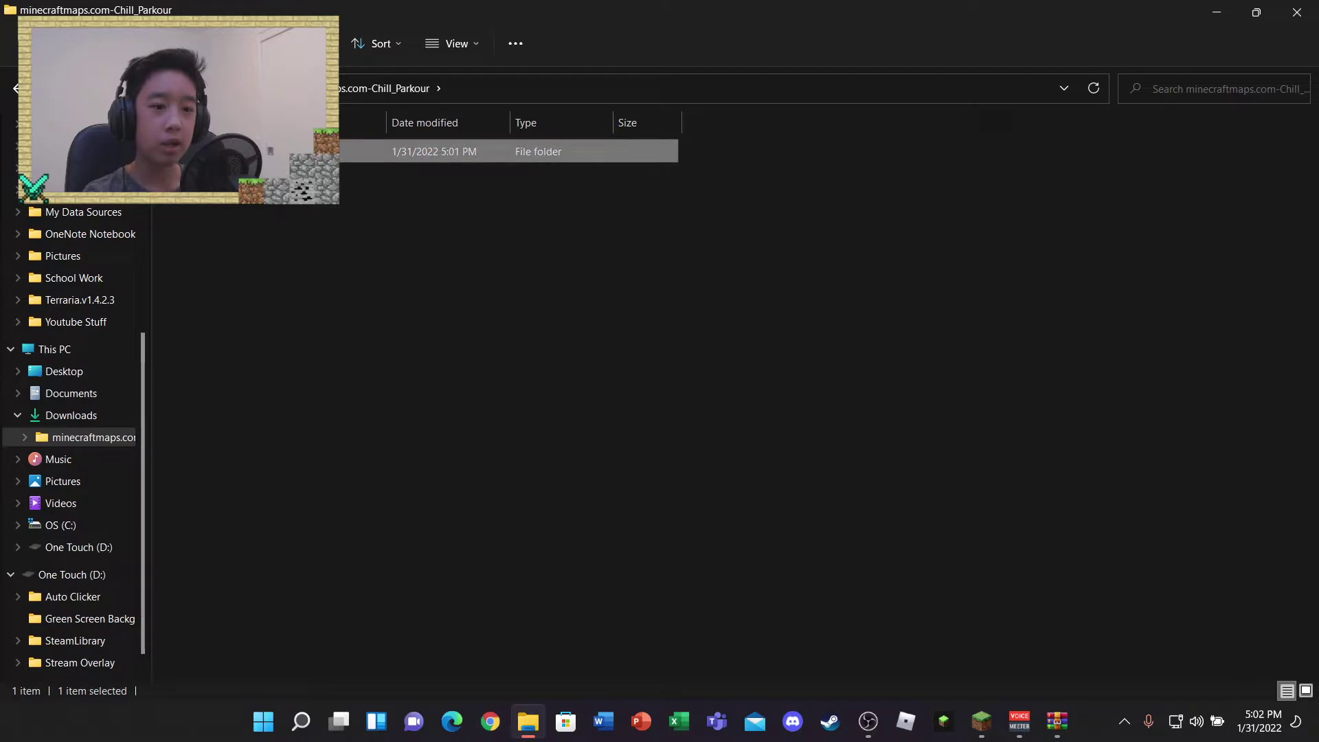
{"action": "key", "text": "alt+Up"}
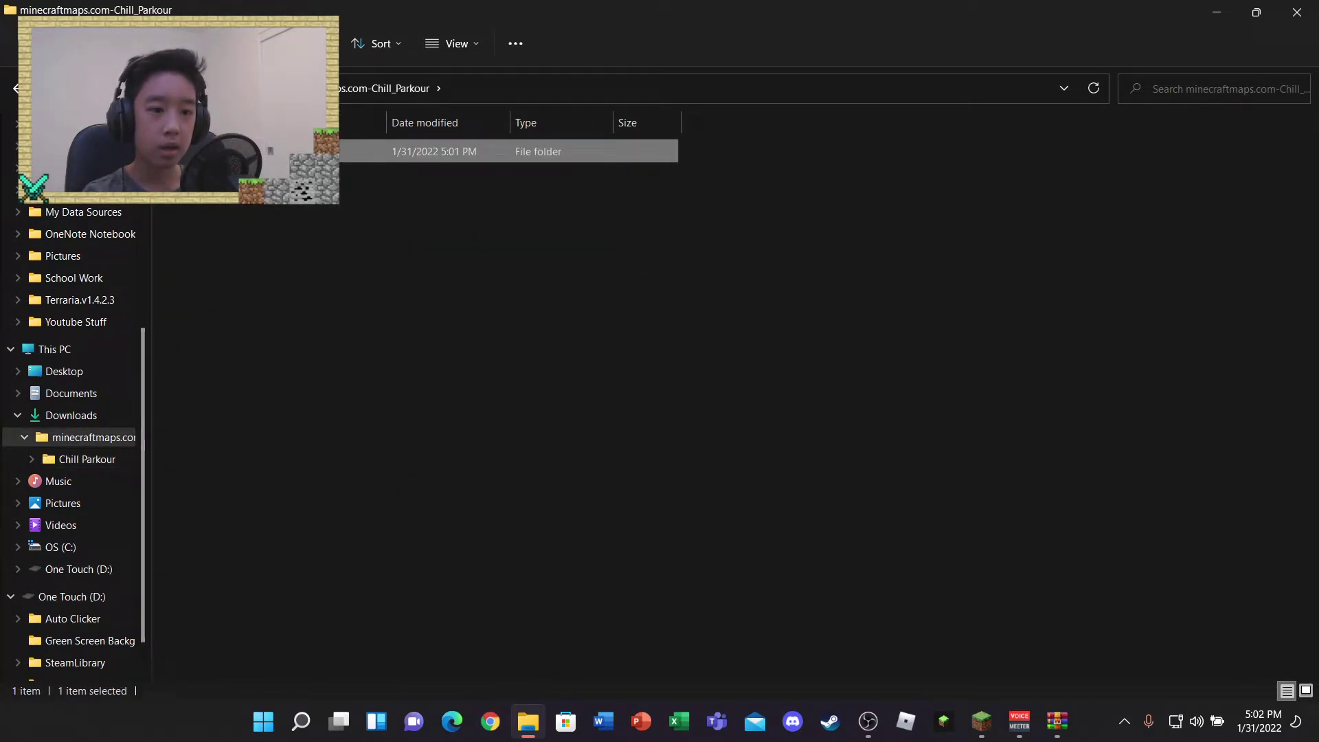
Move the Chill Parkour folder into Downloads and delete the now-empty wrapper folder.
{"action": "left_click_drag", "start_coordinate": [206, 151], "coordinate": [258, 87]}
{"action": "key", "text": "alt+Up"}
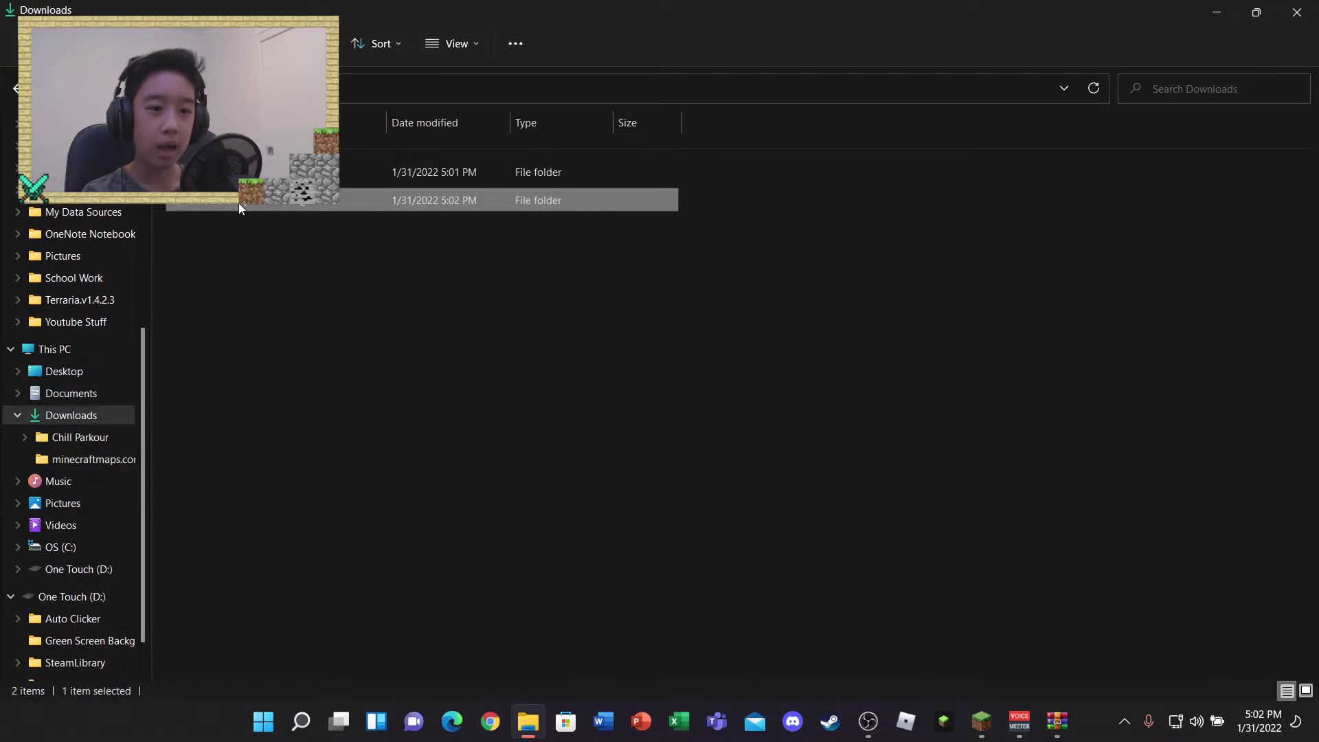
{"action": "double_click", "coordinate": [246, 205]}
{"action": "key", "text": "alt+Up"}
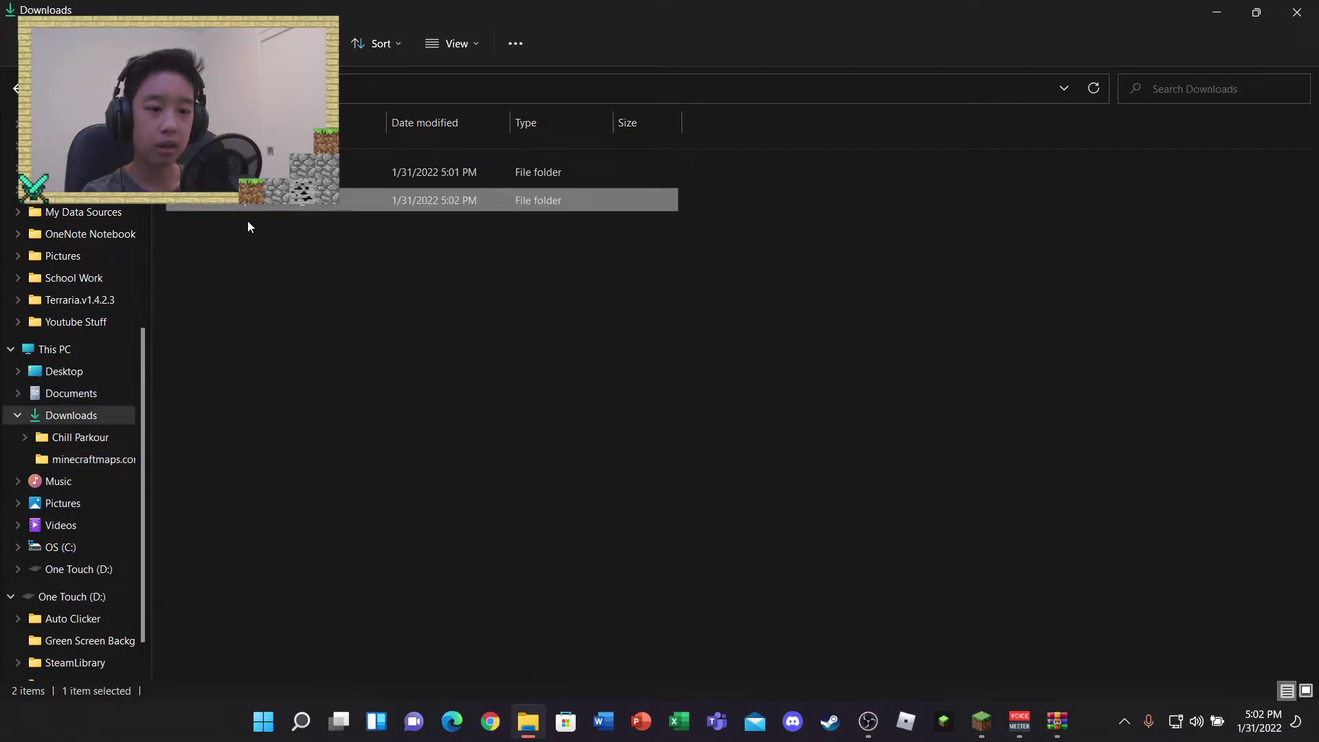
{"action": "right_click", "coordinate": [266, 204]}
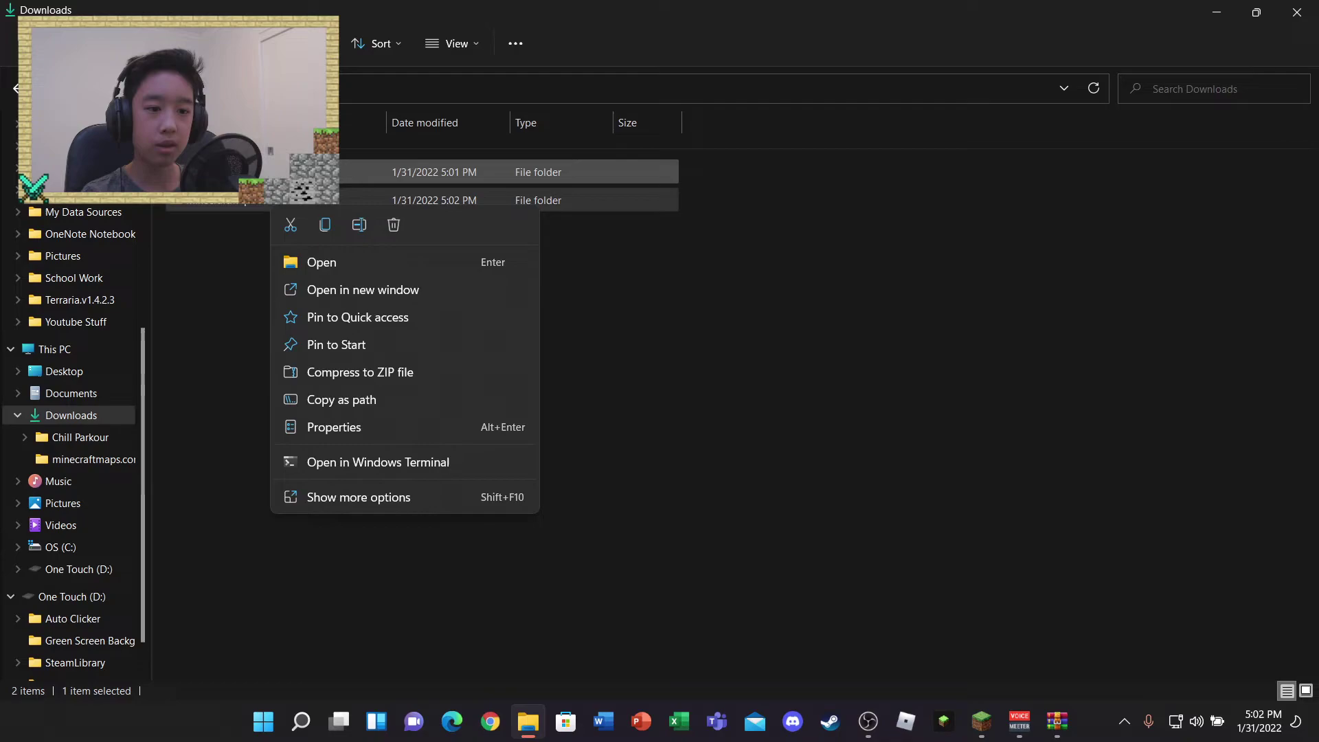
{"action": "left_click", "coordinate": [393, 225]}
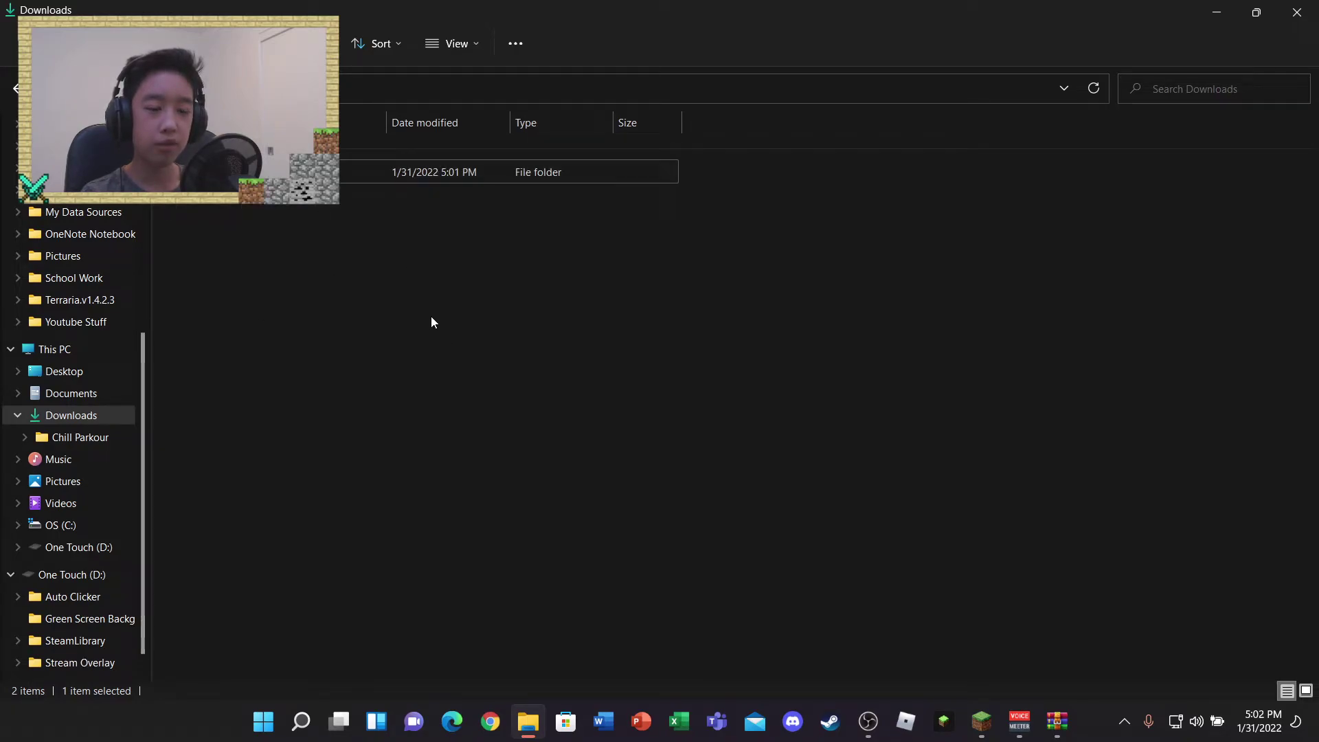
Check the Chill Parkour folder's contents in Downloads, close File Explorer and bring up WinRAR's taskbar actions.
{"action": "left_click", "coordinate": [257, 172]}
{"action": "double_click", "coordinate": [258, 173]}
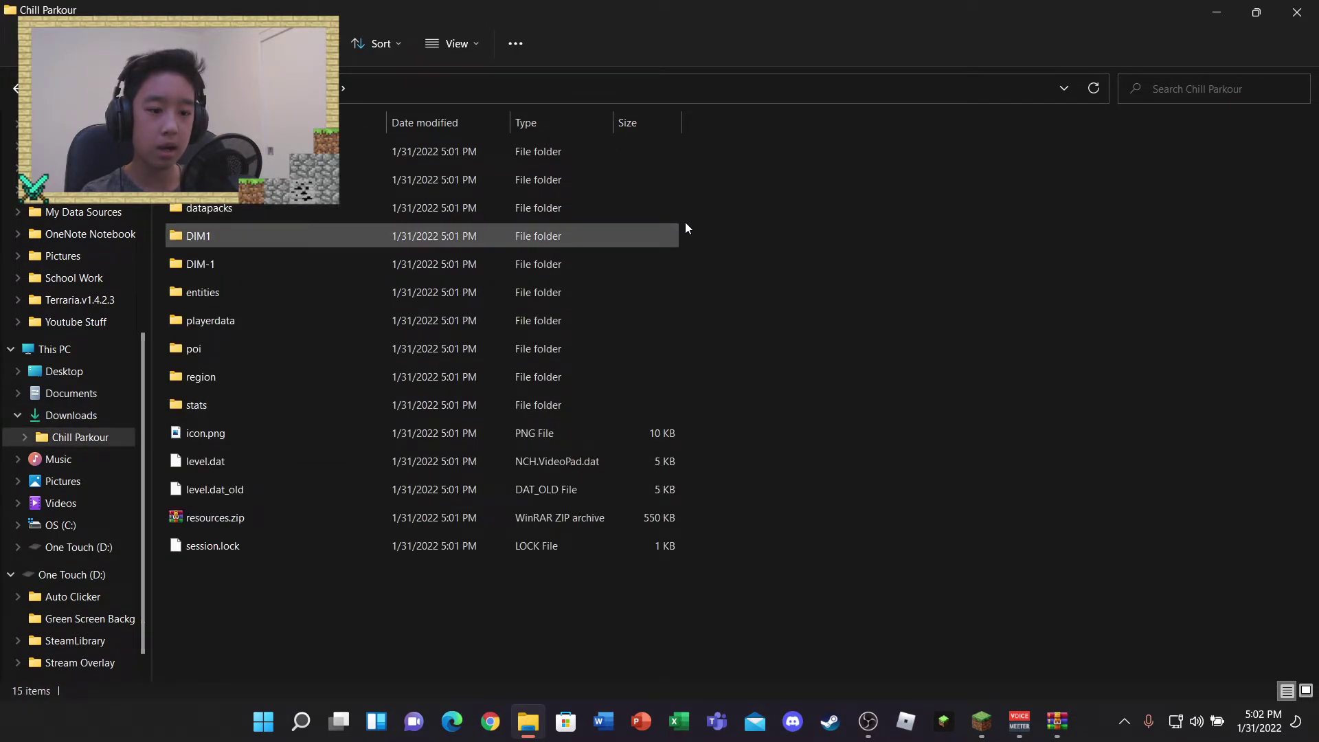
{"action": "left_click", "coordinate": [1296, 11]}
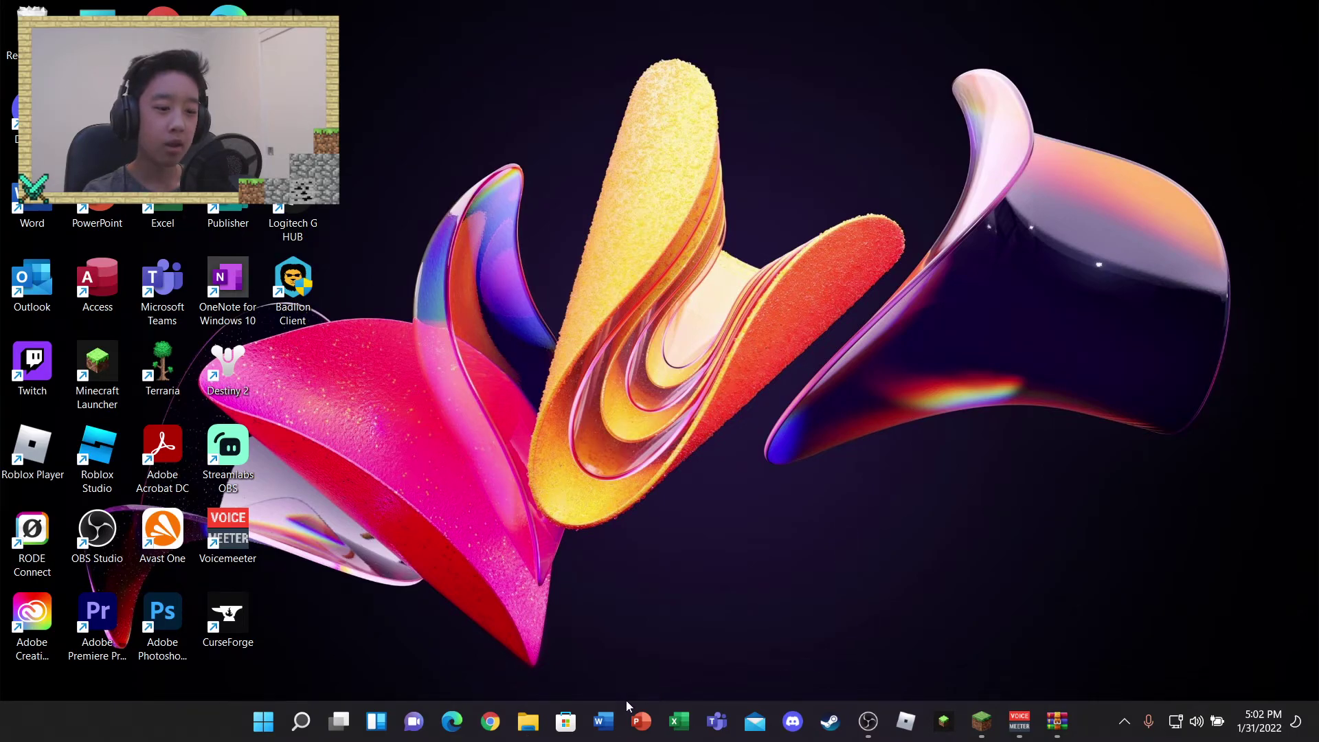
{"action": "key", "text": "super+e"}
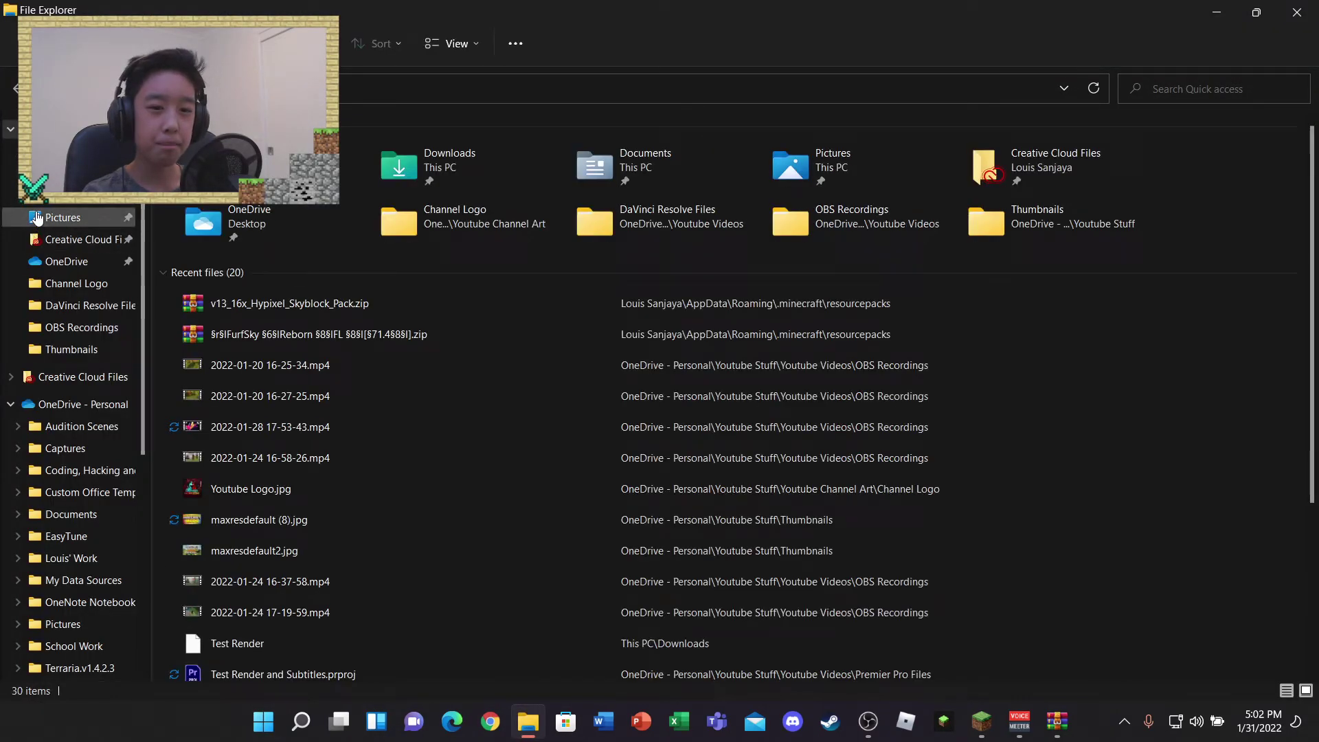
{"action": "left_click", "coordinate": [71, 167]}
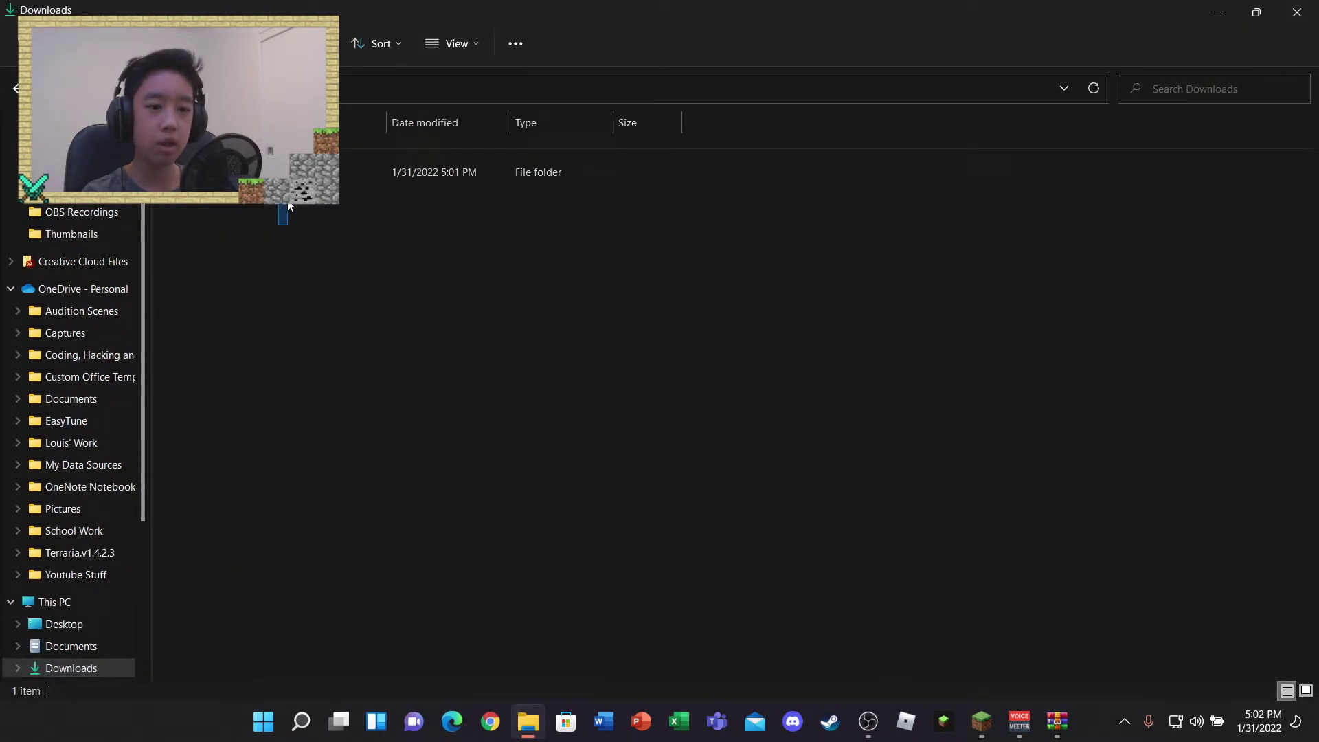
{"action": "left_click_drag", "start_coordinate": [279, 220], "coordinate": [401, 298]}
{"action": "left_click", "coordinate": [257, 172]}
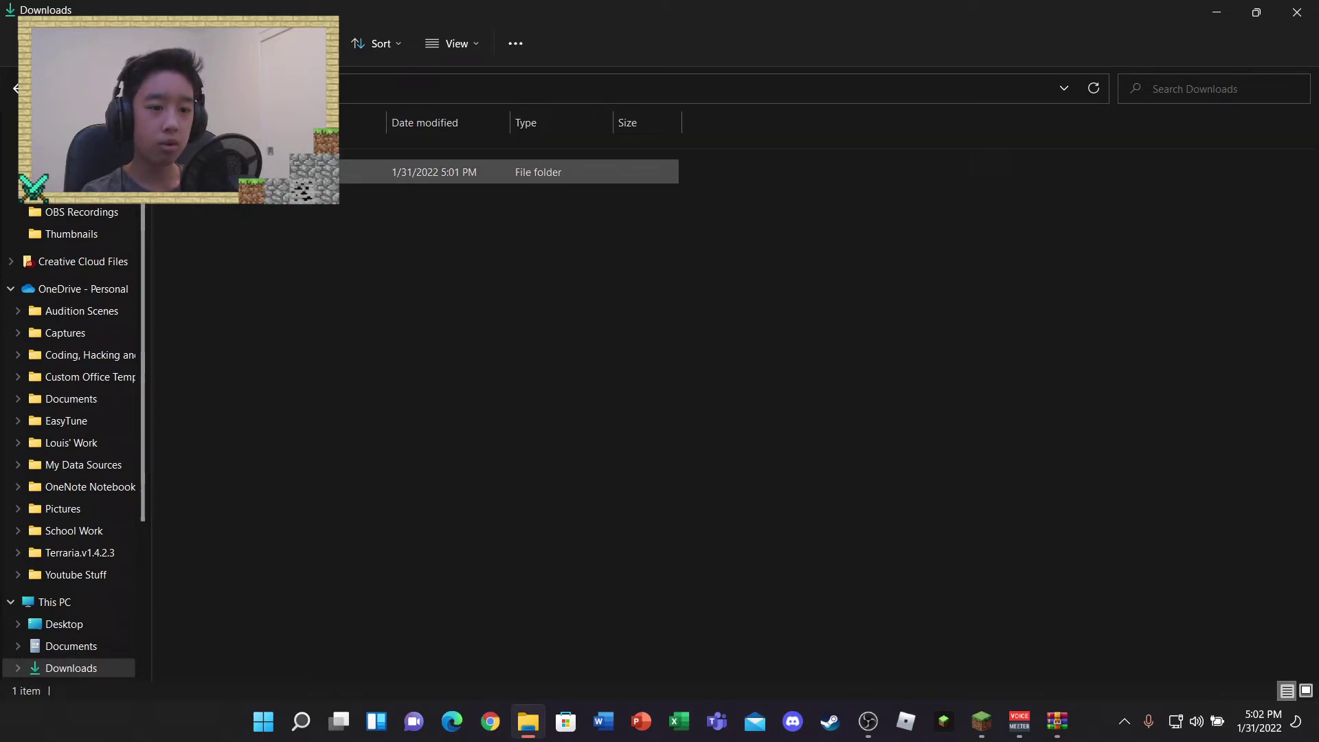
{"action": "left_click", "coordinate": [1296, 12]}
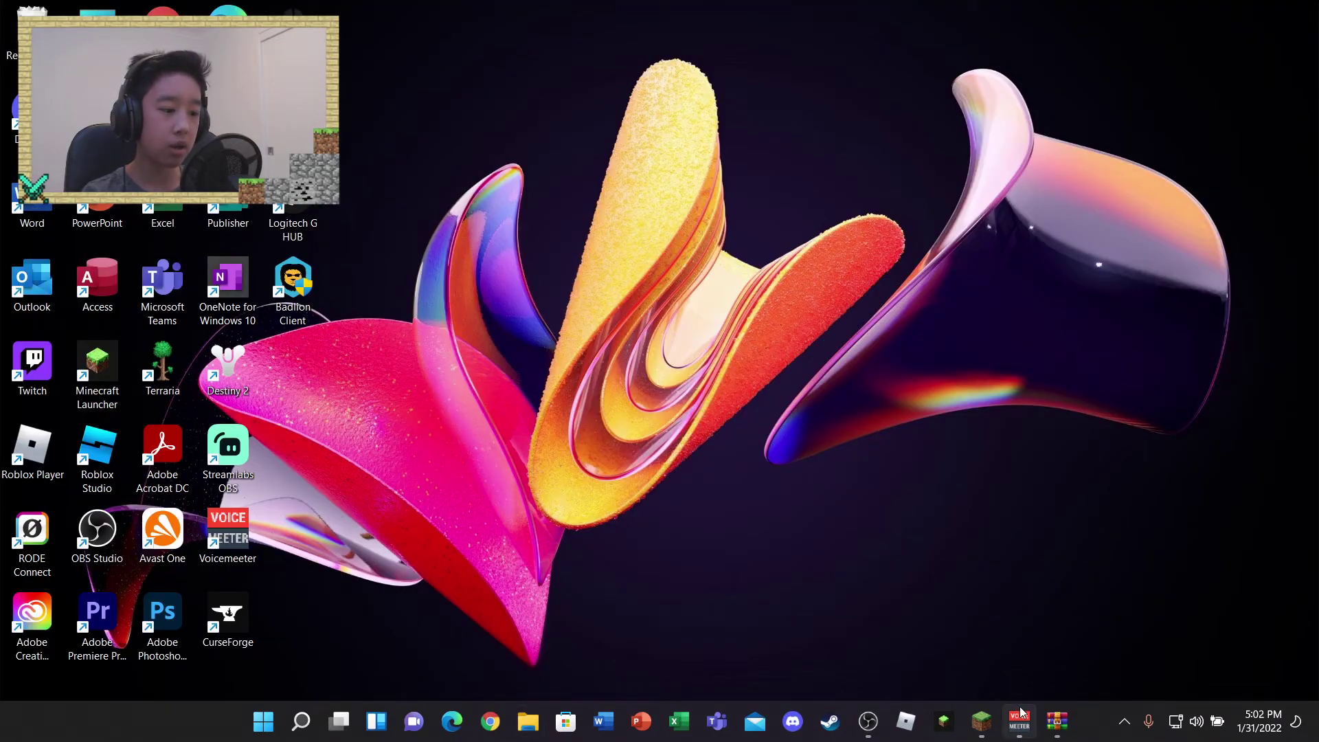
{"action": "right_click", "coordinate": [1053, 734]}
Close WinRAR, maximize the Minecraft Launcher and show its Installations list.
{"action": "left_click", "coordinate": [1071, 683]}
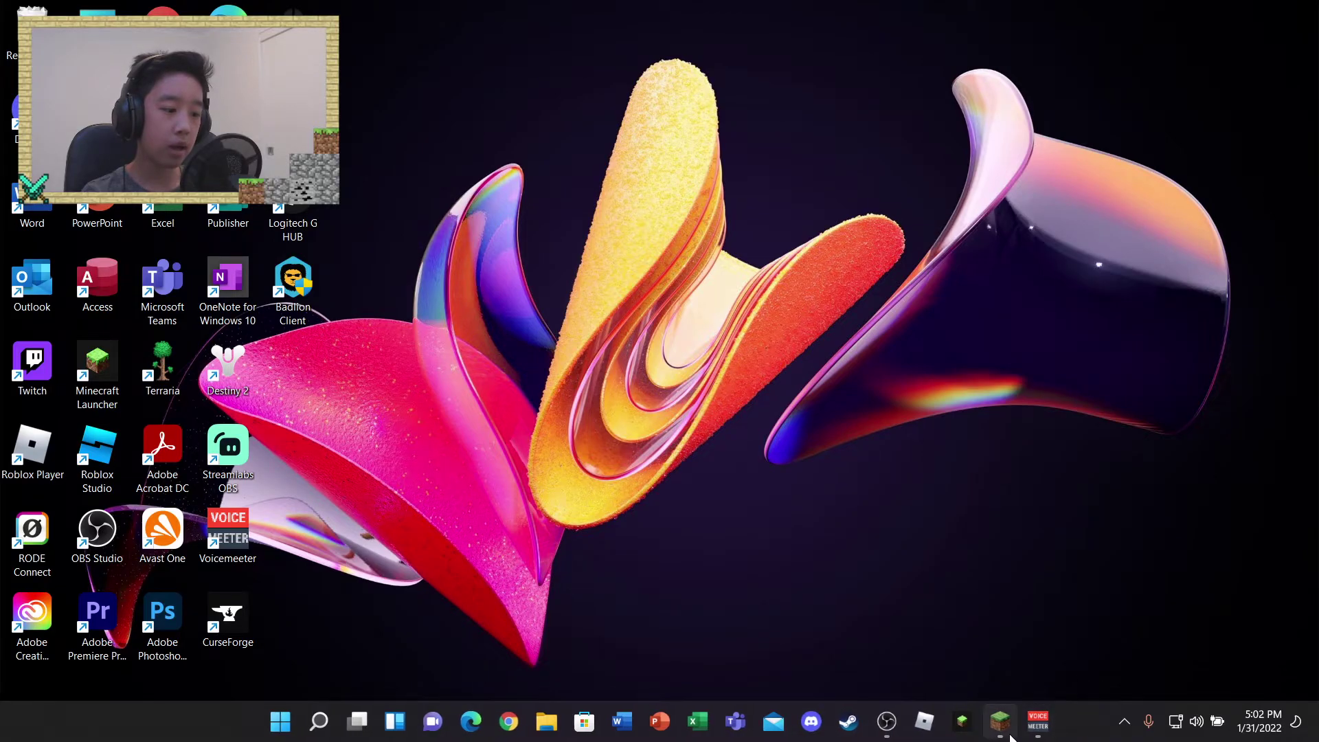
{"action": "left_click", "coordinate": [1009, 735]}
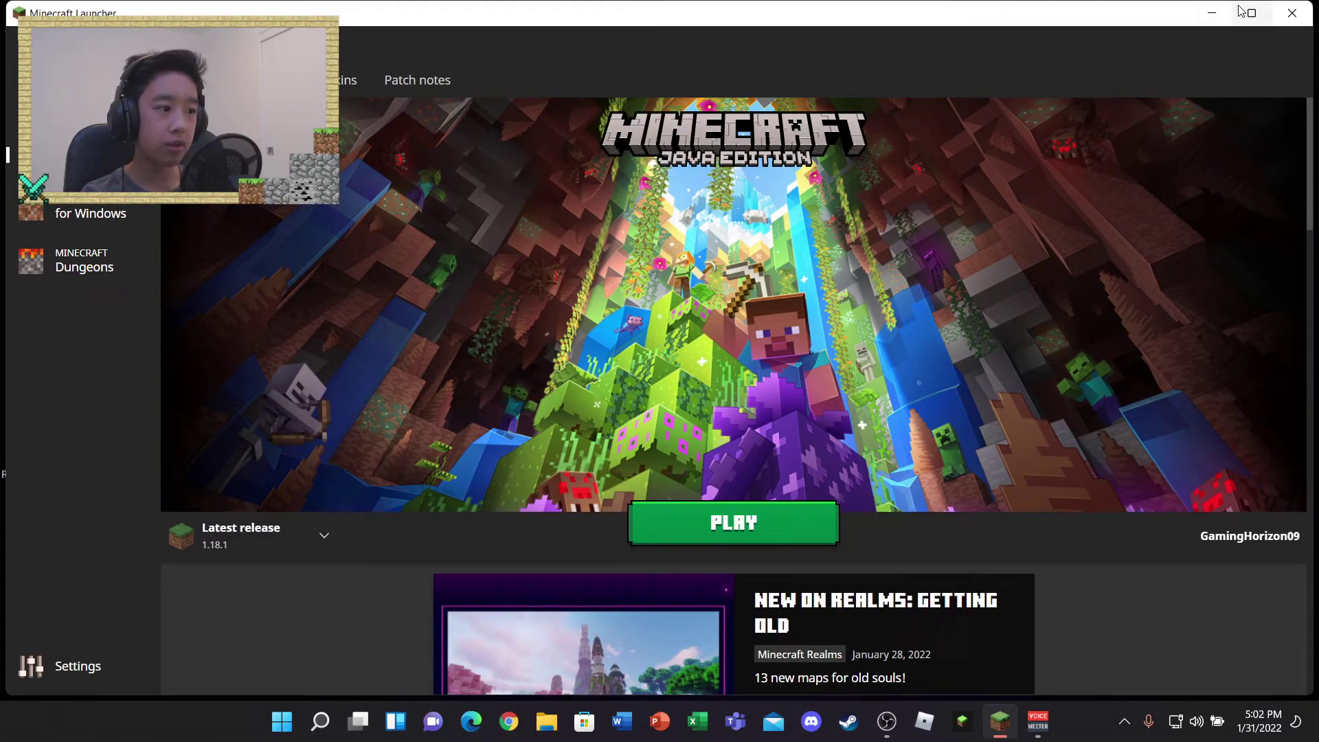
{"action": "left_click", "coordinate": [1249, 13]}
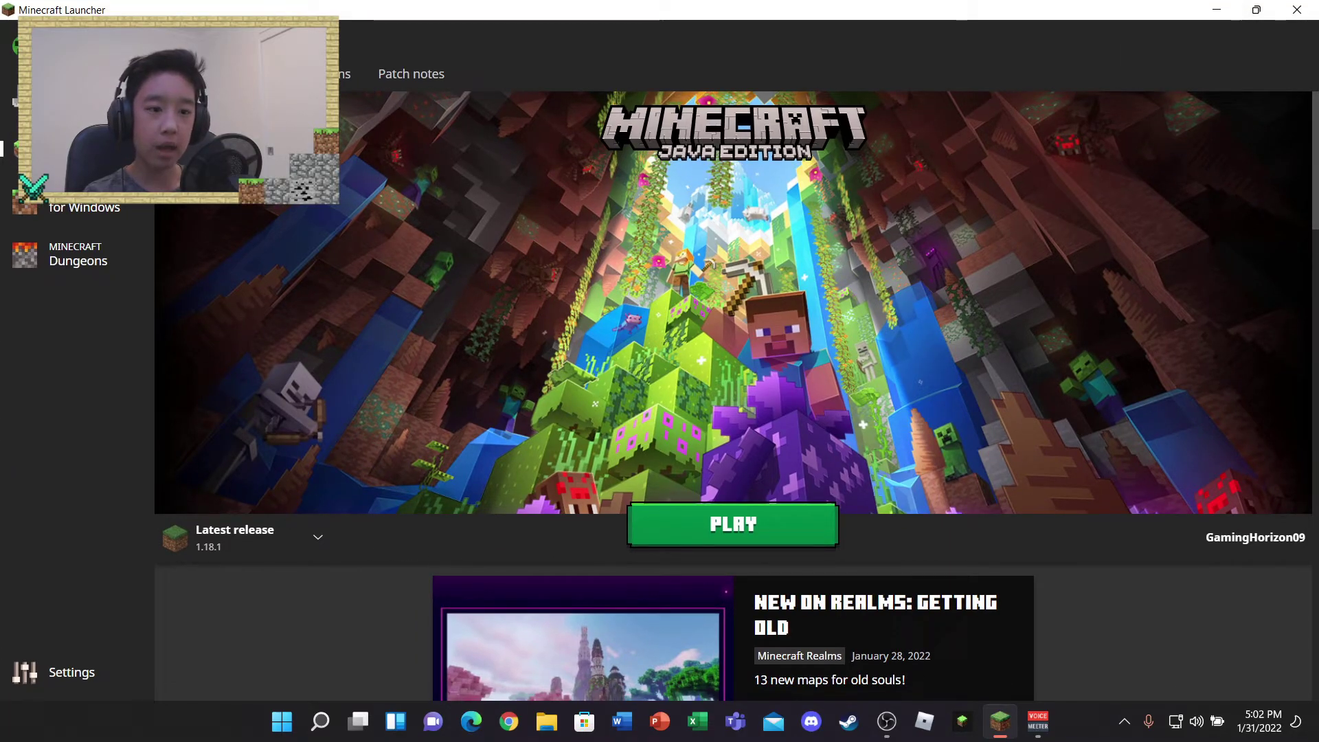
{"action": "left_click", "coordinate": [253, 72]}
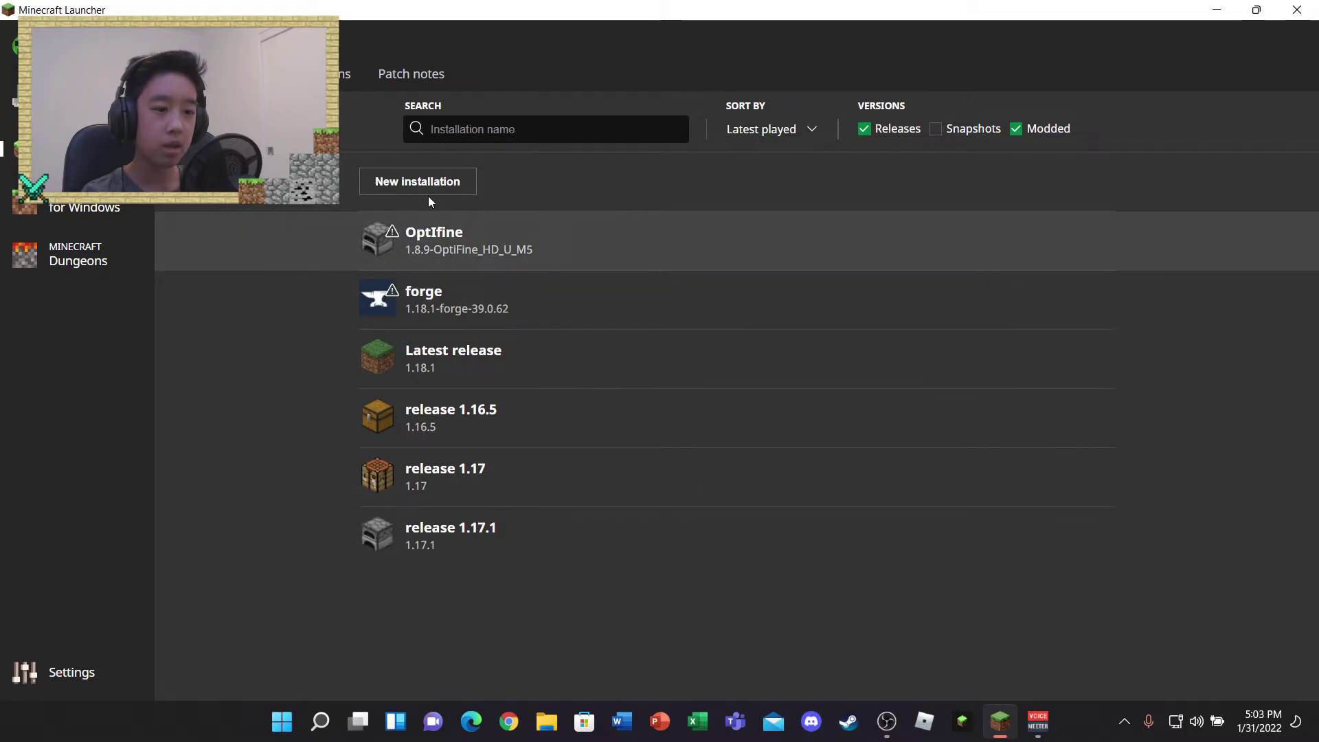
{"action": "left_click", "coordinate": [433, 186]}
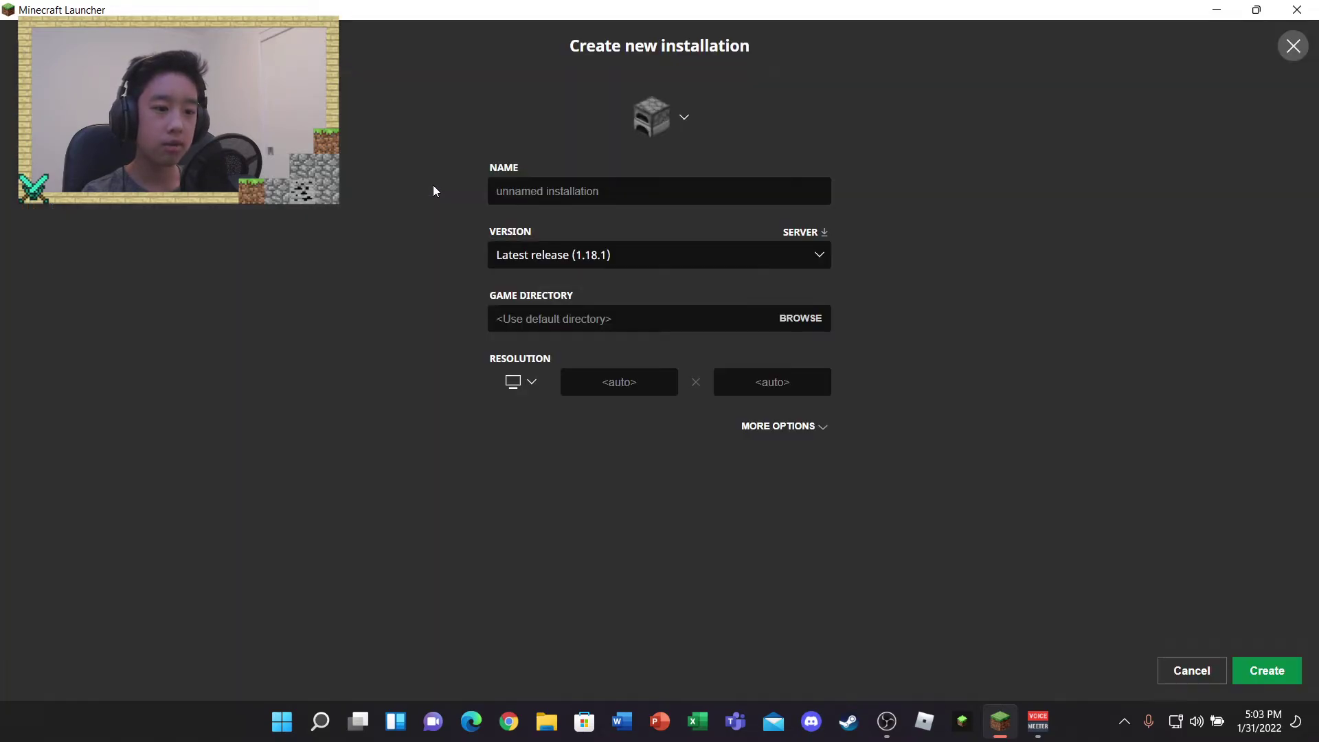
{"action": "left_click", "coordinate": [665, 267]}
{"action": "scroll", "coordinate": [684, 511], "scroll_direction": "down", "scroll_amount": 5}
{"action": "scroll", "coordinate": [715, 495], "scroll_direction": "down", "scroll_amount": 10}
{"action": "scroll", "coordinate": [732, 503], "scroll_direction": "down", "scroll_amount": 10}
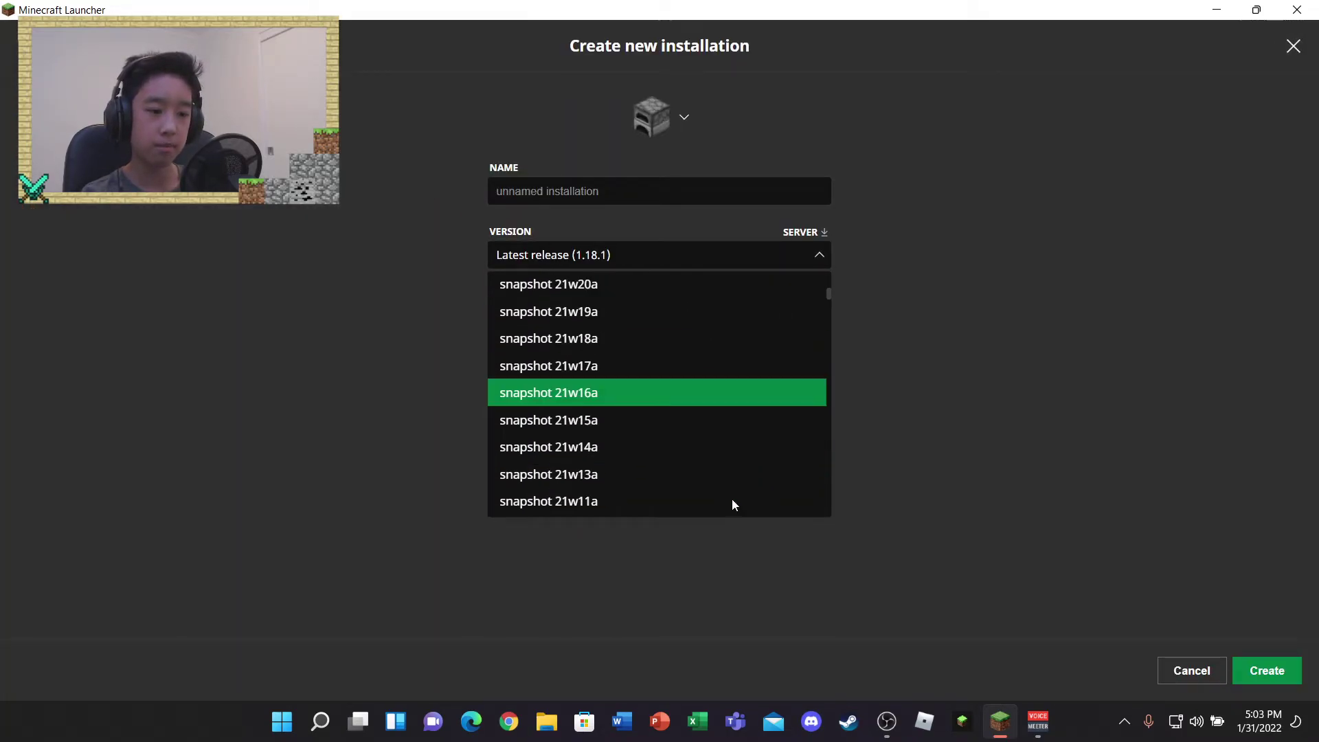
{"action": "scroll", "coordinate": [732, 503], "scroll_direction": "down", "scroll_amount": 5}
{"action": "left_click", "coordinate": [936, 407]}
{"action": "left_click", "coordinate": [1191, 671]}
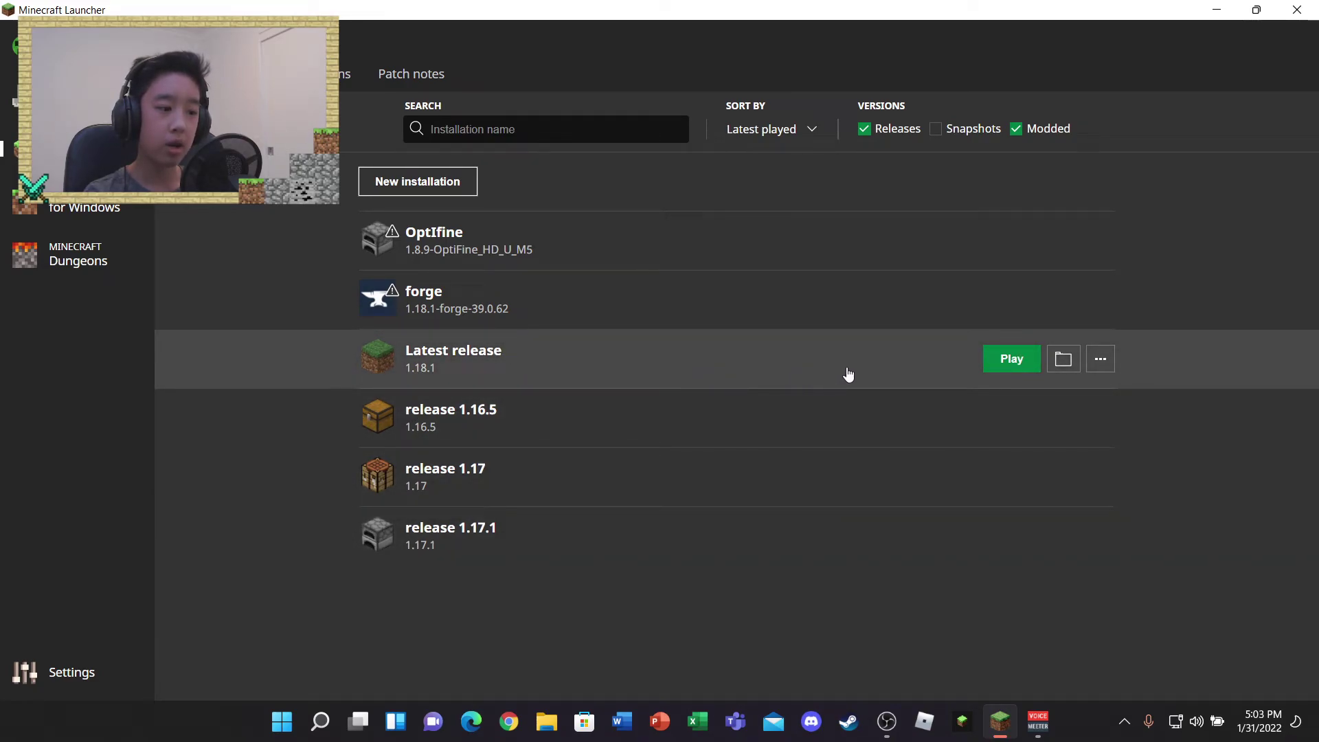
Open the Latest release installation's .minecraft folder and go into its saves folder.
{"action": "left_click", "coordinate": [1062, 360]}
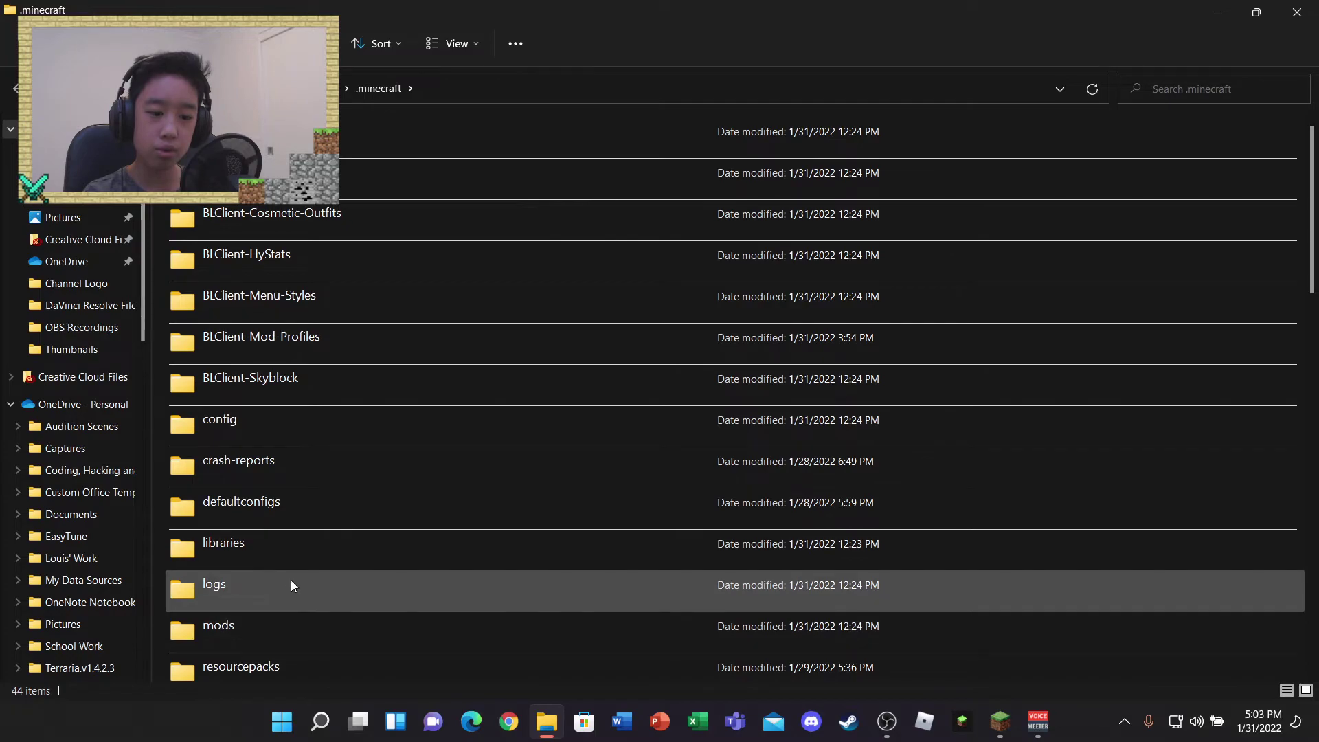
{"action": "scroll", "coordinate": [309, 572], "scroll_direction": "down", "scroll_amount": 2}
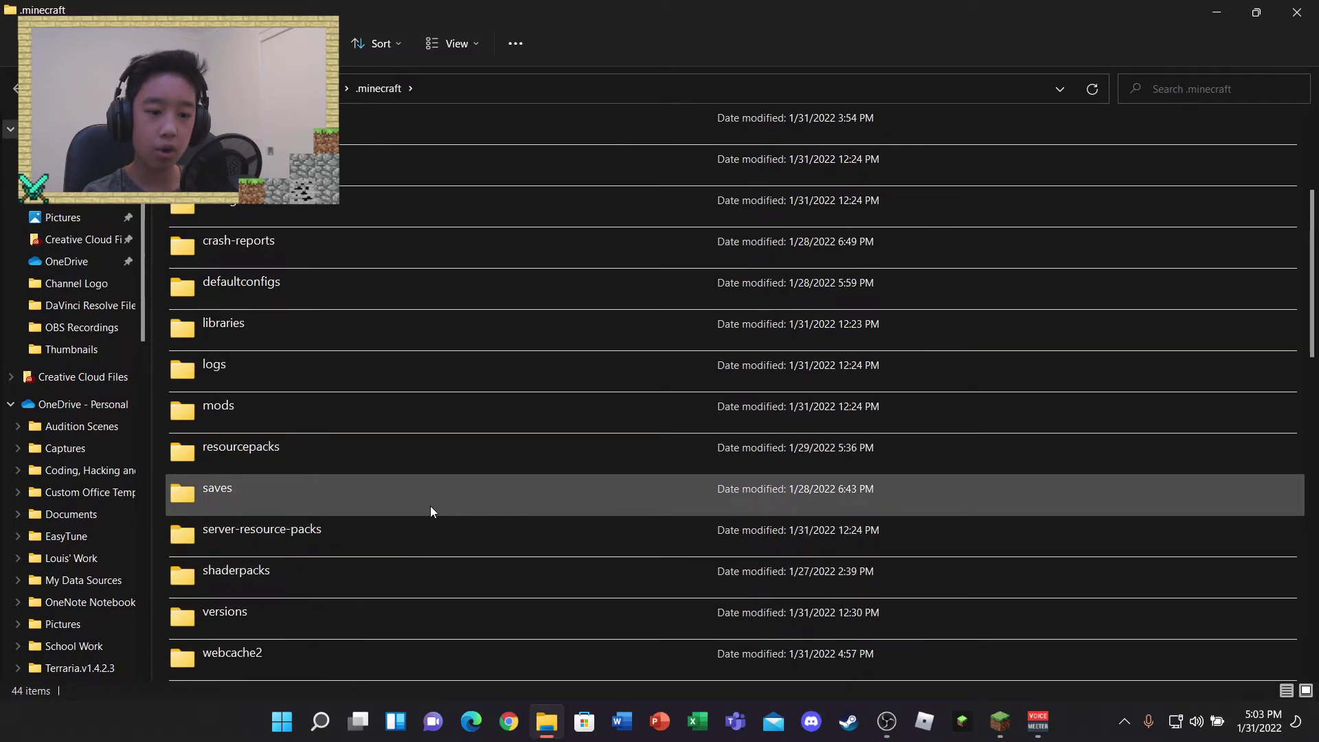
{"action": "double_click", "coordinate": [429, 505]}
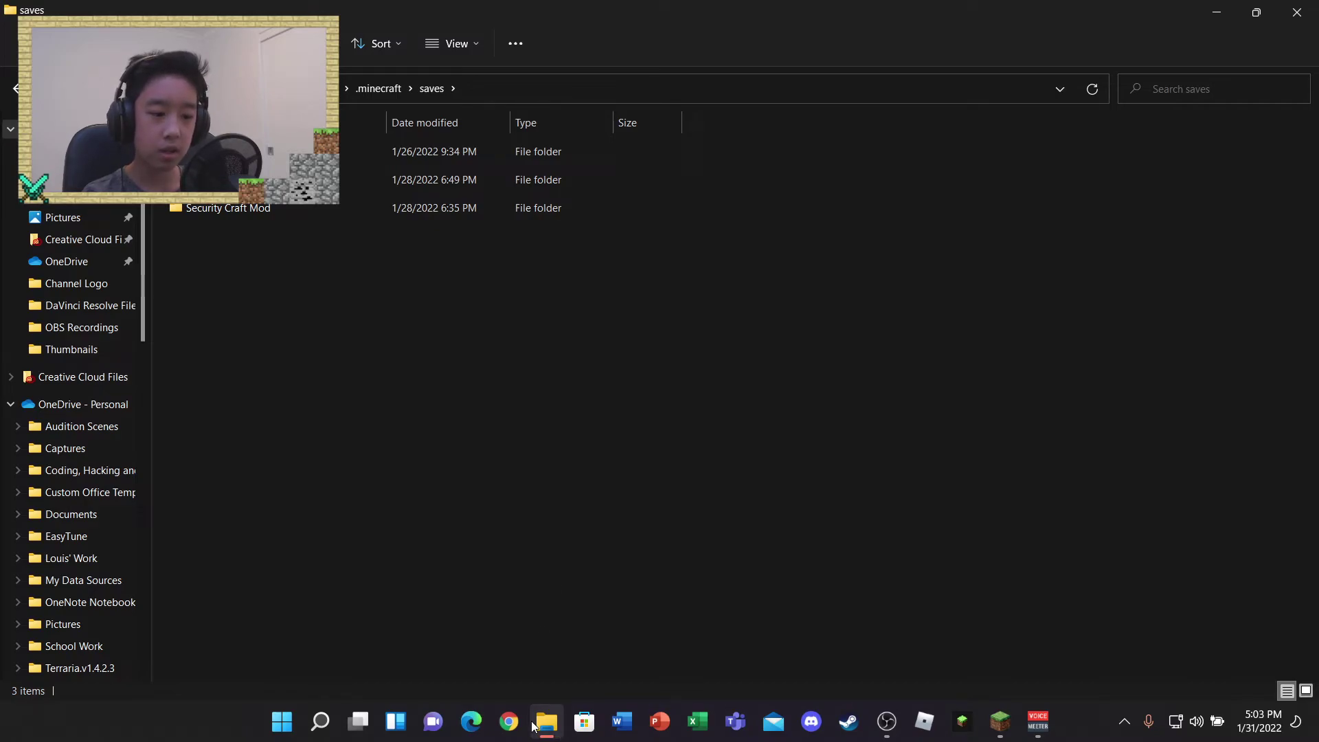
Bring up the Downloads folder beside the open saves window.
{"action": "right_click", "coordinate": [553, 727]}
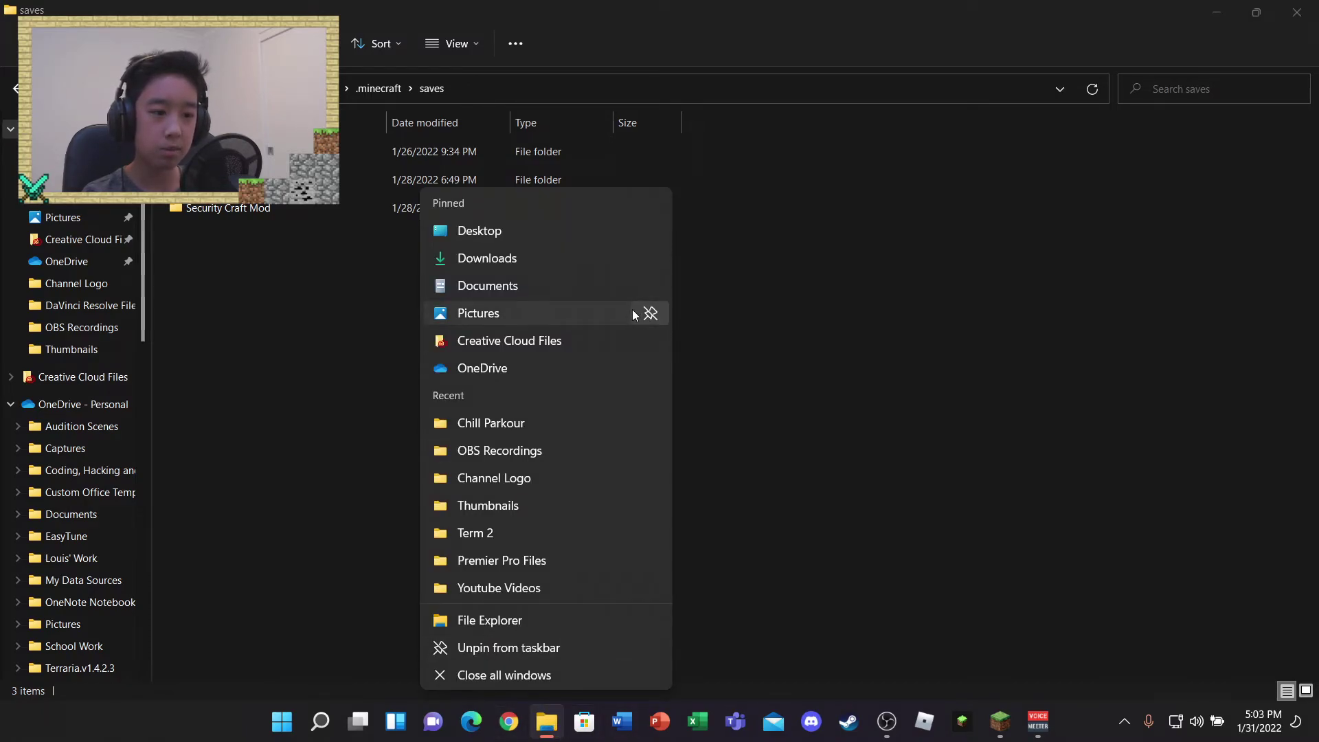
{"action": "left_click", "coordinate": [585, 266]}
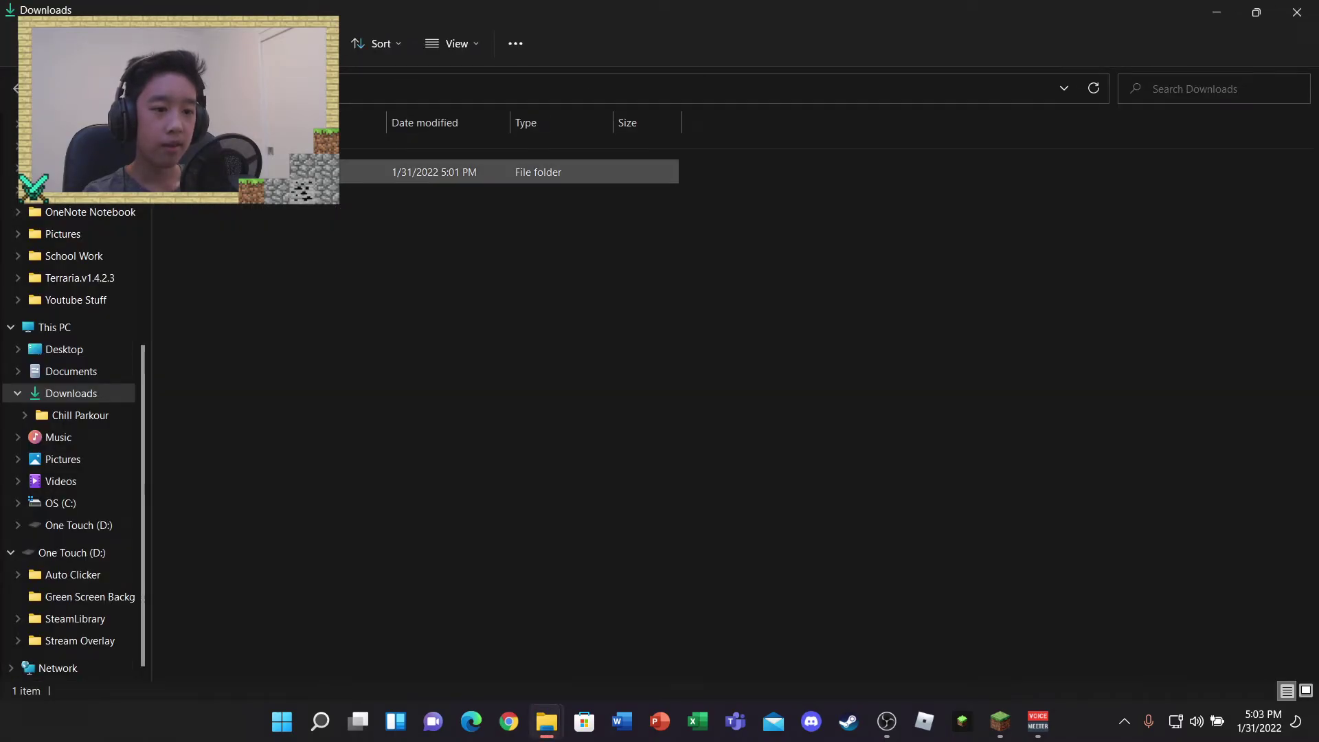
{"action": "mouse_move", "coordinate": [753, 13]}
{"action": "left_mouse_down"}
{"action": "mouse_move", "coordinate": [665, 55]}
{"action": "mouse_move", "coordinate": [962, 80]}
{"action": "left_mouse_up"}
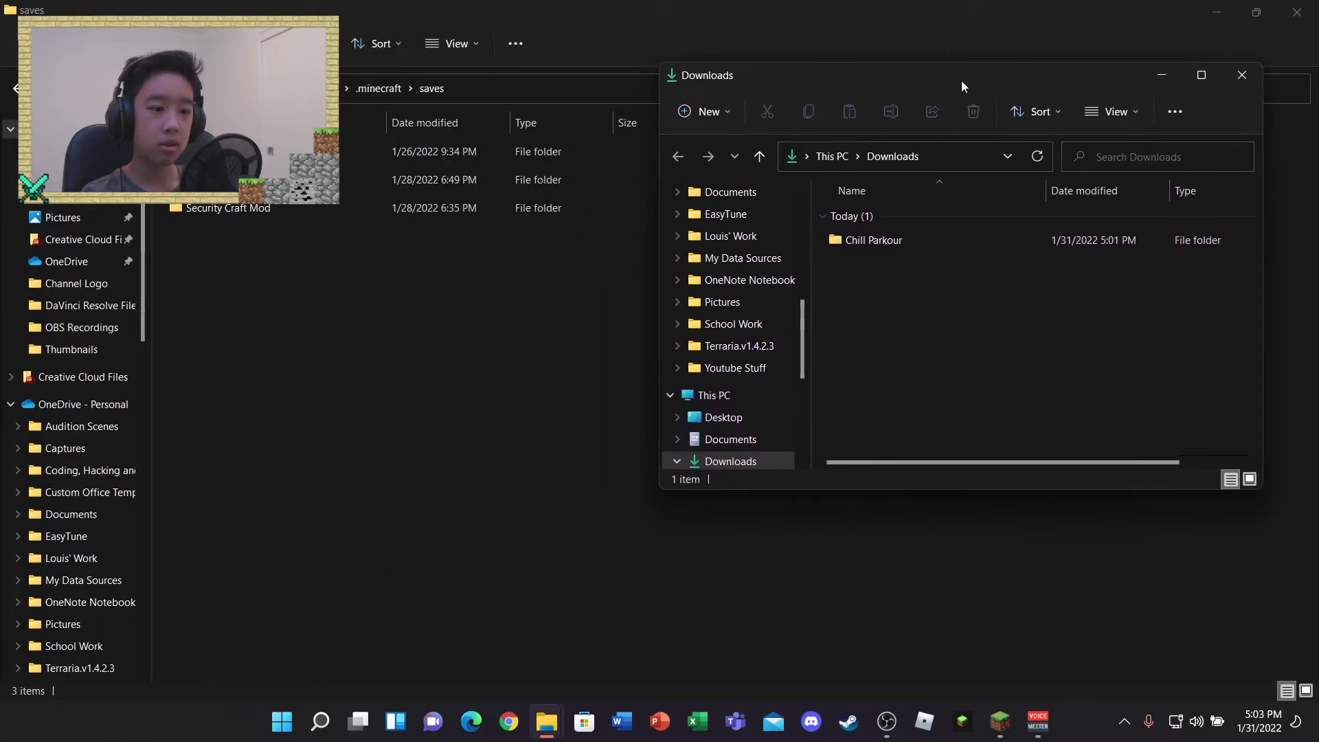
Move the Chill Parkour folder from Downloads into the .minecraft saves folder.
{"action": "left_click", "coordinate": [846, 238]}
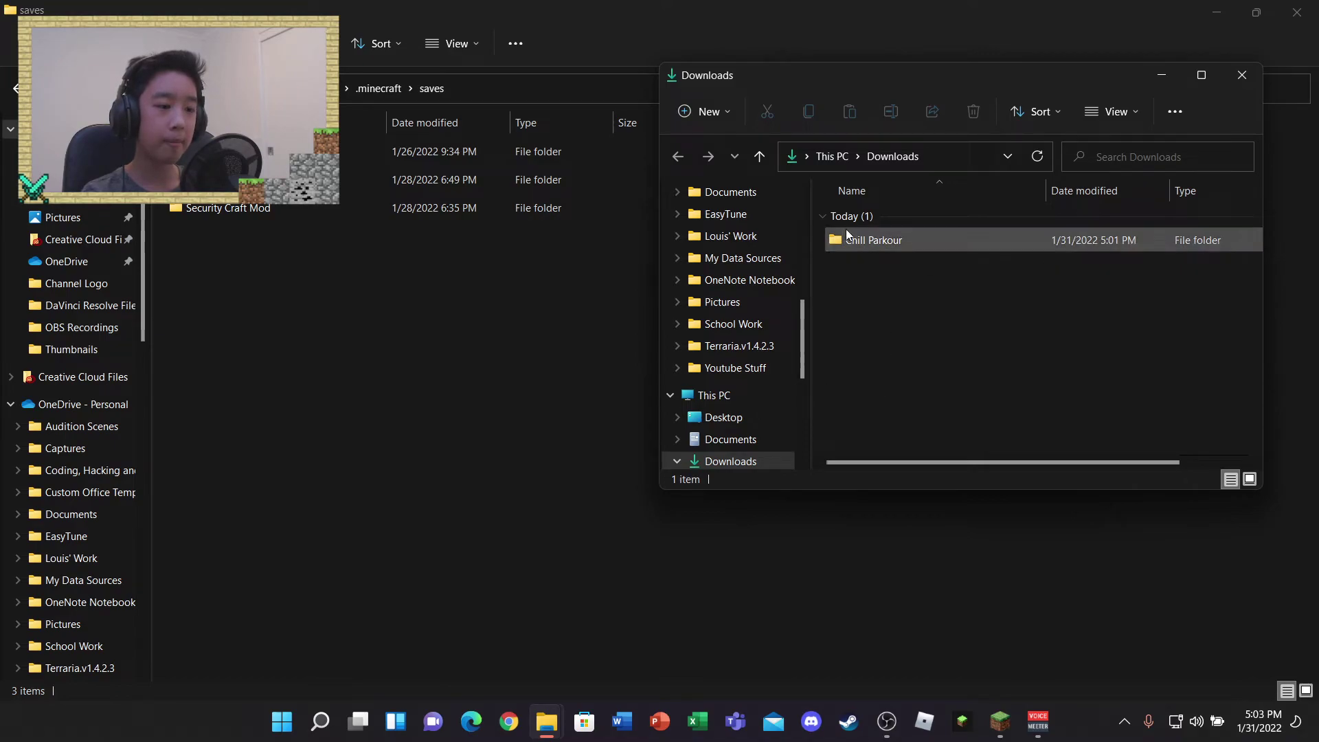
{"action": "left_click_drag", "start_coordinate": [503, 237], "coordinate": [314, 285]}
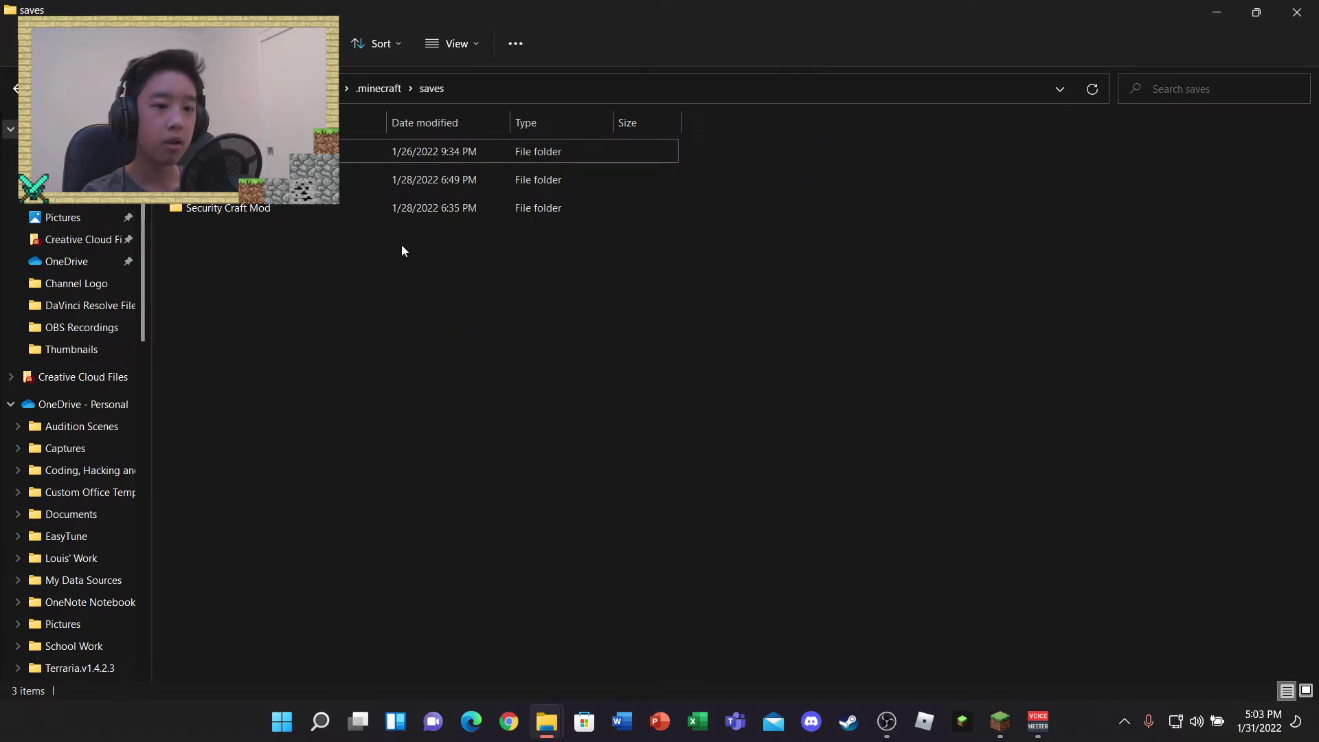
{"action": "left_click", "coordinate": [373, 411]}
{"action": "mouse_move", "coordinate": [285, 374]}
{"action": "left_mouse_down"}
{"action": "mouse_move", "coordinate": [347, 144]}
{"action": "mouse_move", "coordinate": [608, 380]}
{"action": "left_mouse_up"}
Close the saves and Downloads folder windows.
{"action": "left_click", "coordinate": [1296, 12]}
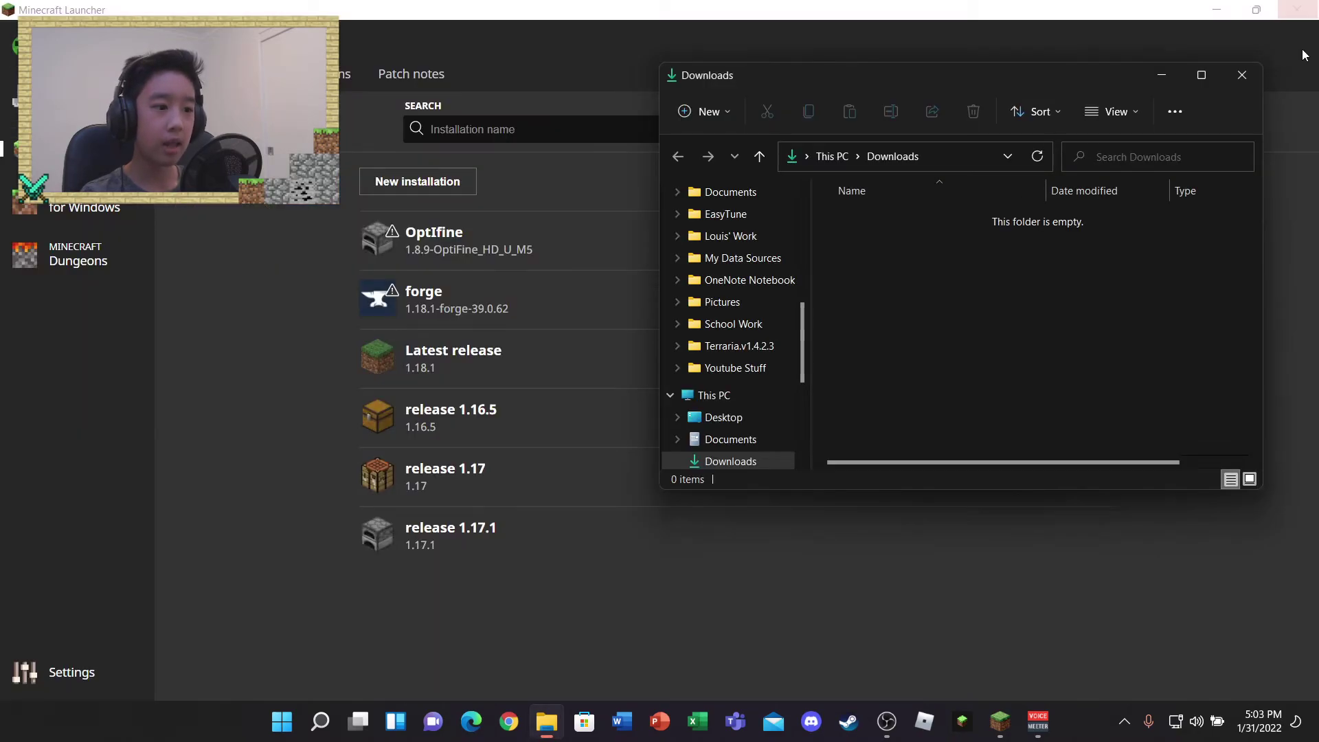
{"action": "left_click", "coordinate": [1242, 75]}
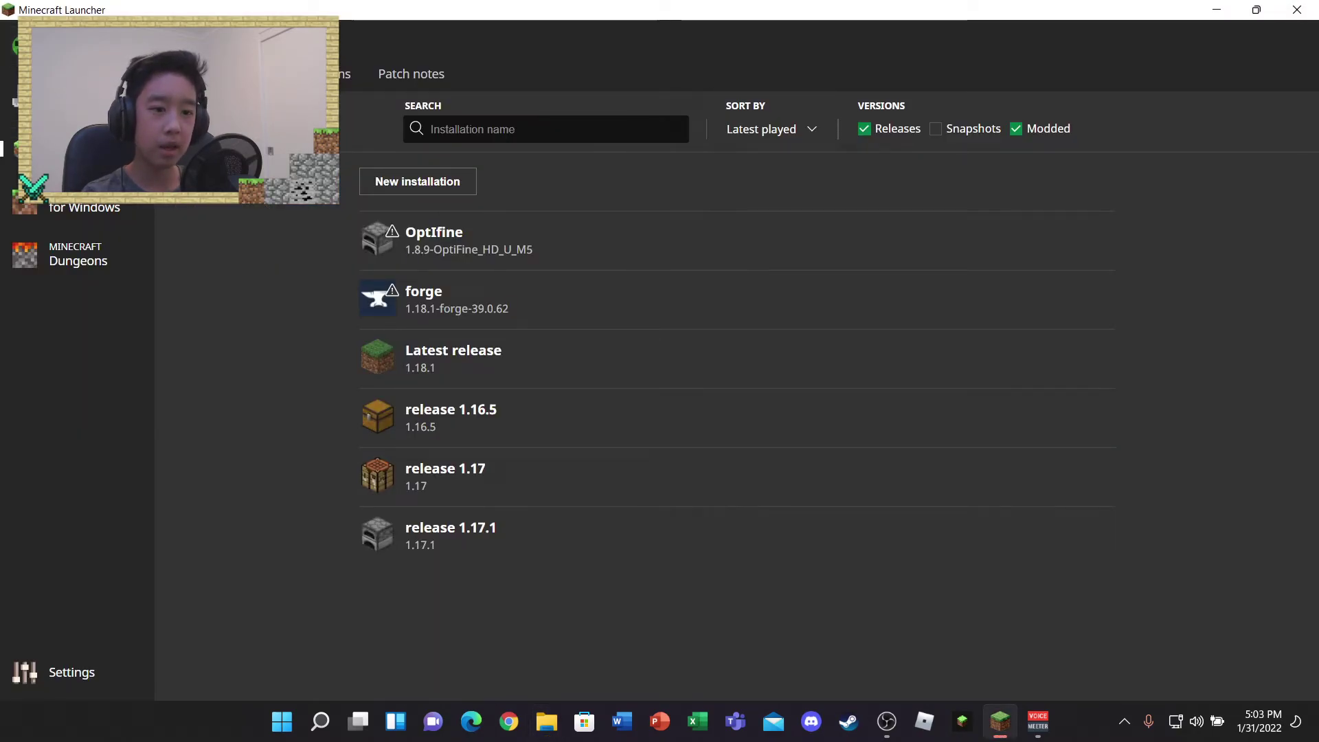
Return to the Java Edition play page and start Latest release 1.18.1.
{"action": "left_click", "coordinate": [219, 74]}
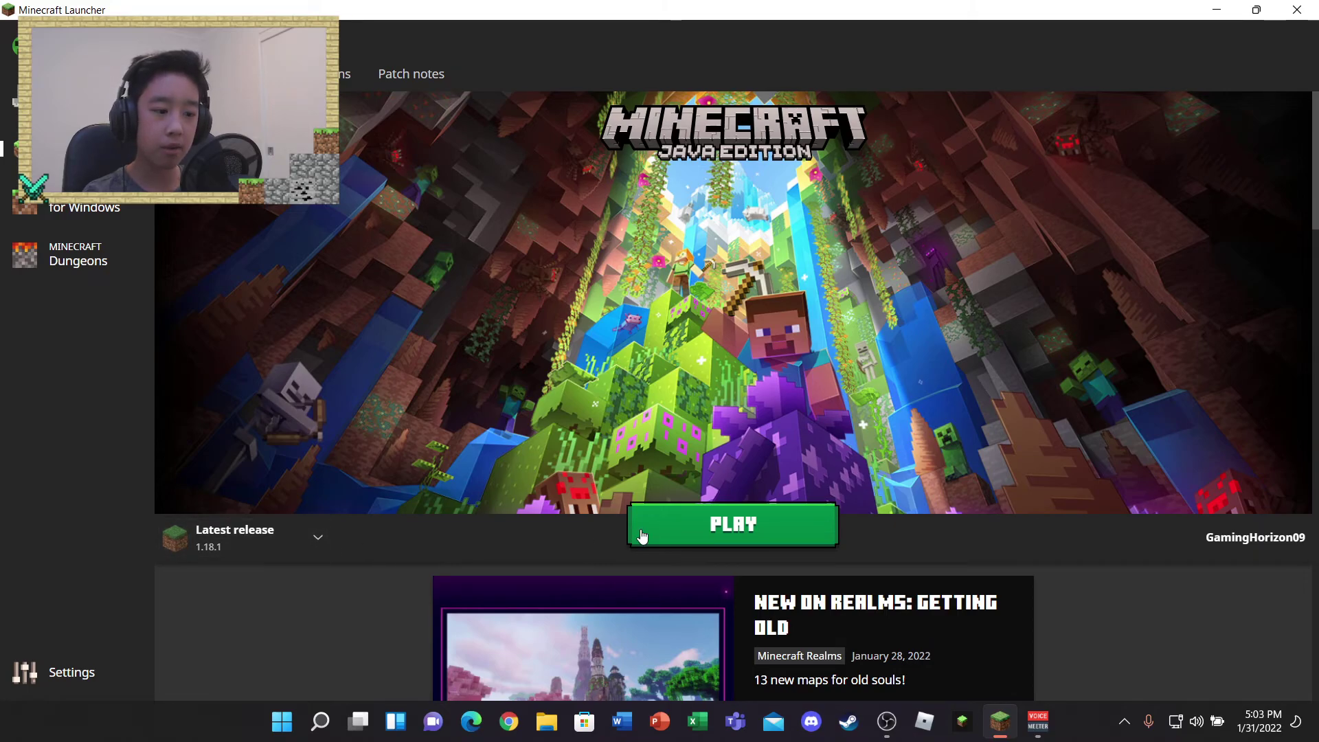
{"action": "left_click", "coordinate": [663, 525]}
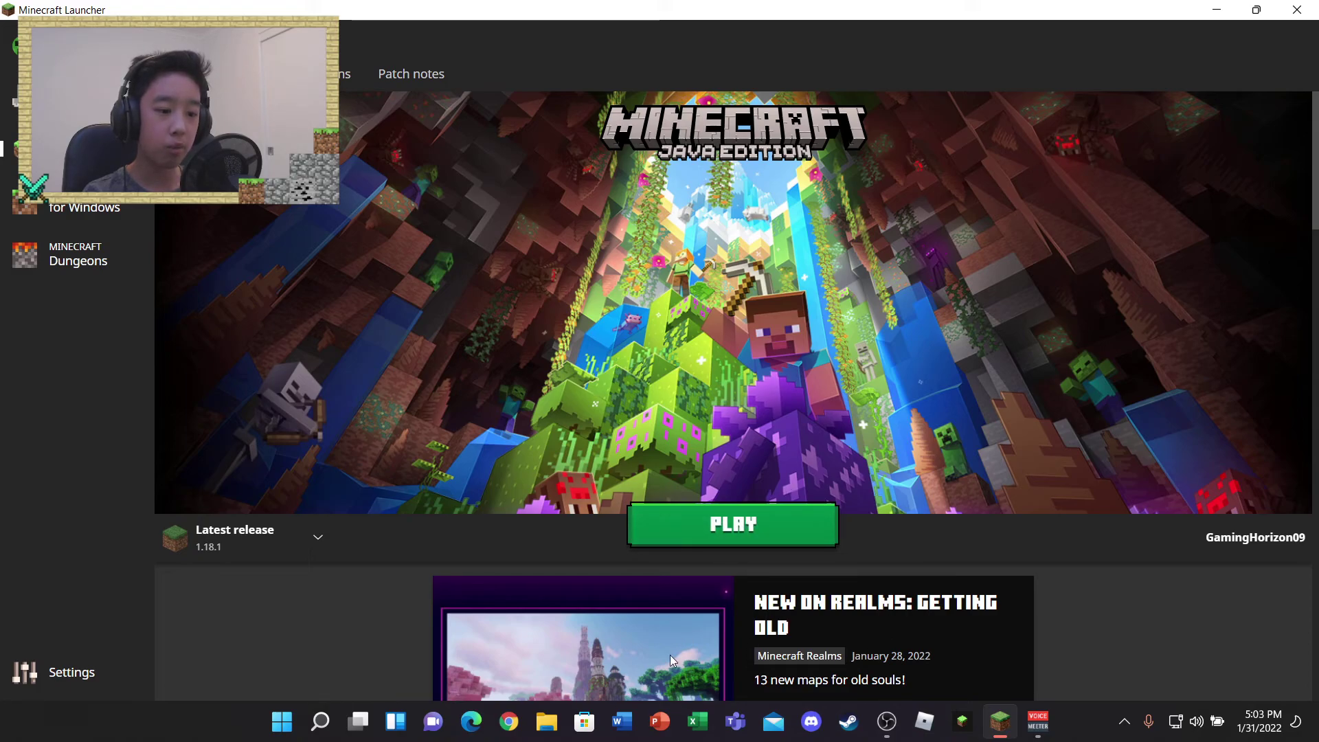
Close the stray File Explorer window and minimize the launcher to show the desktop.
{"action": "left_click", "coordinate": [546, 721]}
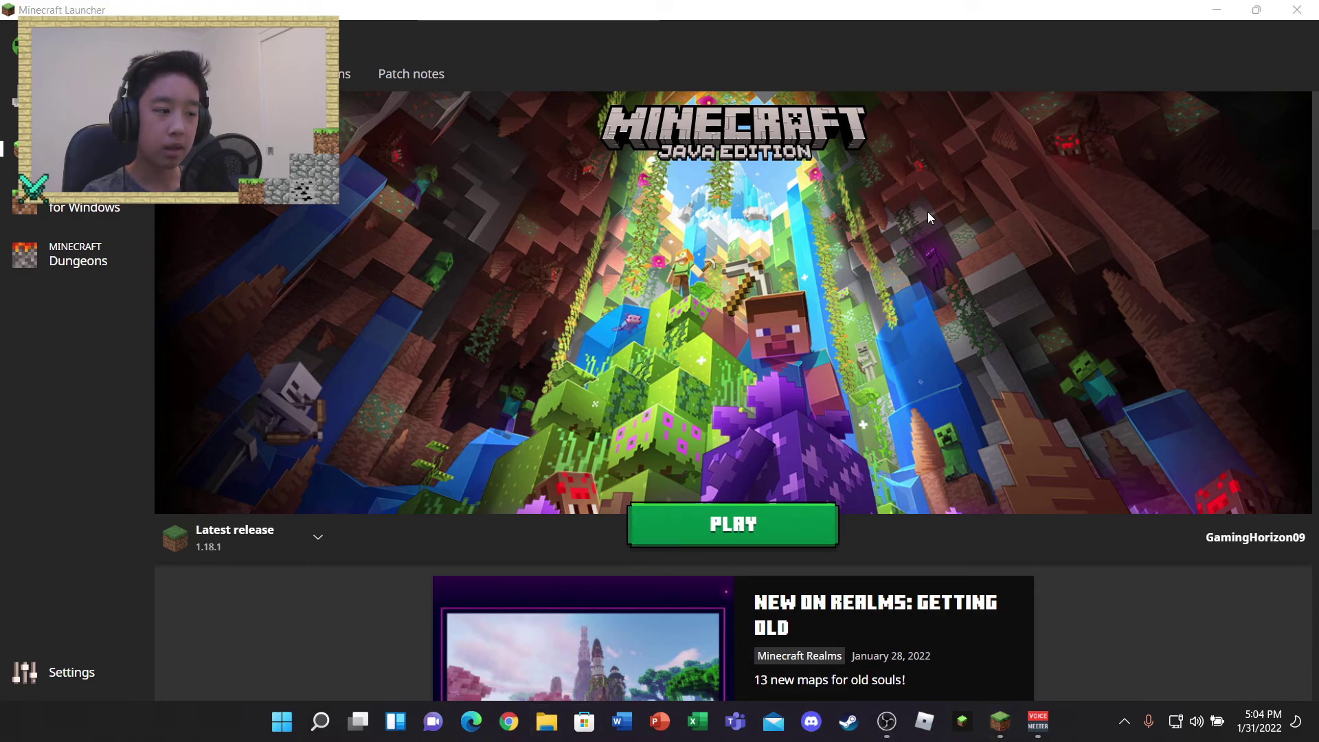
{"action": "left_click", "coordinate": [921, 280]}
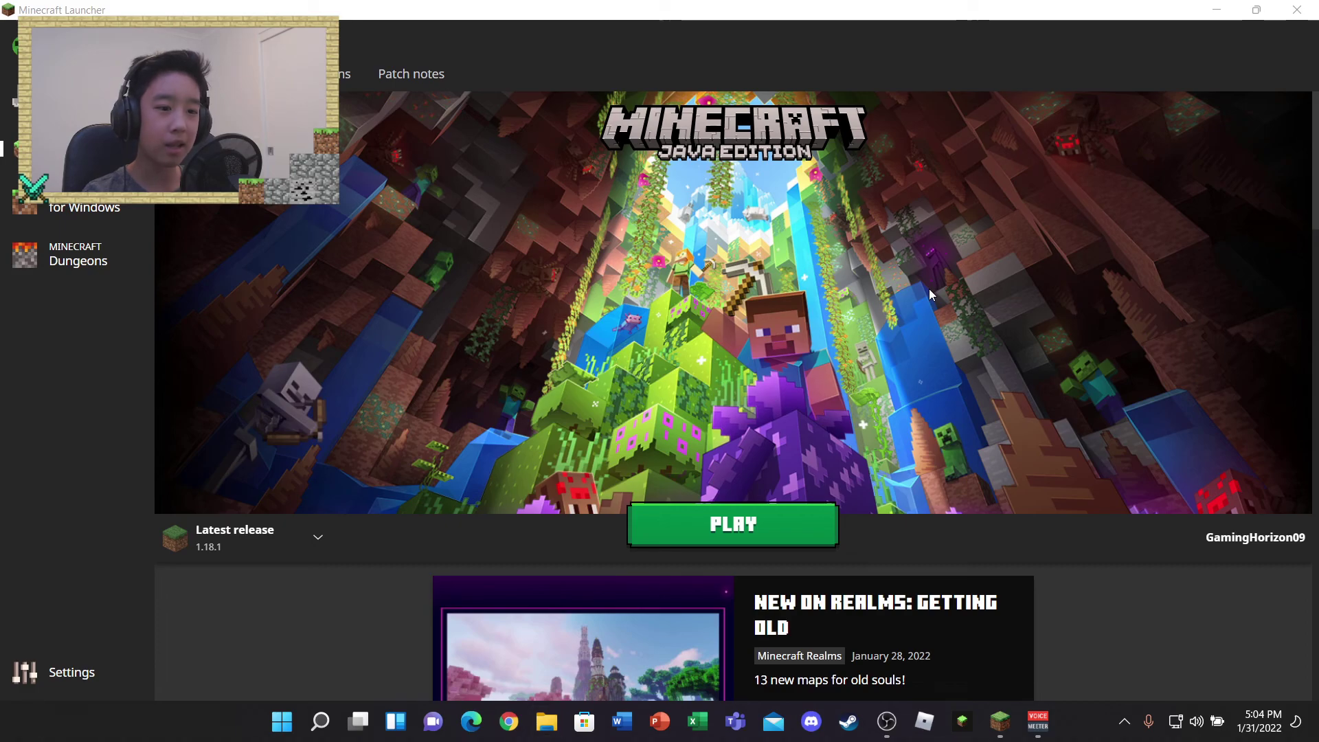
{"action": "left_click", "coordinate": [1219, 19]}
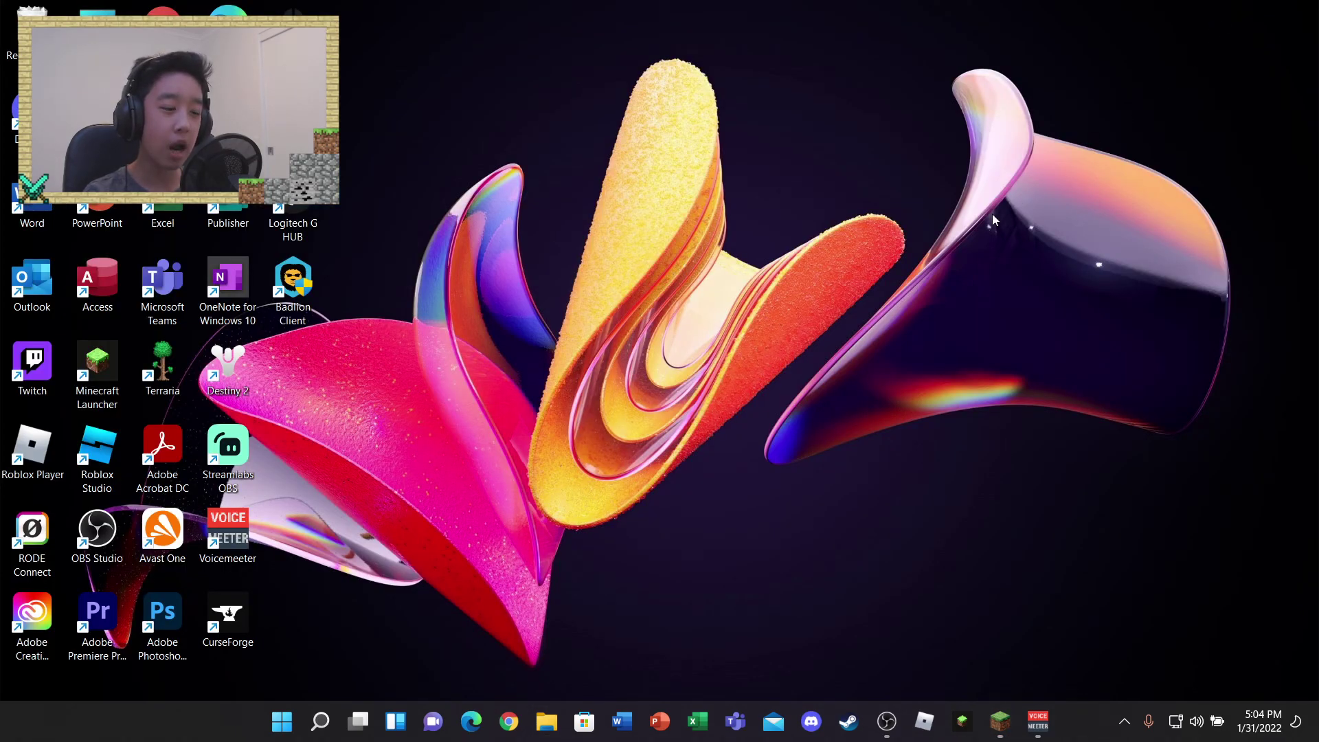
{"action": "mouse_move", "coordinate": [1193, 43]}
{"action": "left_mouse_down"}
{"action": "mouse_move", "coordinate": [391, 493]}
{"action": "mouse_move", "coordinate": [444, 513]}
{"action": "mouse_move", "coordinate": [402, 646]}
{"action": "mouse_move", "coordinate": [448, 624]}
{"action": "left_mouse_up"}
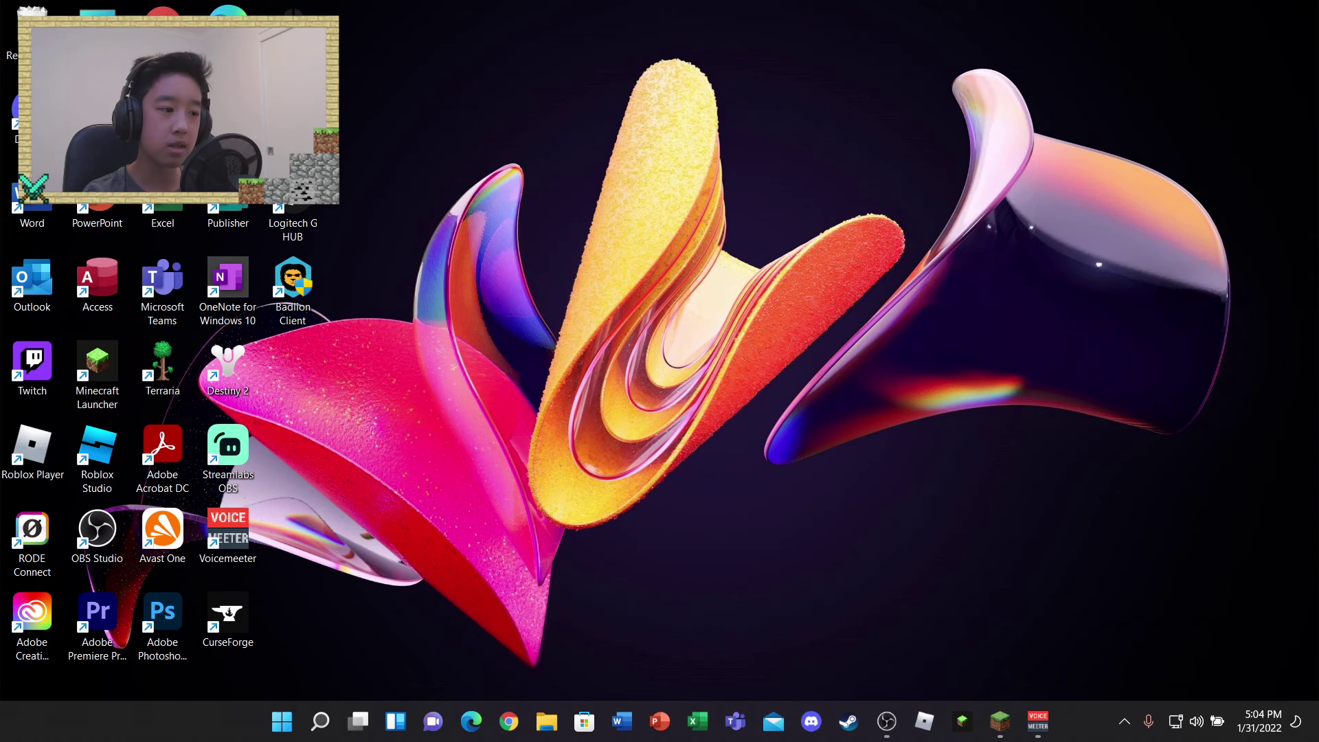
{"action": "mouse_move", "coordinate": [1216, 100]}
{"action": "left_mouse_down"}
{"action": "mouse_move", "coordinate": [1116, 678]}
{"action": "mouse_move", "coordinate": [775, 681]}
{"action": "mouse_move", "coordinate": [363, 709]}
{"action": "mouse_move", "coordinate": [358, 650]}
{"action": "mouse_move", "coordinate": [1116, 264]}
{"action": "mouse_move", "coordinate": [1297, 46]}
{"action": "left_mouse_up"}
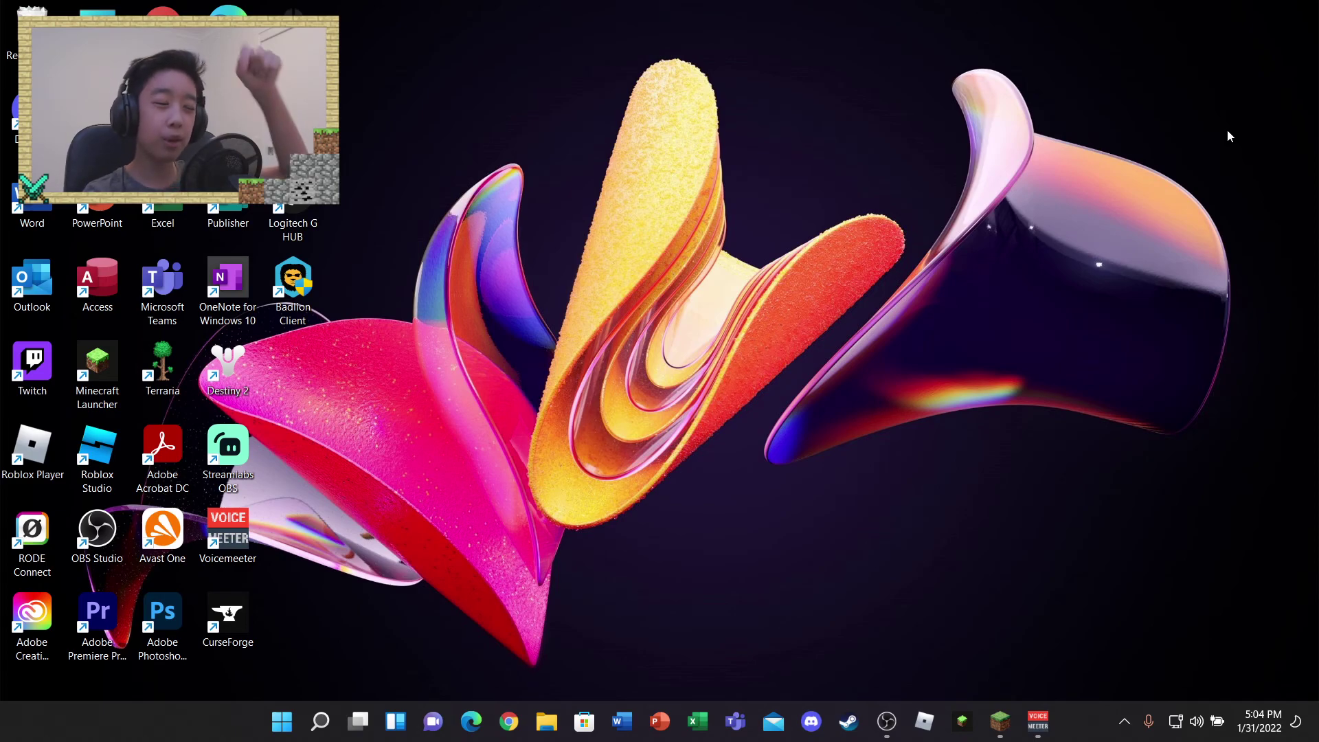
{"action": "mouse_move", "coordinate": [1270, 73]}
{"action": "left_mouse_down"}
{"action": "mouse_move", "coordinate": [875, 377]}
{"action": "mouse_move", "coordinate": [445, 600]}
{"action": "mouse_move", "coordinate": [433, 673]}
{"action": "left_mouse_up"}
{"action": "mouse_move", "coordinate": [964, 141]}
{"action": "left_mouse_down"}
{"action": "mouse_move", "coordinate": [1270, 15]}
{"action": "mouse_move", "coordinate": [390, 621]}
{"action": "mouse_move", "coordinate": [734, 456]}
{"action": "mouse_move", "coordinate": [1241, 142]}
{"action": "left_mouse_up"}
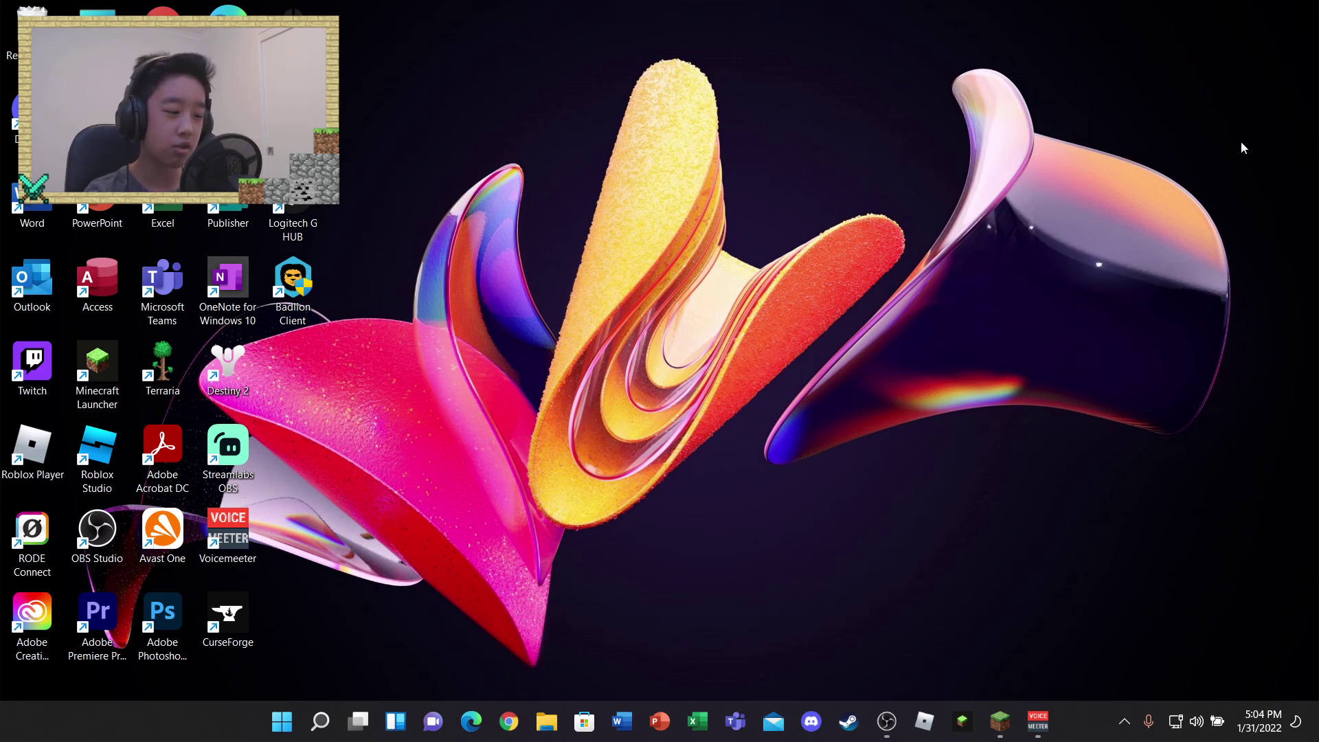